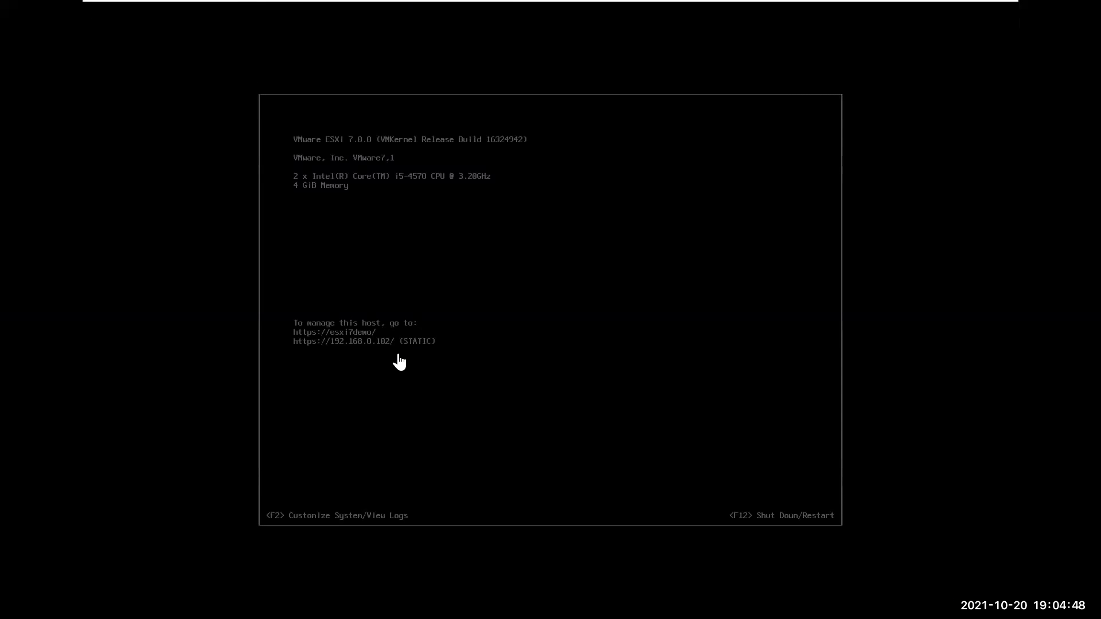
Close the 192.168.0.201 tab and switch to the VM02 virtual machine
{"action": "mouse_move", "coordinate": [734, 1]}
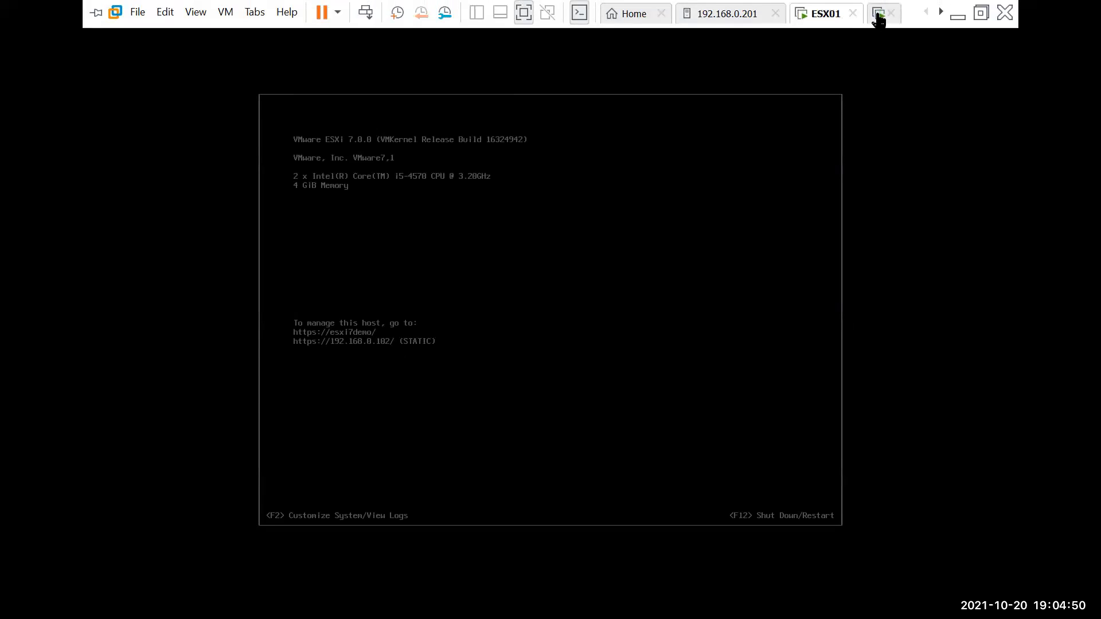
{"action": "left_click", "coordinate": [778, 13]}
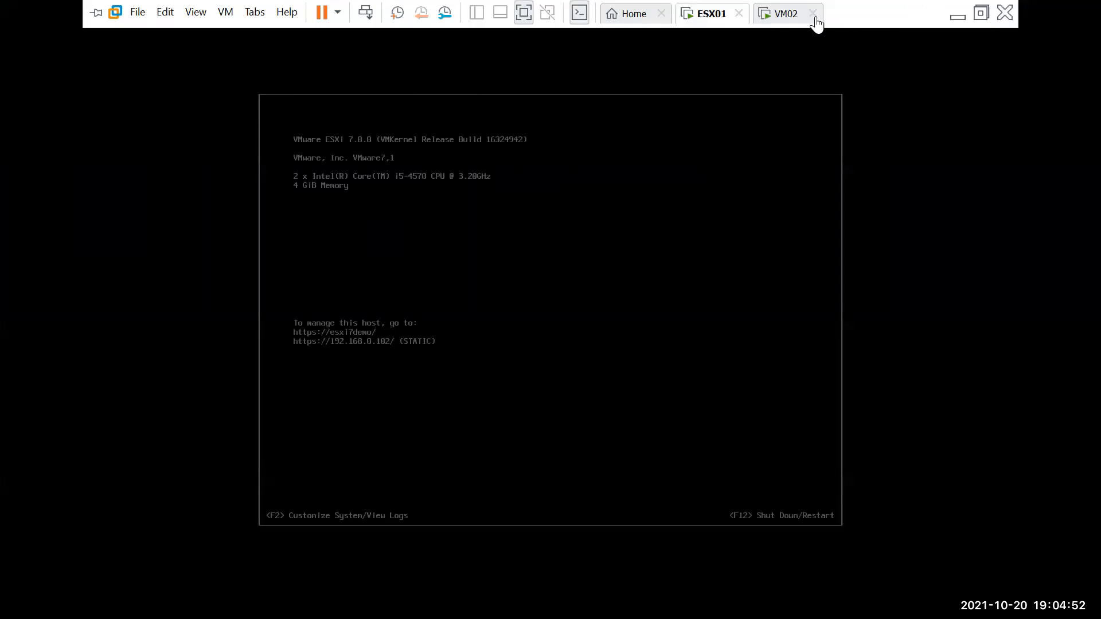
{"action": "left_click", "coordinate": [783, 15]}
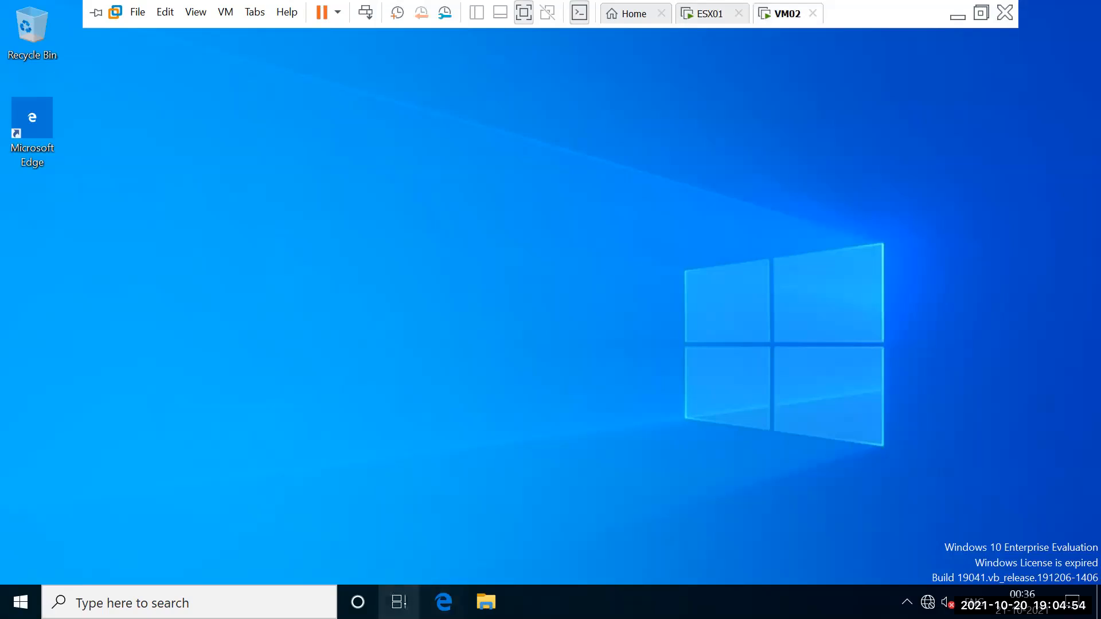
Open Microsoft Edge in VM02, load 192.168.0.102, and continue past the certificate warning to the ESXi login page
{"action": "left_click", "coordinate": [444, 602]}
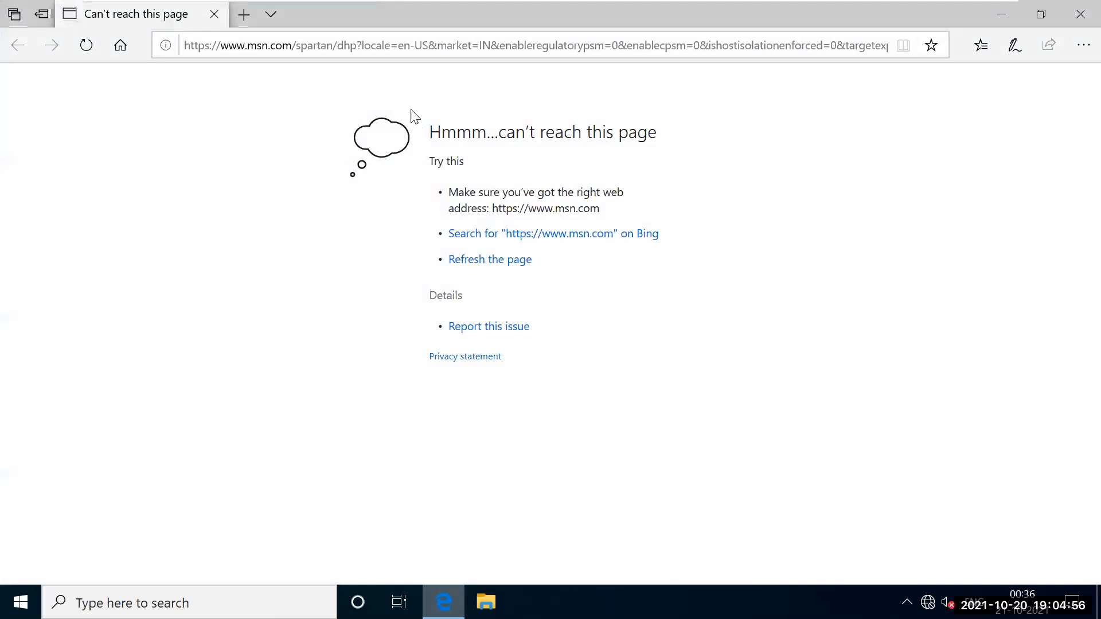
{"action": "left_click", "coordinate": [388, 45]}
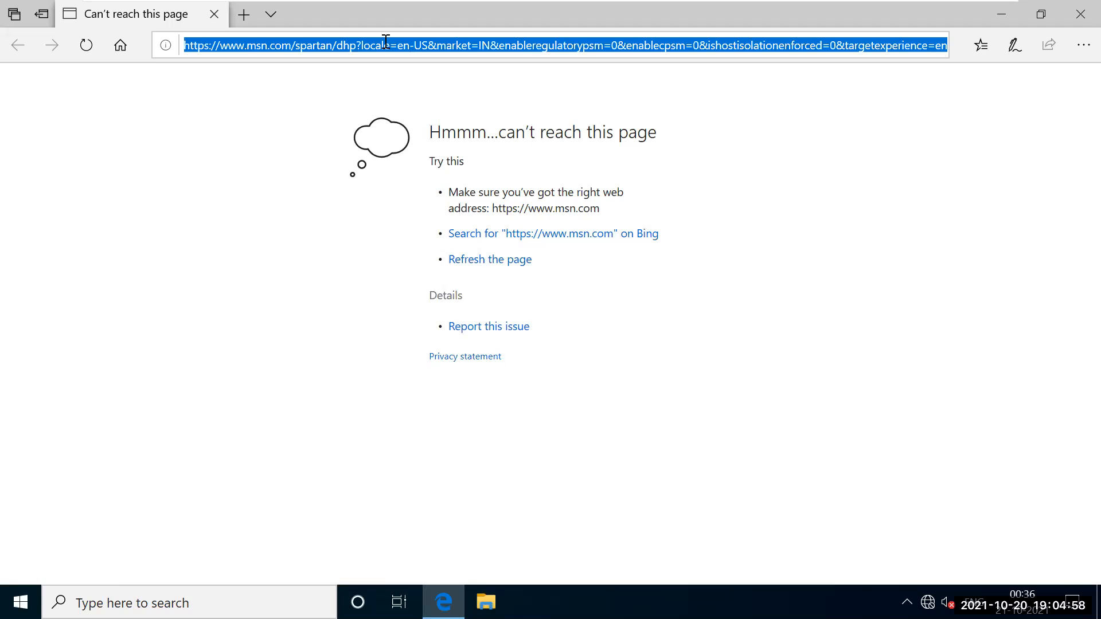
{"action": "type", "text": "192.168.0.102/"}
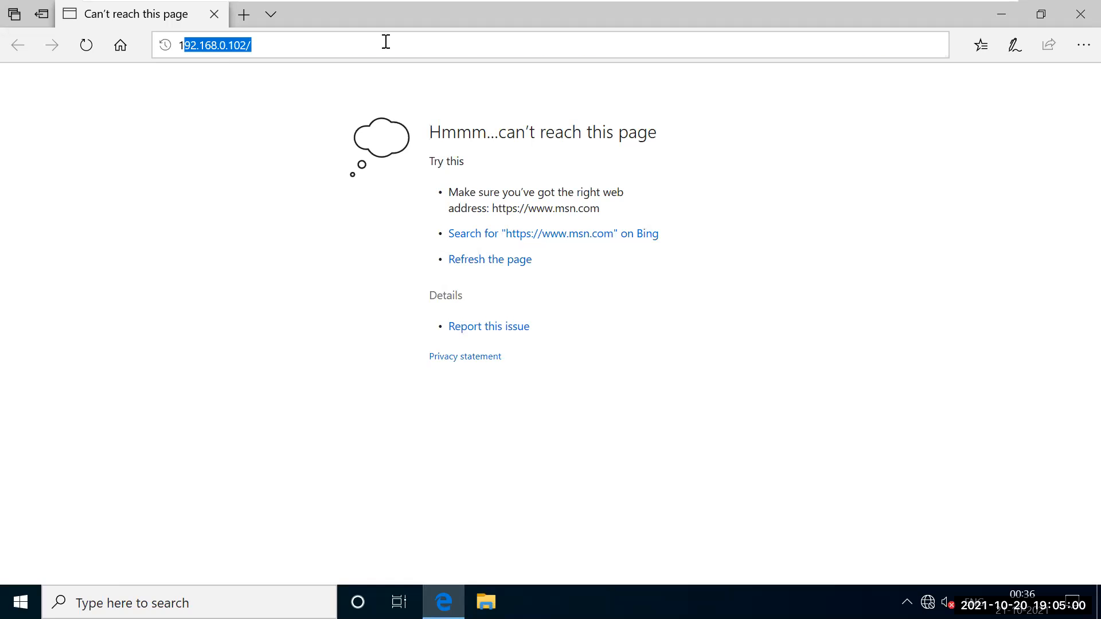
{"action": "key", "text": "Return"}
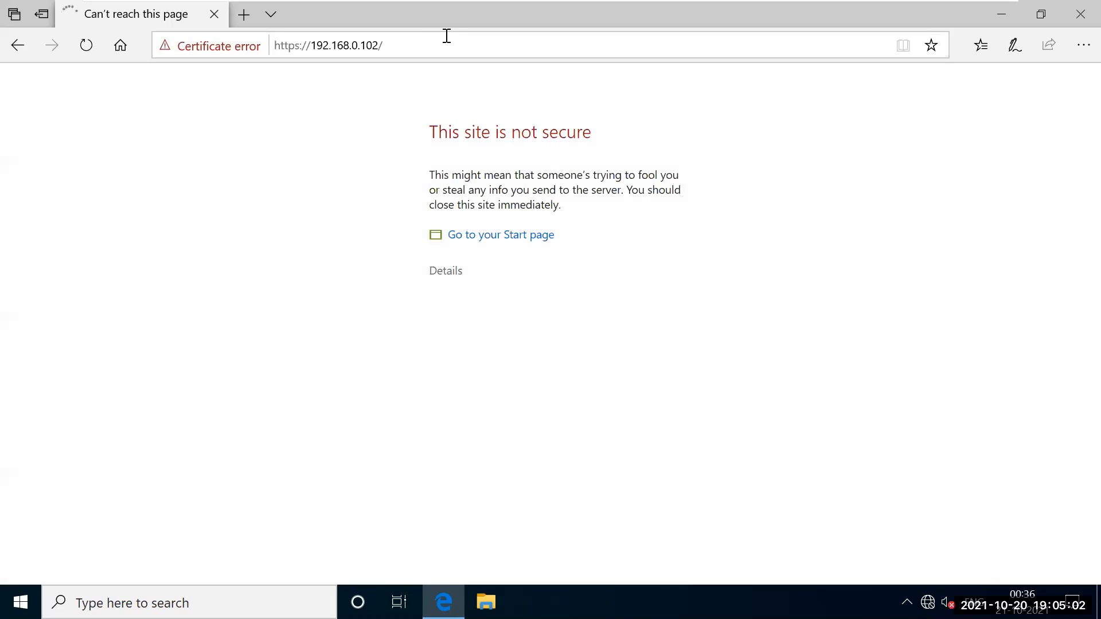
{"action": "left_click", "coordinate": [458, 272]}
{"action": "left_click", "coordinate": [450, 414]}
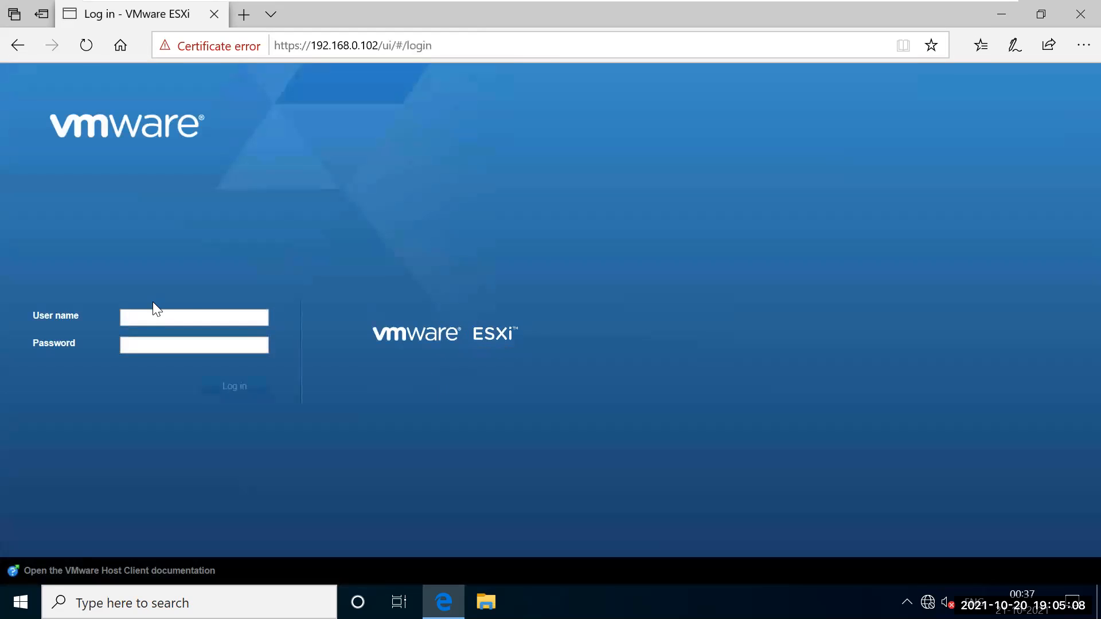
Log in to the ESXi host client as root with the account password
{"action": "left_click", "coordinate": [152, 317]}
{"action": "left_click", "coordinate": [147, 348]}
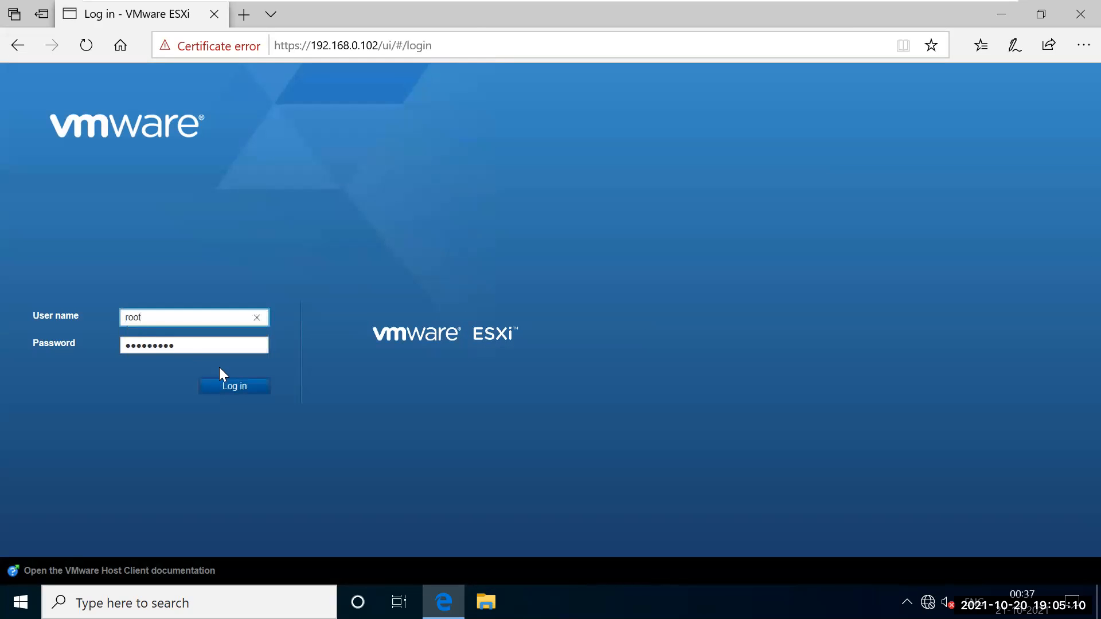
{"action": "left_click", "coordinate": [241, 386]}
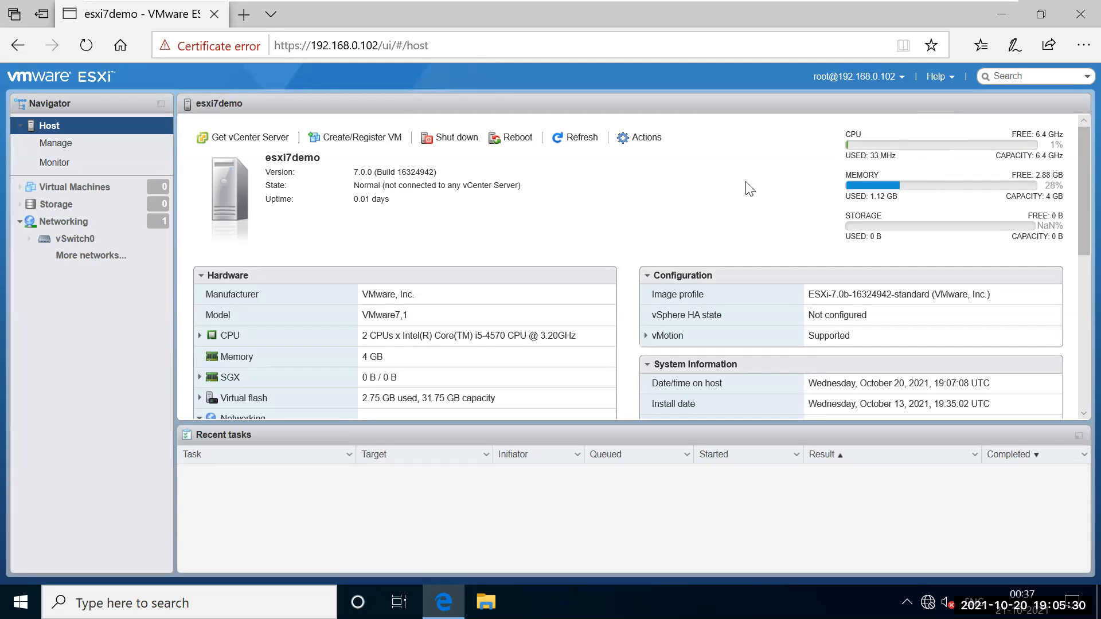
Examine the host's CPU and memory capacity and usage figures in the esxi7demo summary
{"action": "double_click", "coordinate": [1041, 155]}
{"action": "double_click", "coordinate": [1053, 145]}
{"action": "double_click", "coordinate": [1048, 196]}
{"action": "double_click", "coordinate": [1049, 186]}
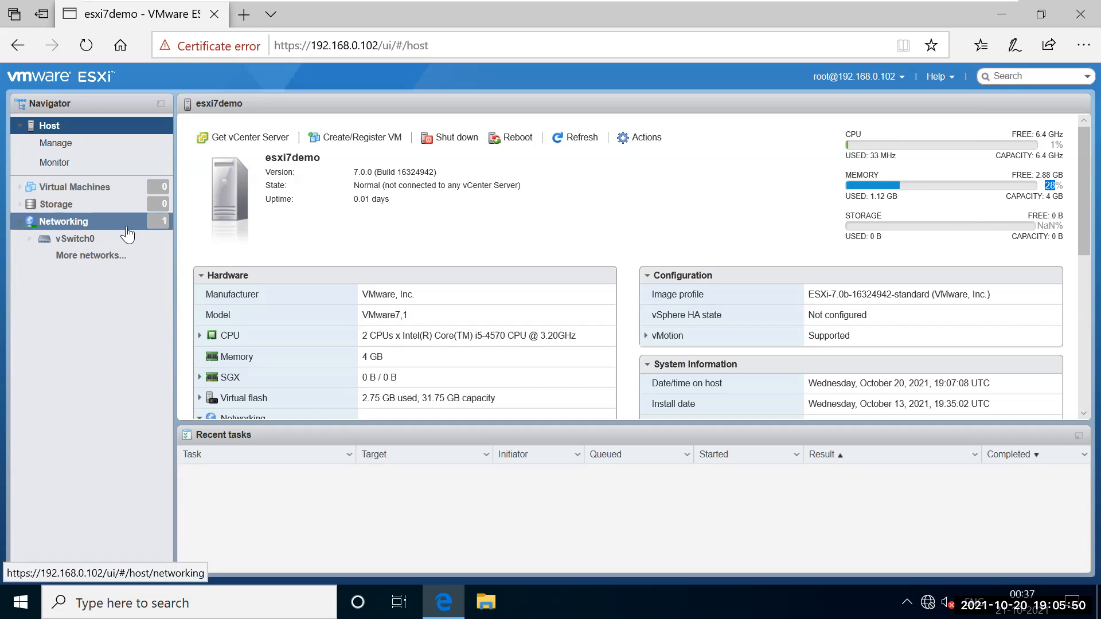
Open the details of vSwitch0 from the host's list of virtual switches
{"action": "left_click", "coordinate": [70, 238]}
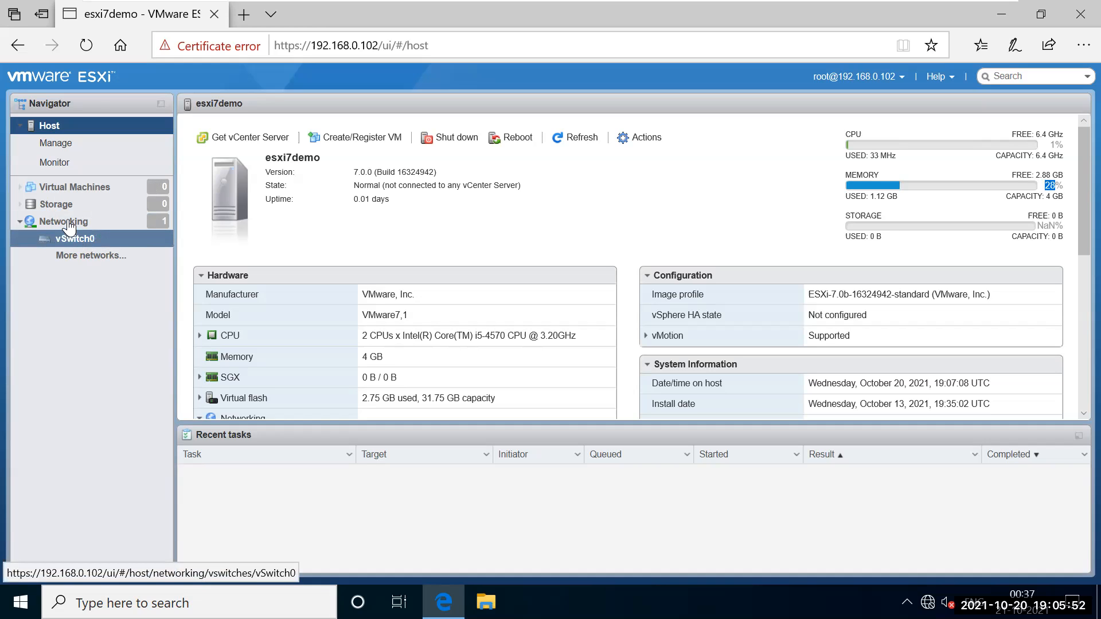
{"action": "left_click", "coordinate": [68, 223]}
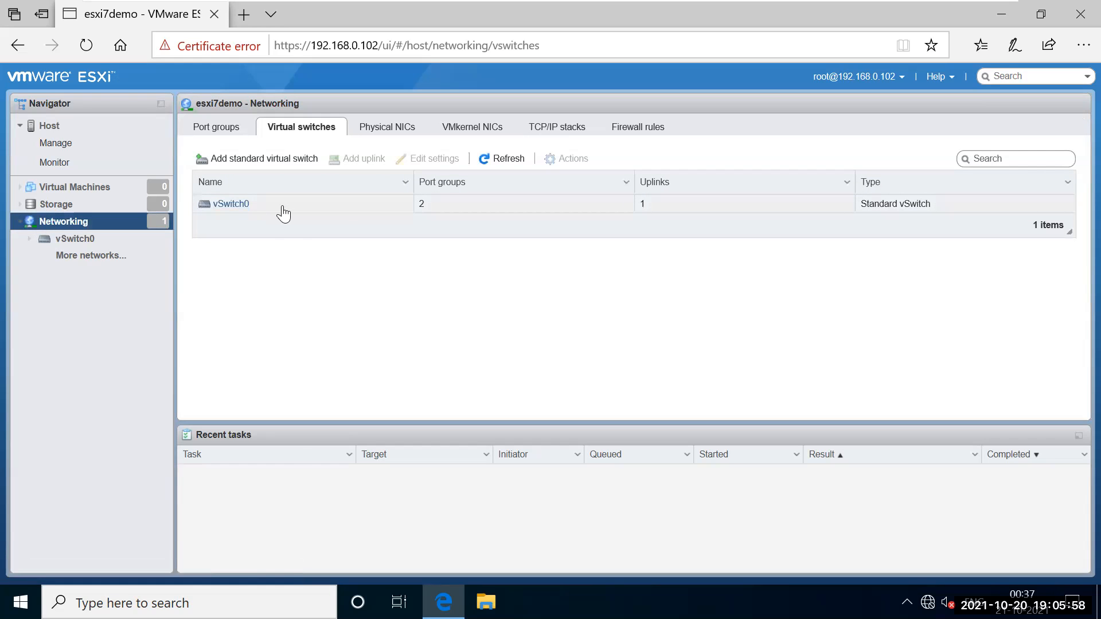
{"action": "left_click", "coordinate": [232, 206]}
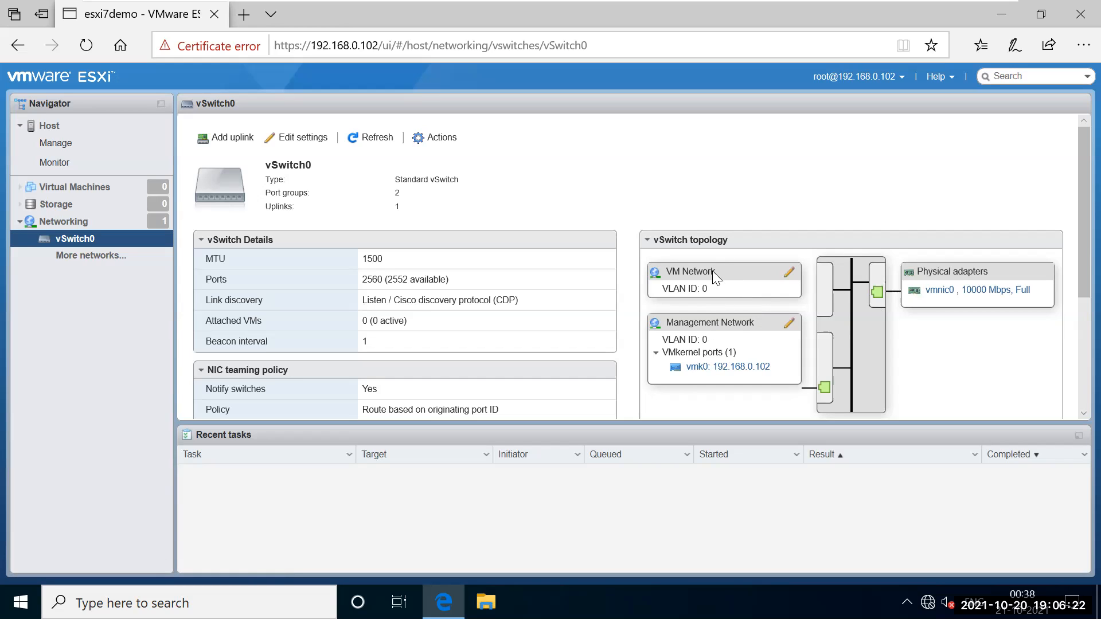
Examine the vSwitch0 topology, including the VM Network and Management Network port groups, the VMkernel port and its IP address
{"action": "left_click_drag", "start_coordinate": [665, 270], "coordinate": [665, 272]}
{"action": "left_click", "coordinate": [724, 274]}
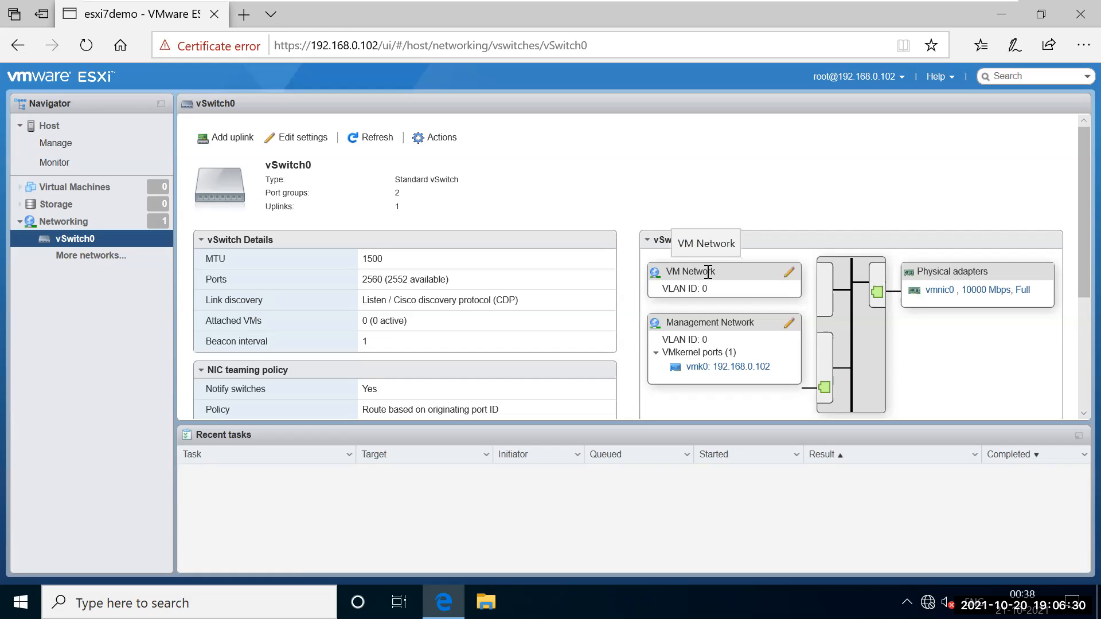
{"action": "triple_click", "coordinate": [713, 322]}
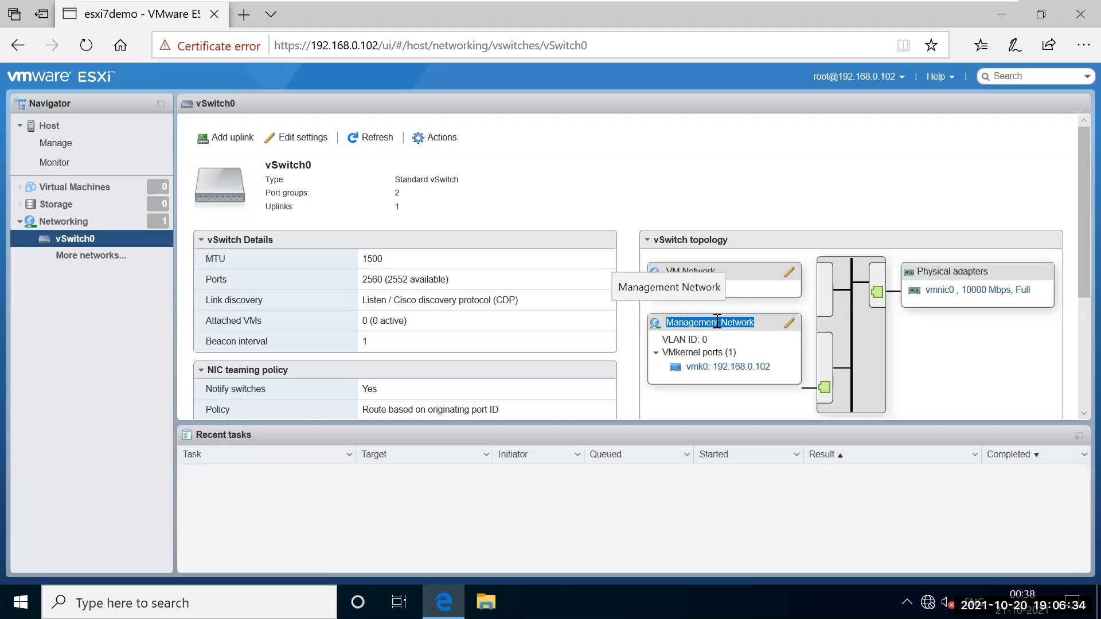
{"action": "left_click", "coordinate": [700, 351]}
{"action": "triple_click", "coordinate": [699, 351]}
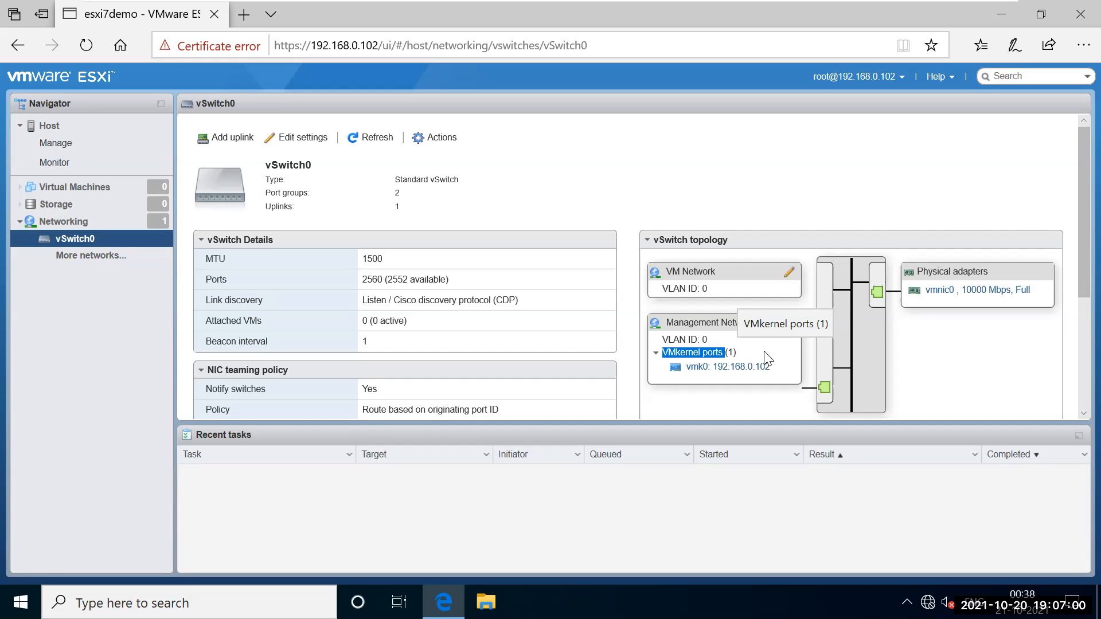
{"action": "left_click", "coordinate": [786, 360]}
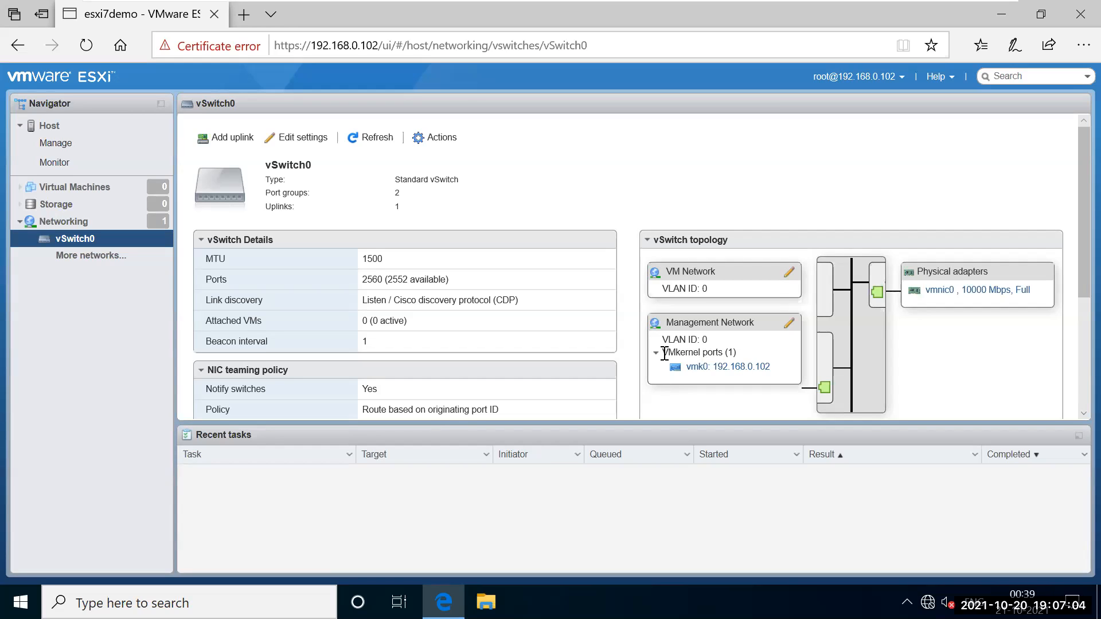
{"action": "left_click_drag", "start_coordinate": [696, 357], "coordinate": [728, 354]}
{"action": "left_click_drag", "start_coordinate": [756, 324], "coordinate": [664, 324]}
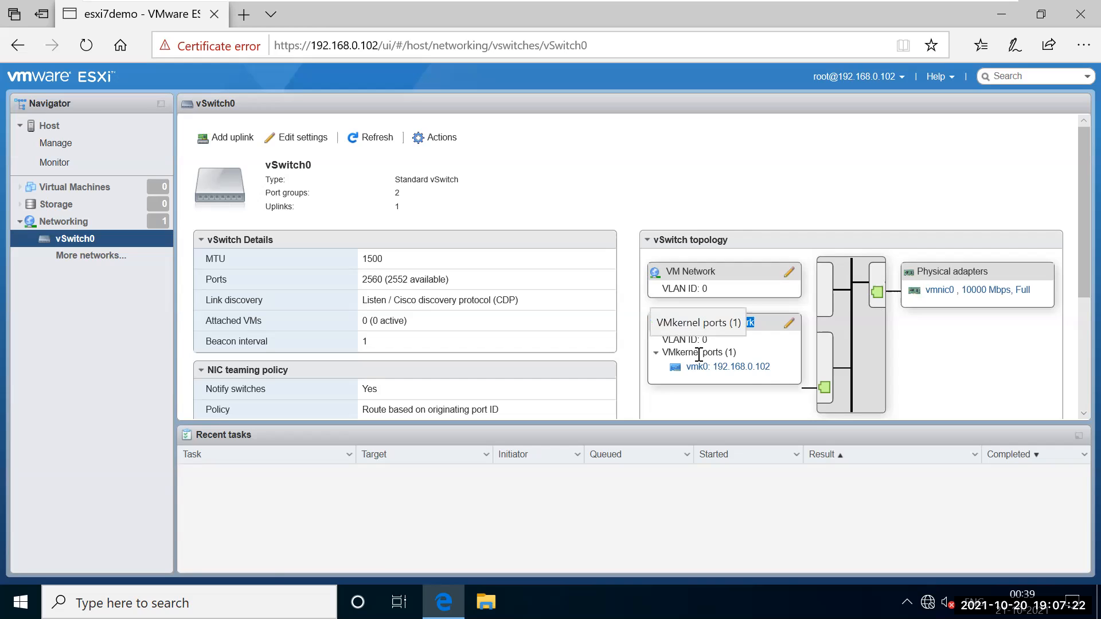
{"action": "left_click", "coordinate": [783, 372]}
{"action": "left_click_drag", "start_coordinate": [736, 376], "coordinate": [715, 379]}
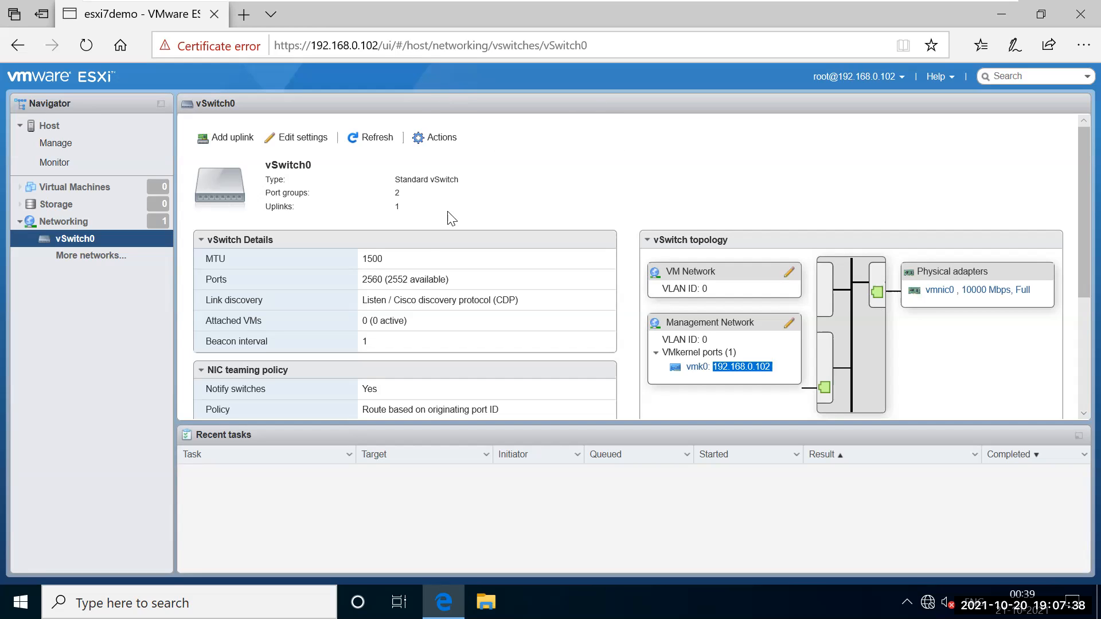
Display the host's datastores followed by its storage devices
{"action": "left_click", "coordinate": [49, 207]}
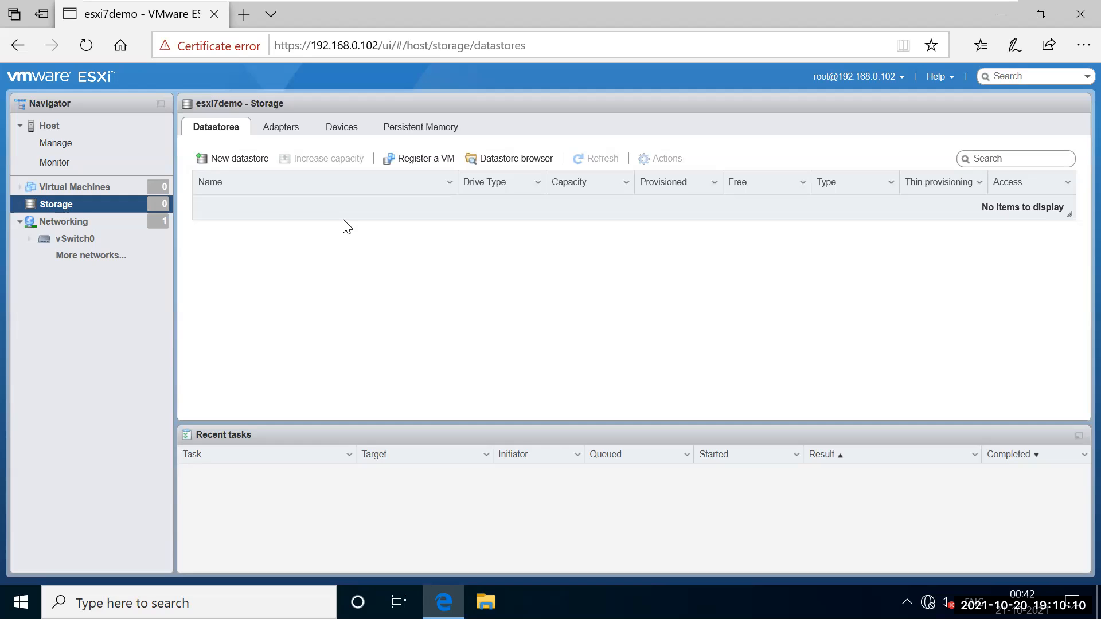
{"action": "left_click", "coordinate": [331, 135]}
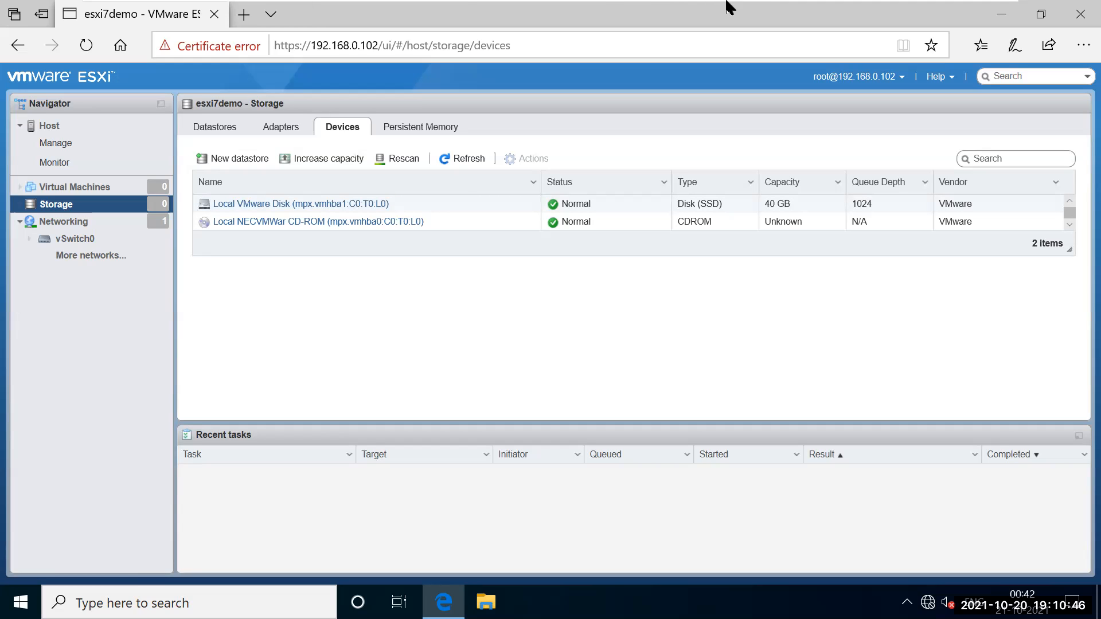
Add a new 100 GB SCSI virtual hard disk to the ESX01 virtual machine, using the disk file ESX01-0.vmdk
{"action": "mouse_move", "coordinate": [729, 6]}
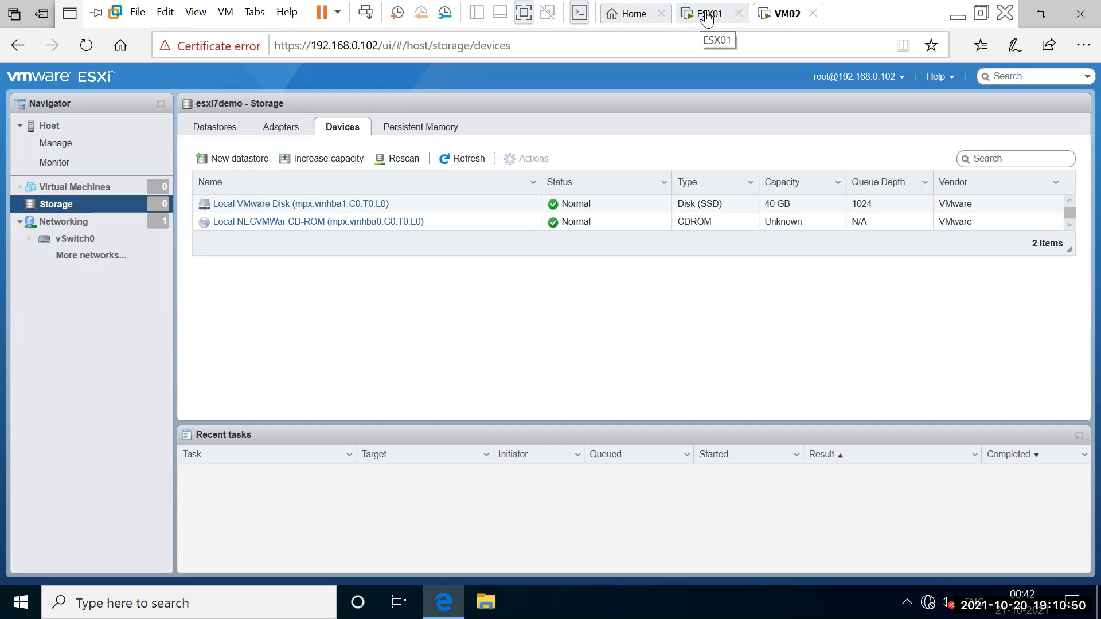
{"action": "left_click", "coordinate": [705, 14]}
{"action": "right_click", "coordinate": [705, 14]}
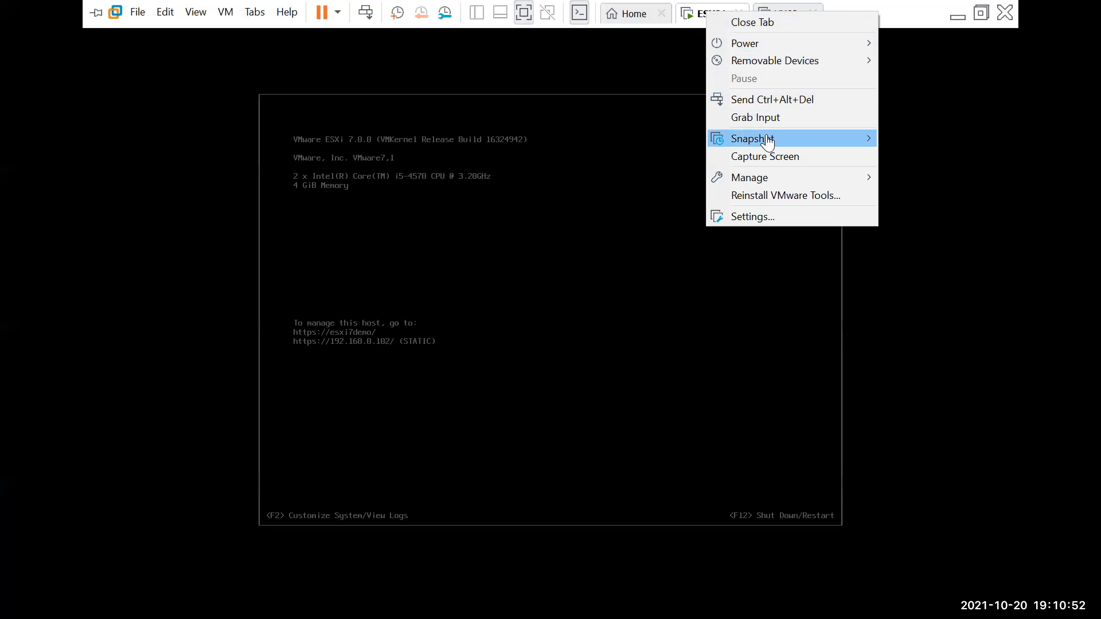
{"action": "left_click", "coordinate": [748, 218]}
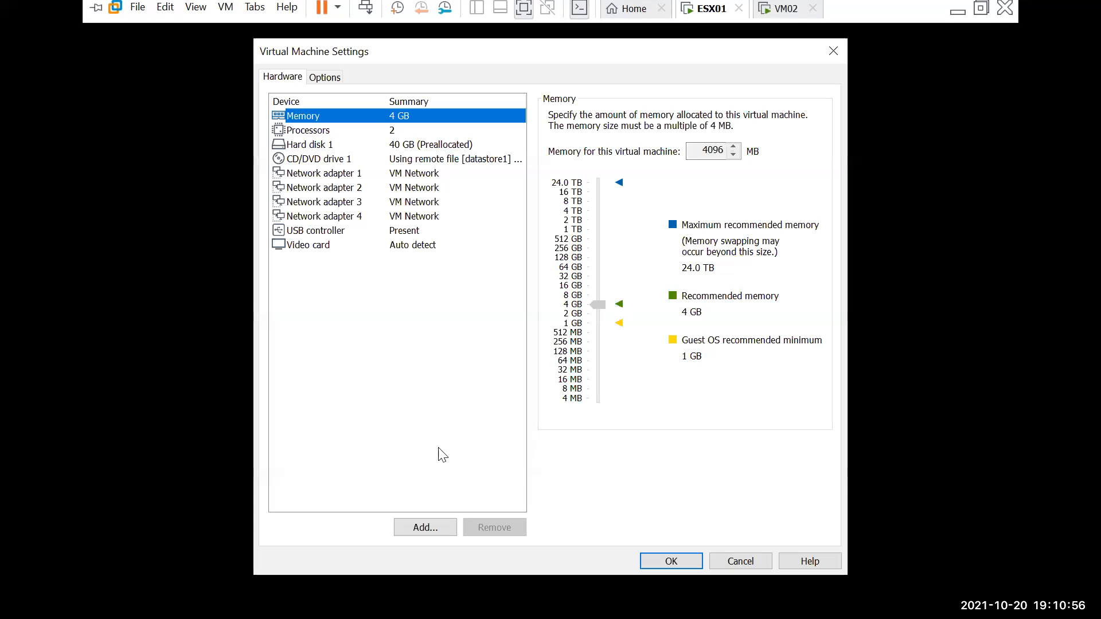
{"action": "left_click", "coordinate": [425, 527]}
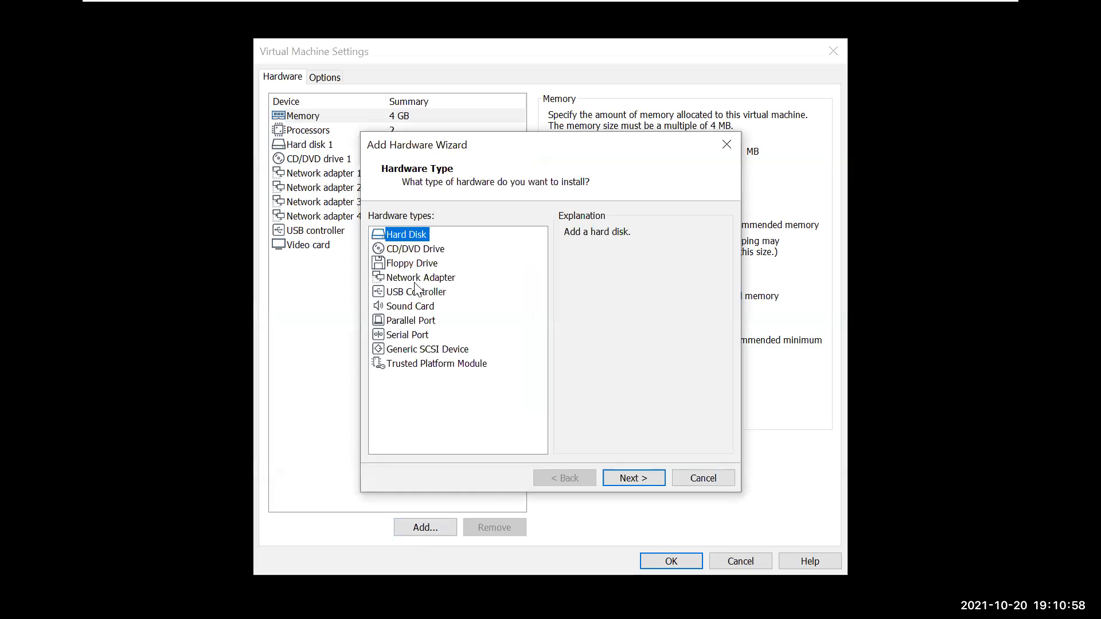
{"action": "left_click", "coordinate": [643, 478]}
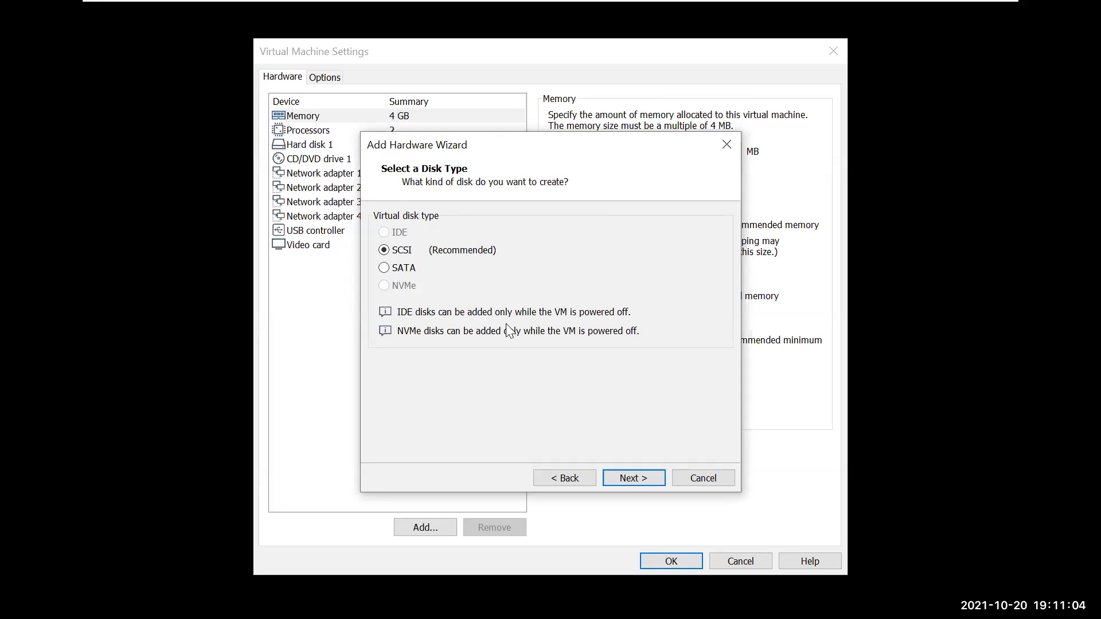
{"action": "left_click", "coordinate": [633, 481]}
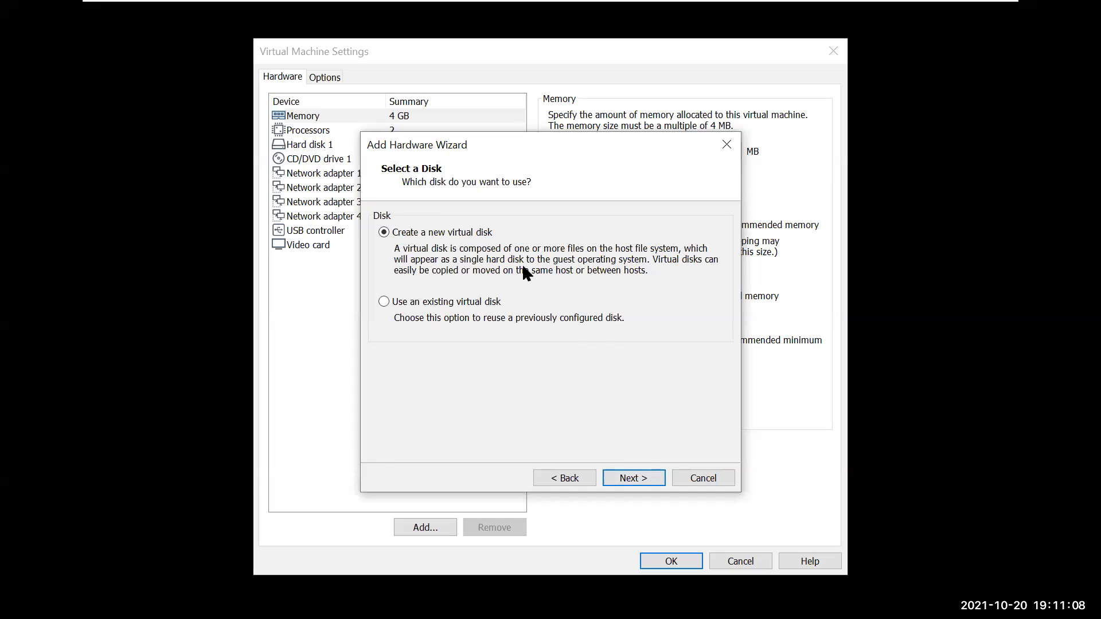
{"action": "left_click", "coordinate": [633, 482]}
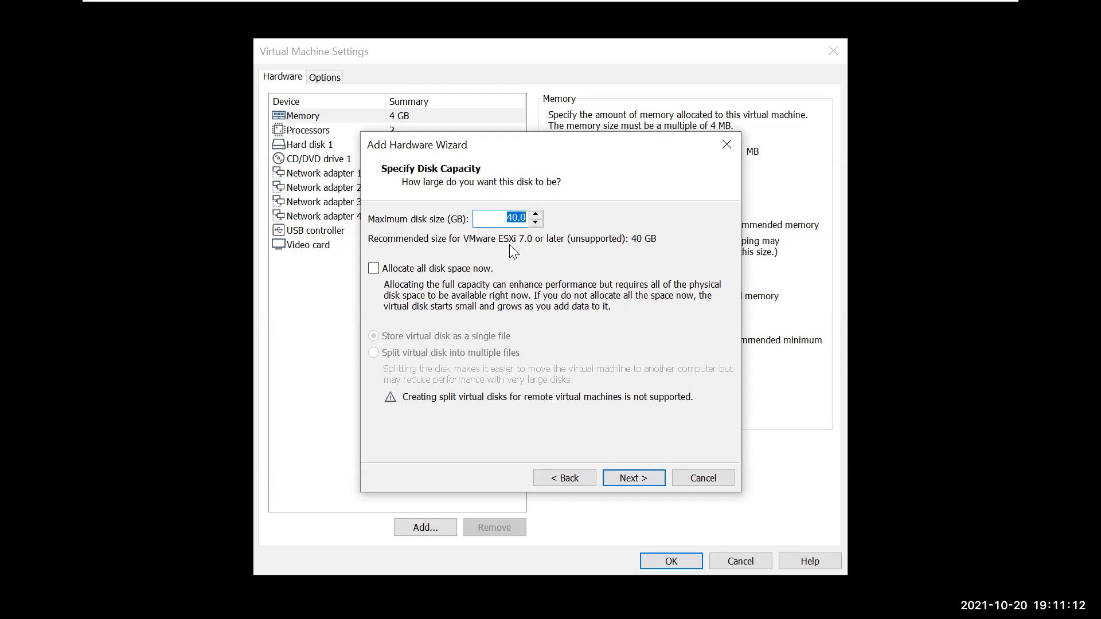
{"action": "type", "text": "100"}
{"action": "left_click", "coordinate": [643, 476]}
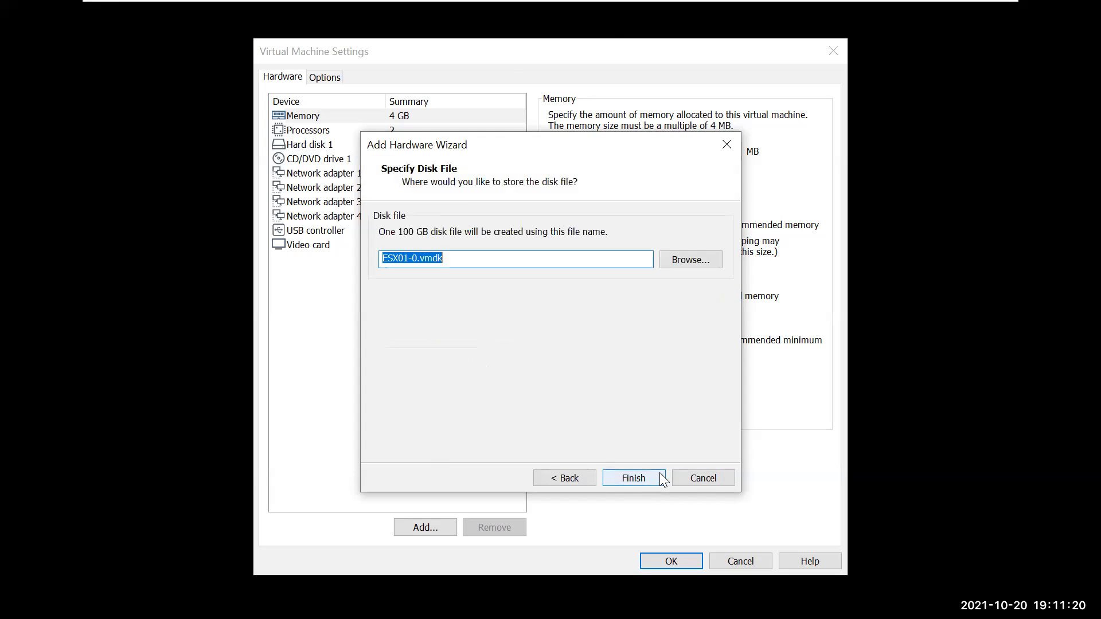
{"action": "left_click", "coordinate": [637, 481]}
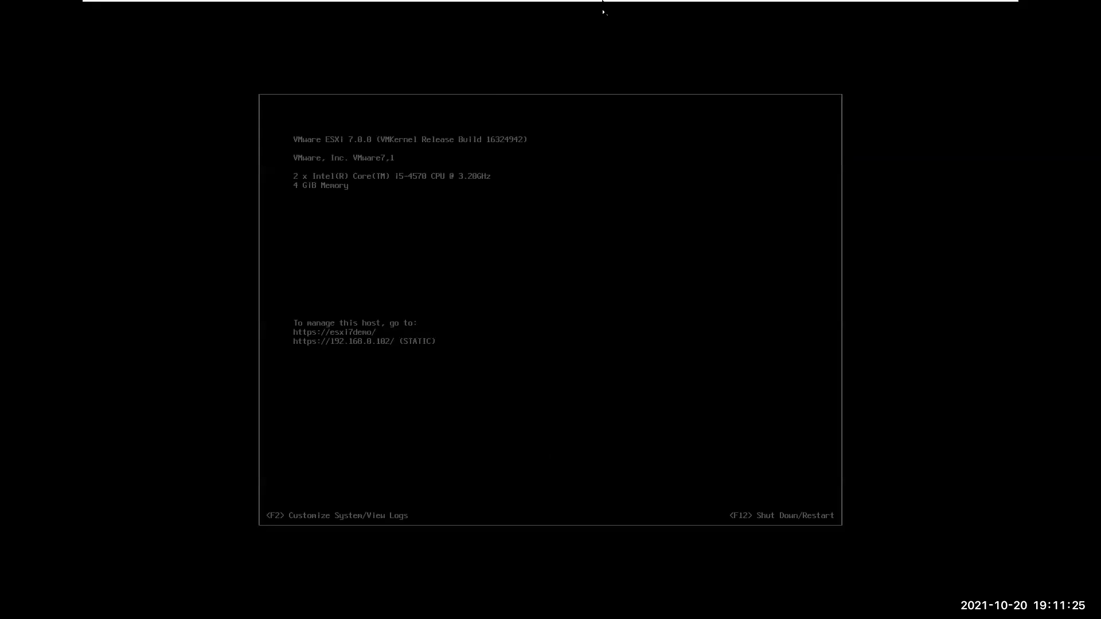
Return to the ESXi host client in VM02 and rescan the host's storage devices
{"action": "mouse_move", "coordinate": [603, 12]}
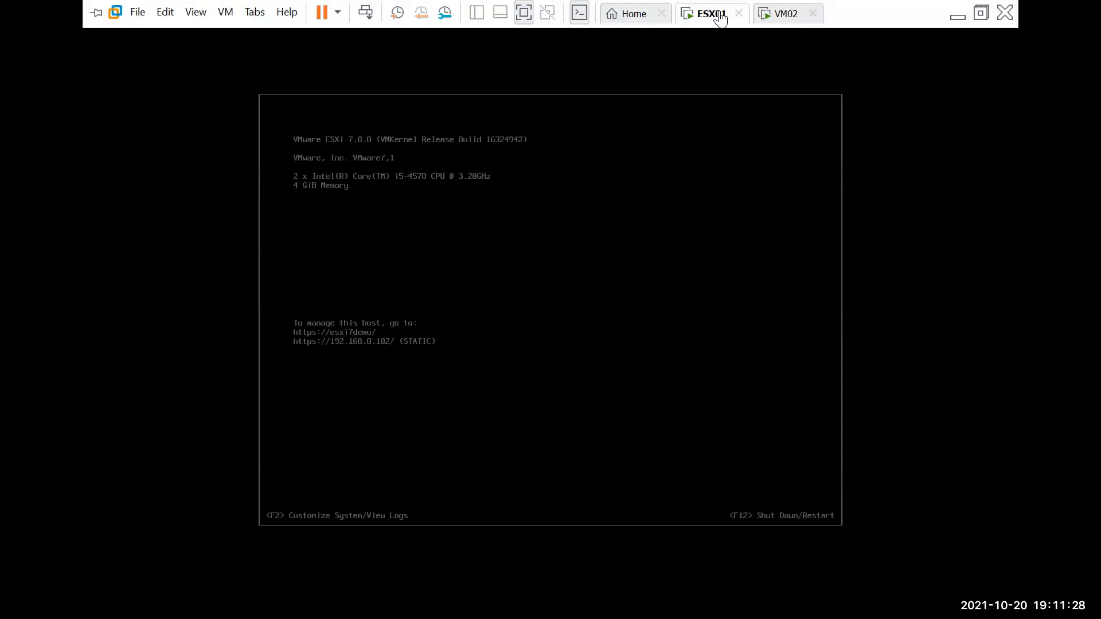
{"action": "left_click", "coordinate": [770, 14]}
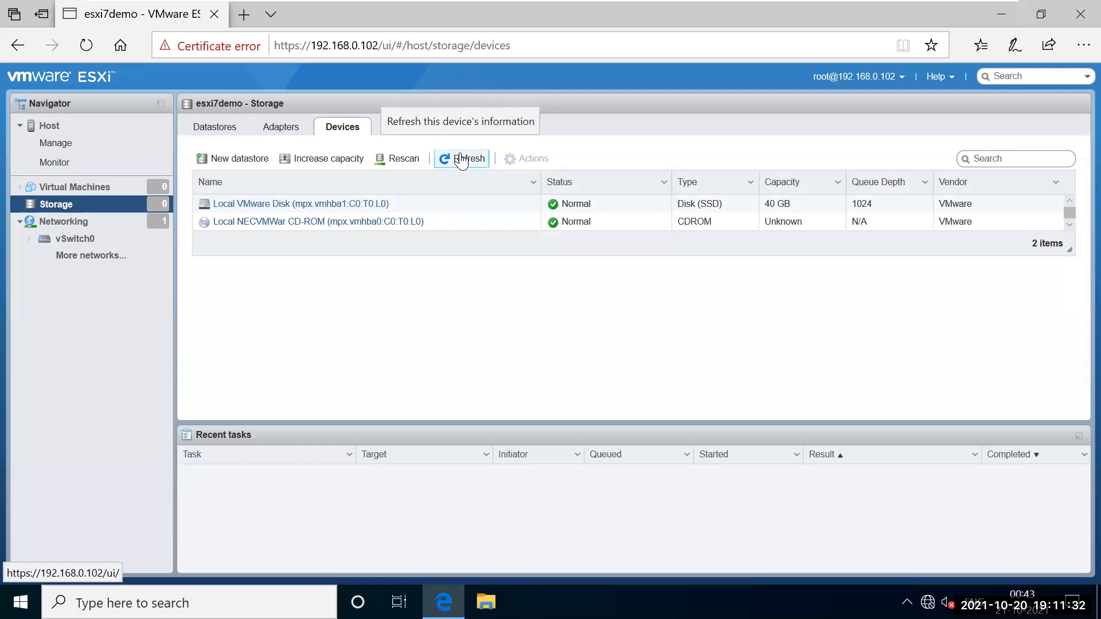
{"action": "left_click", "coordinate": [389, 167]}
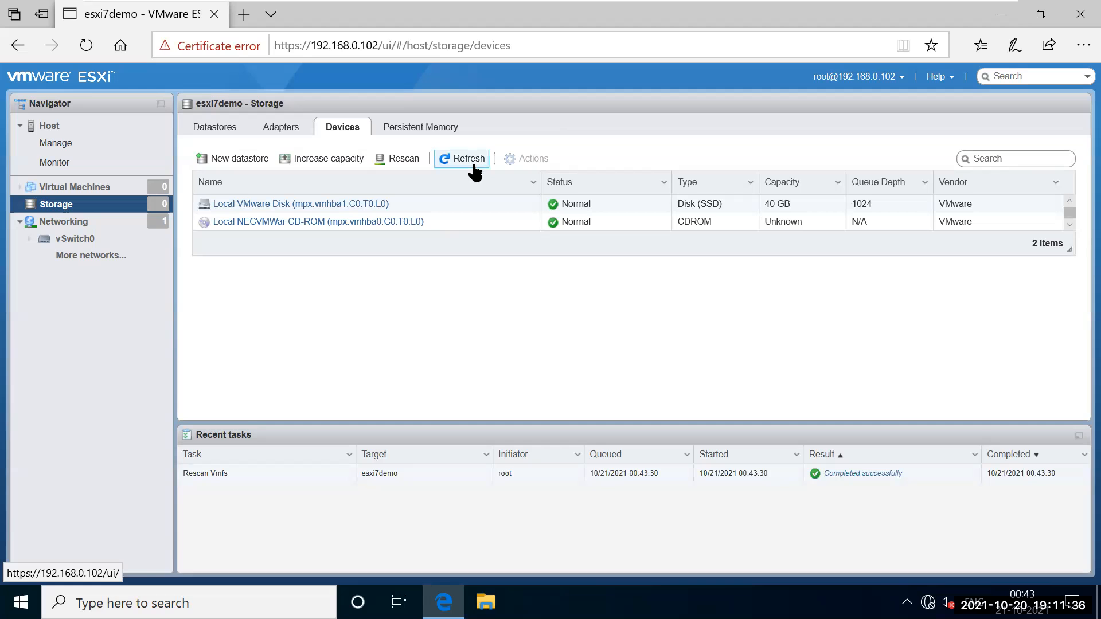
{"action": "mouse_move", "coordinate": [464, 3]}
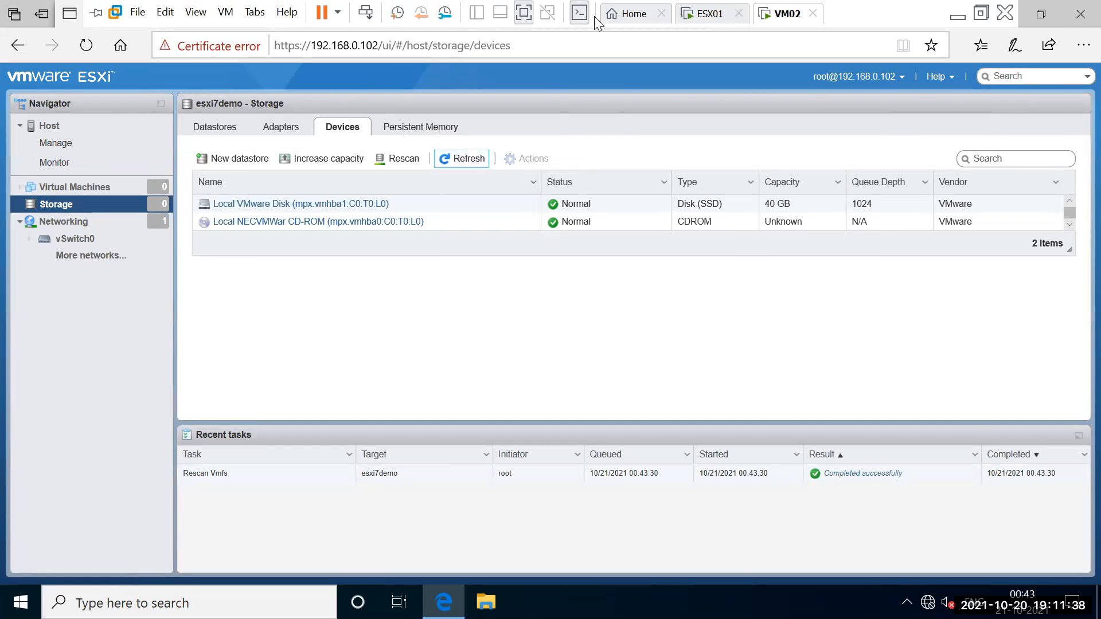
Shut down the esxi7demo host and confirm the shutdown
{"action": "left_click", "coordinate": [45, 127]}
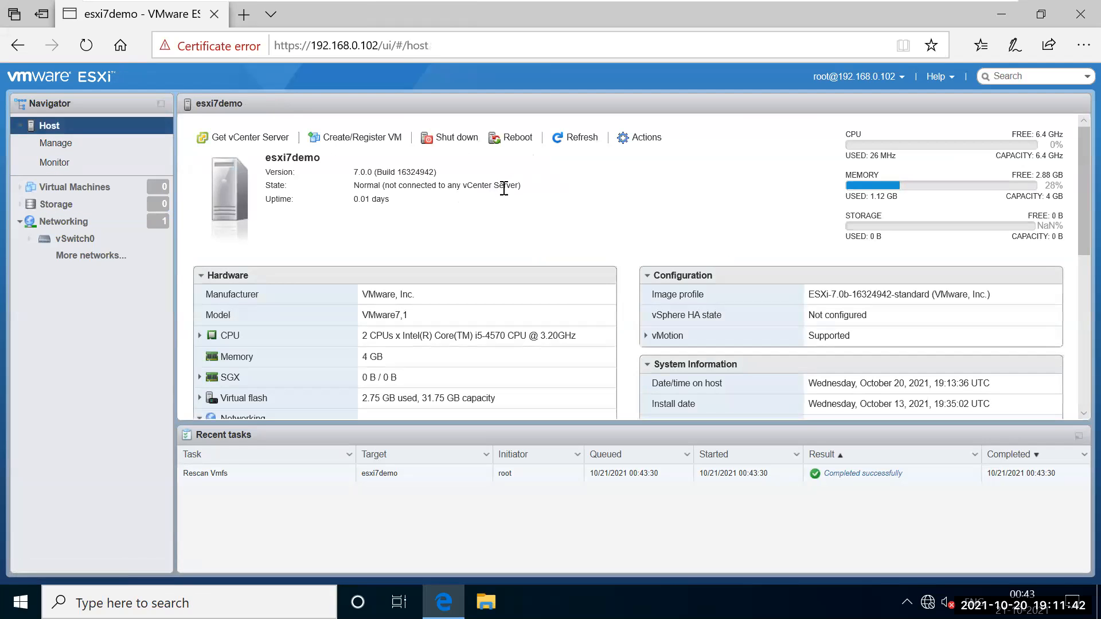
{"action": "left_click", "coordinate": [466, 139]}
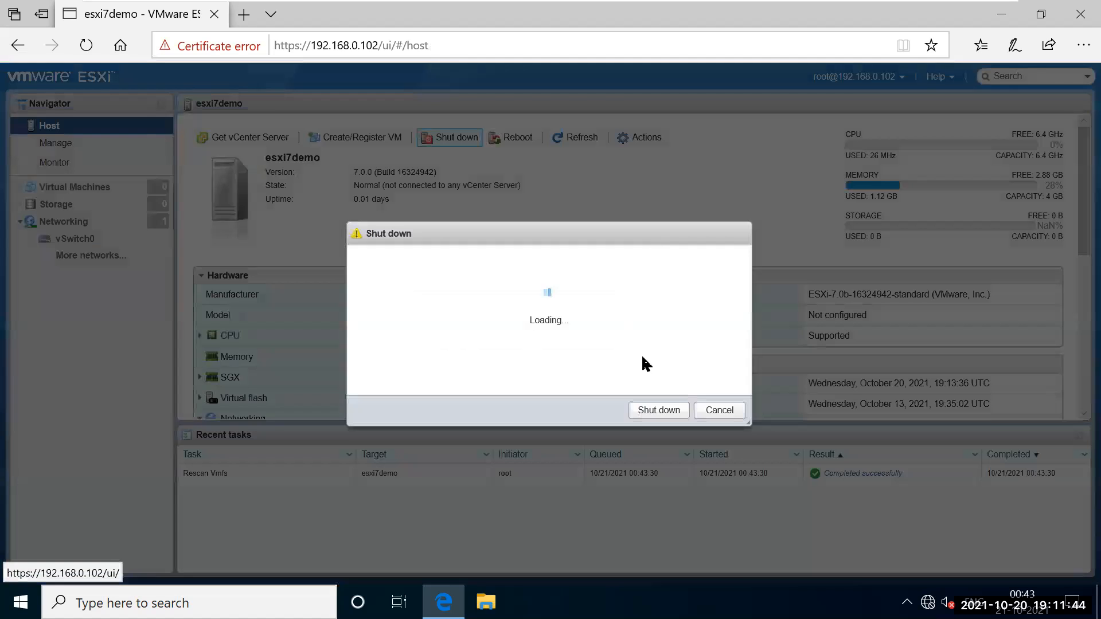
{"action": "left_click", "coordinate": [666, 402]}
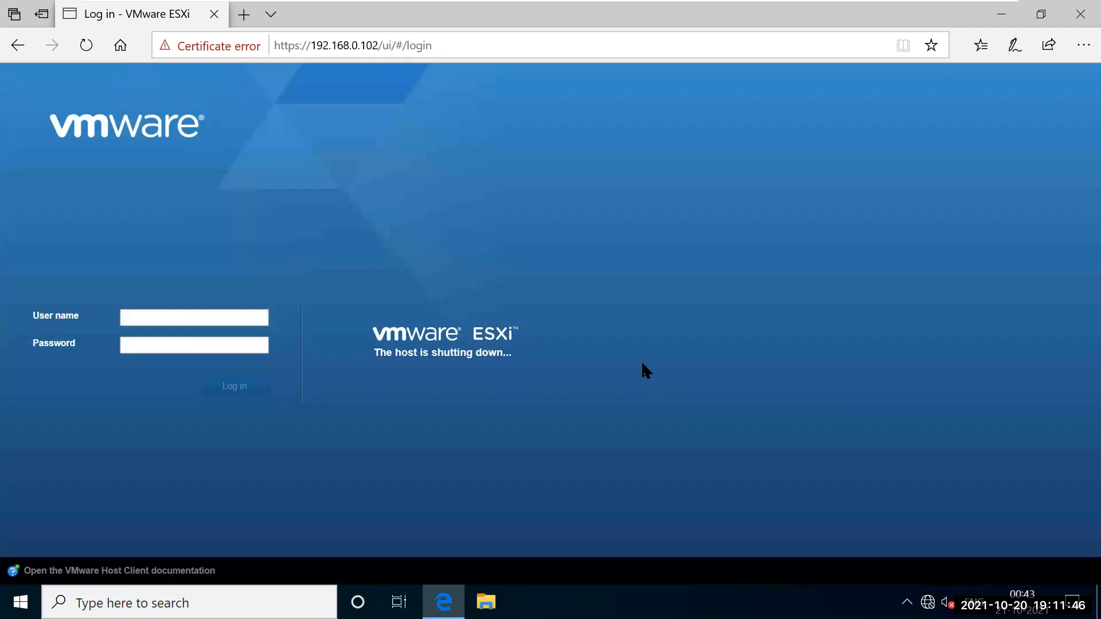
Switch to the ESX01 virtual machine, check Hard disk 2 in its settings, and power the machine on
{"action": "mouse_move", "coordinate": [646, 3]}
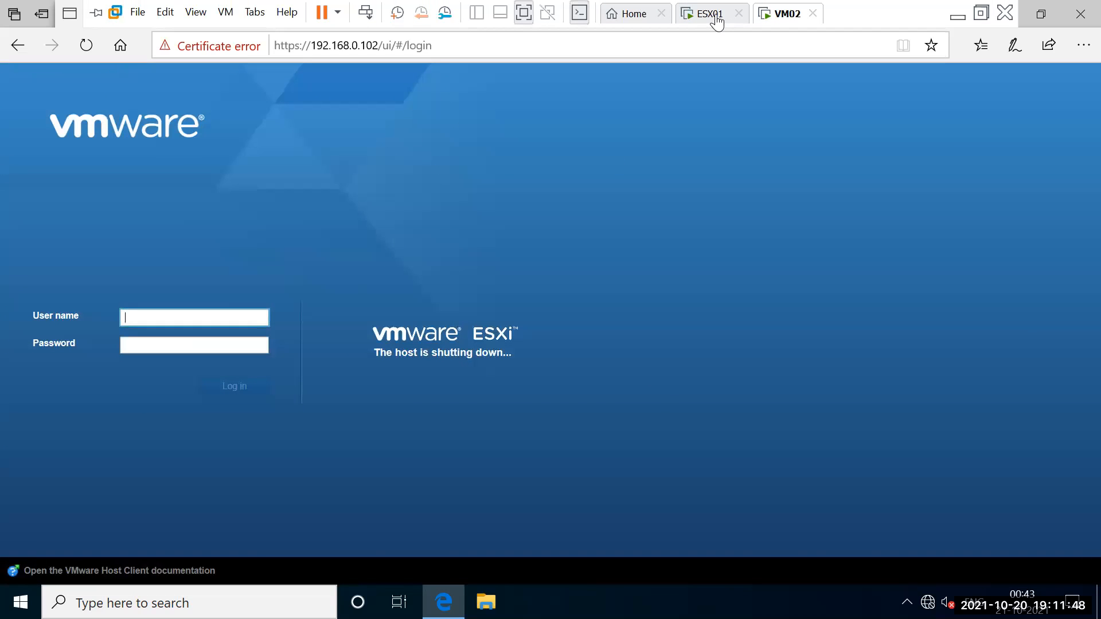
{"action": "left_click", "coordinate": [716, 19]}
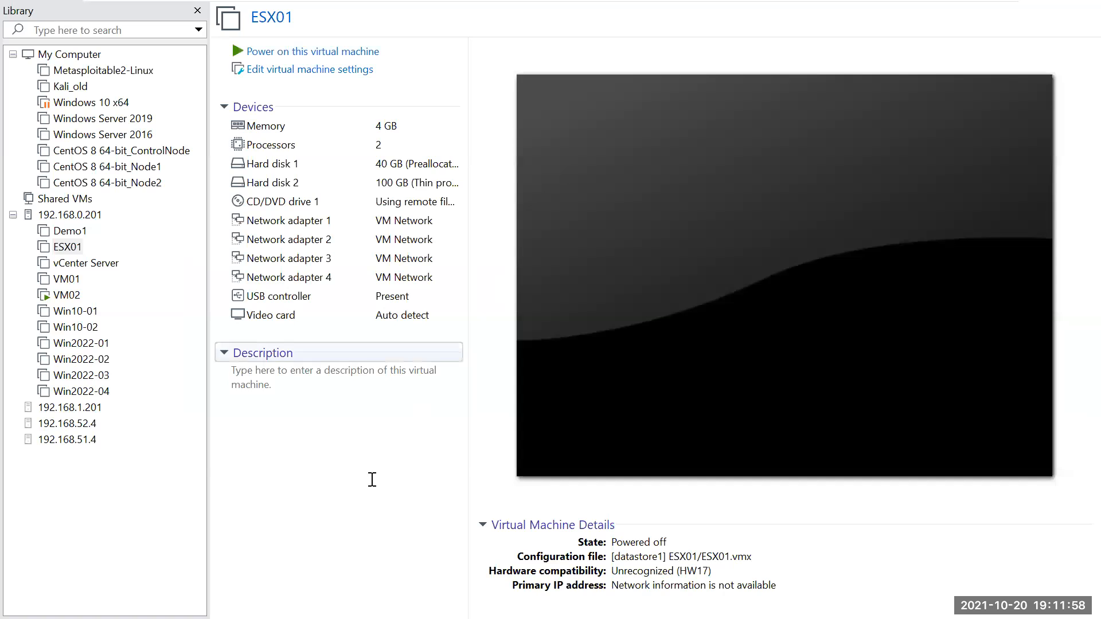
{"action": "left_click", "coordinate": [368, 479]}
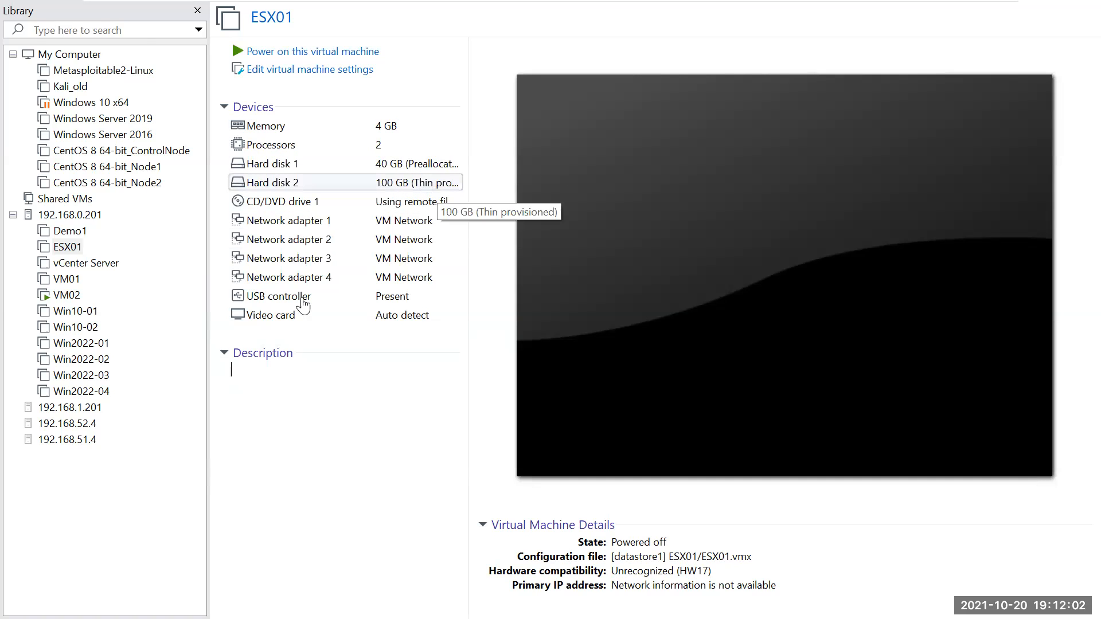
{"action": "left_click", "coordinate": [318, 70]}
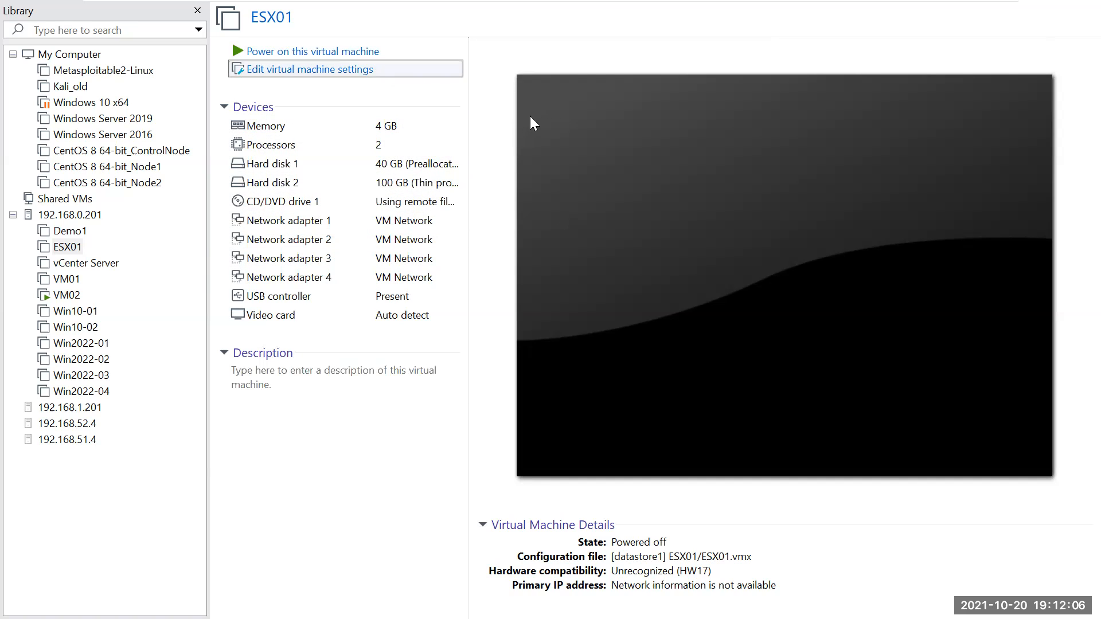
{"action": "left_click", "coordinate": [410, 161]}
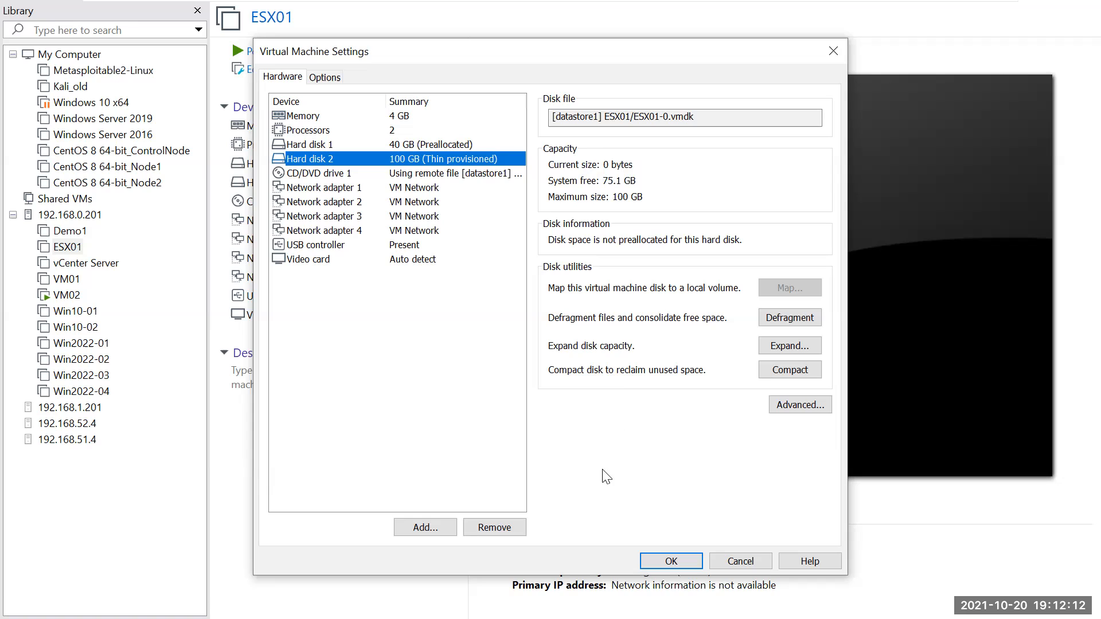
{"action": "left_click", "coordinate": [669, 563]}
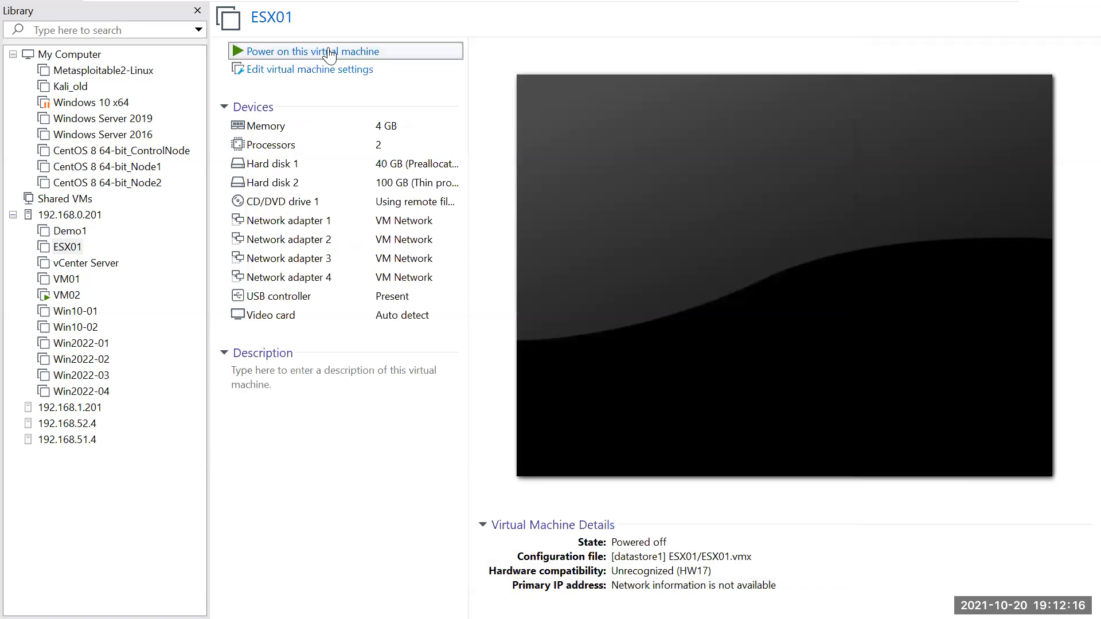
{"action": "left_click", "coordinate": [330, 53]}
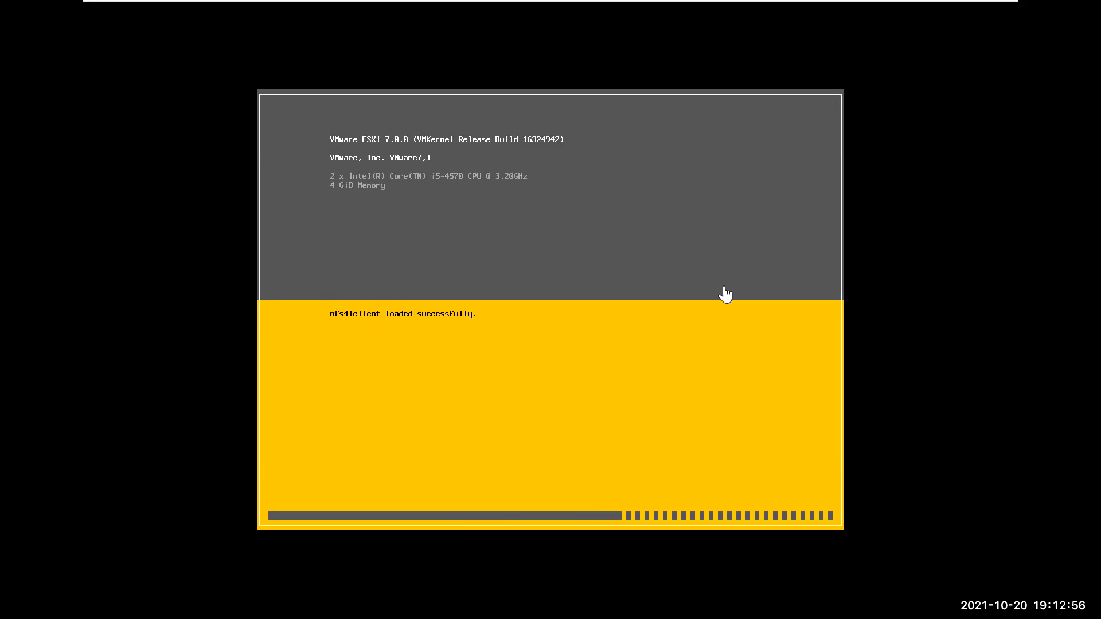
Return to VM02 once ESXi has booted and log in to the esxi7demo host client with the user name and password
{"action": "mouse_move", "coordinate": [653, 7]}
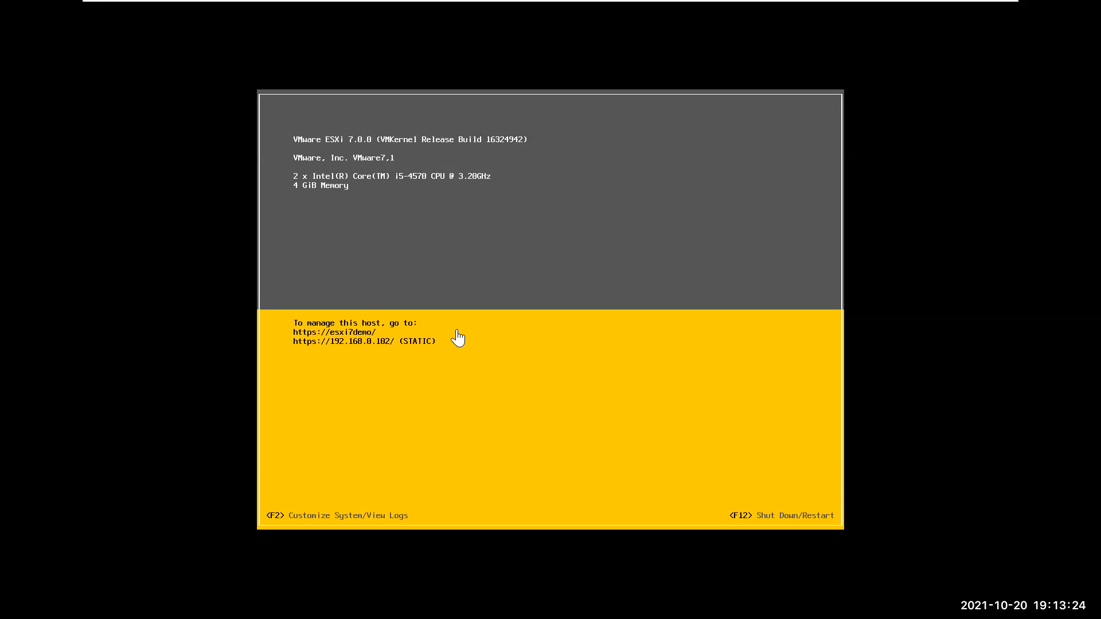
{"action": "mouse_move", "coordinate": [736, 14]}
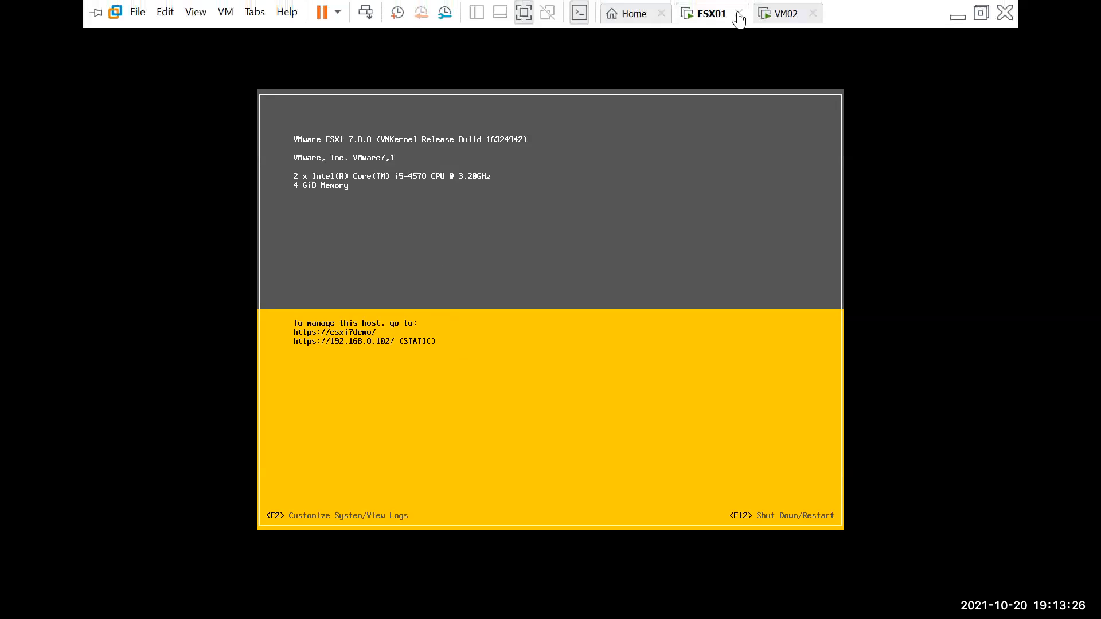
{"action": "left_click", "coordinate": [783, 13]}
{"action": "left_click", "coordinate": [168, 319]}
{"action": "left_click", "coordinate": [162, 341]}
{"action": "left_click", "coordinate": [239, 386]}
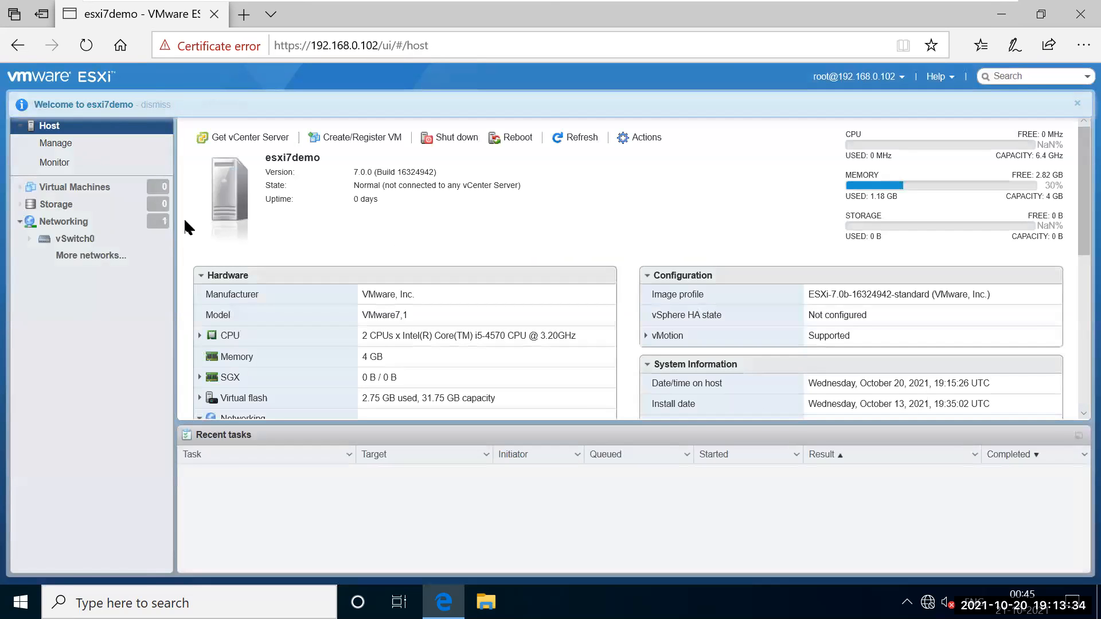
Create a VMFS 6 datastore named DS-01 on the full 100 GB local VMware disk and display the host's datastores
{"action": "left_click", "coordinate": [56, 205]}
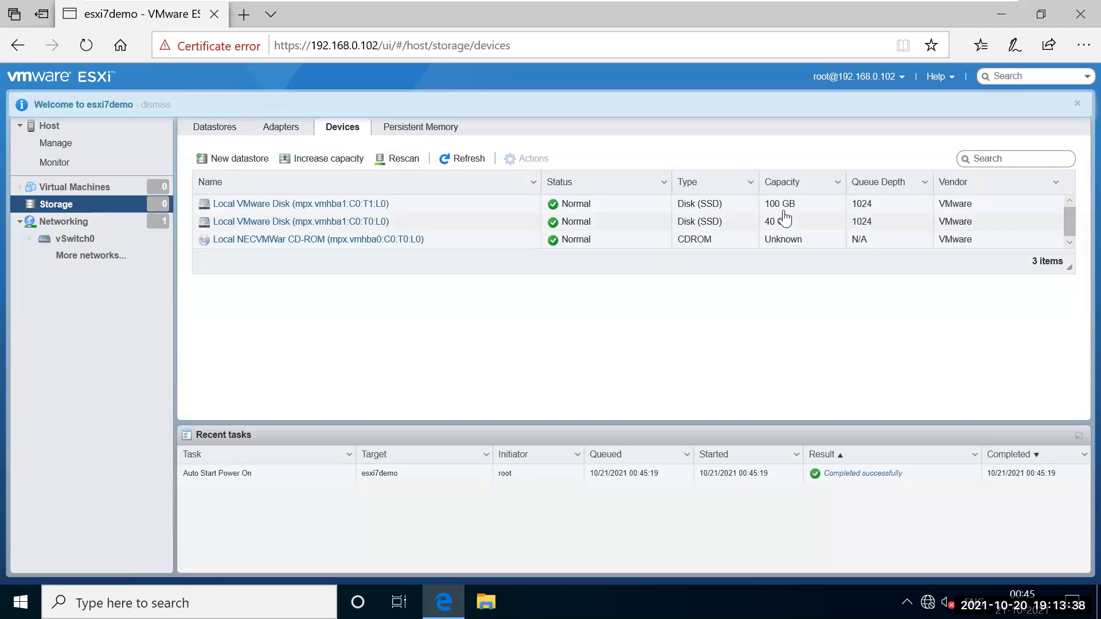
{"action": "left_click", "coordinate": [801, 207]}
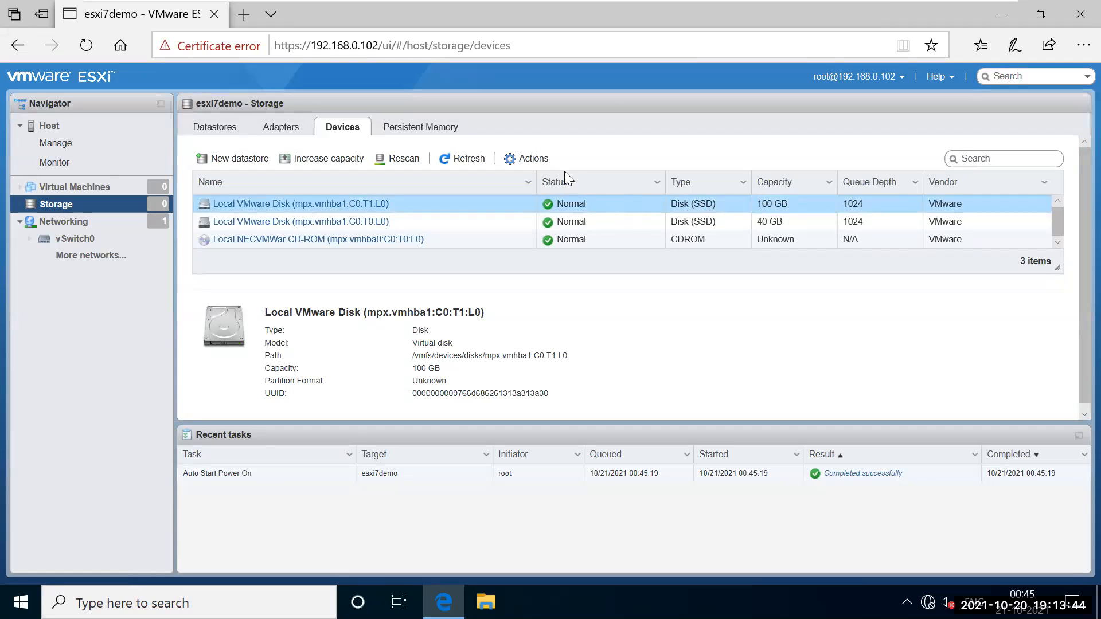
{"action": "left_click", "coordinate": [223, 165]}
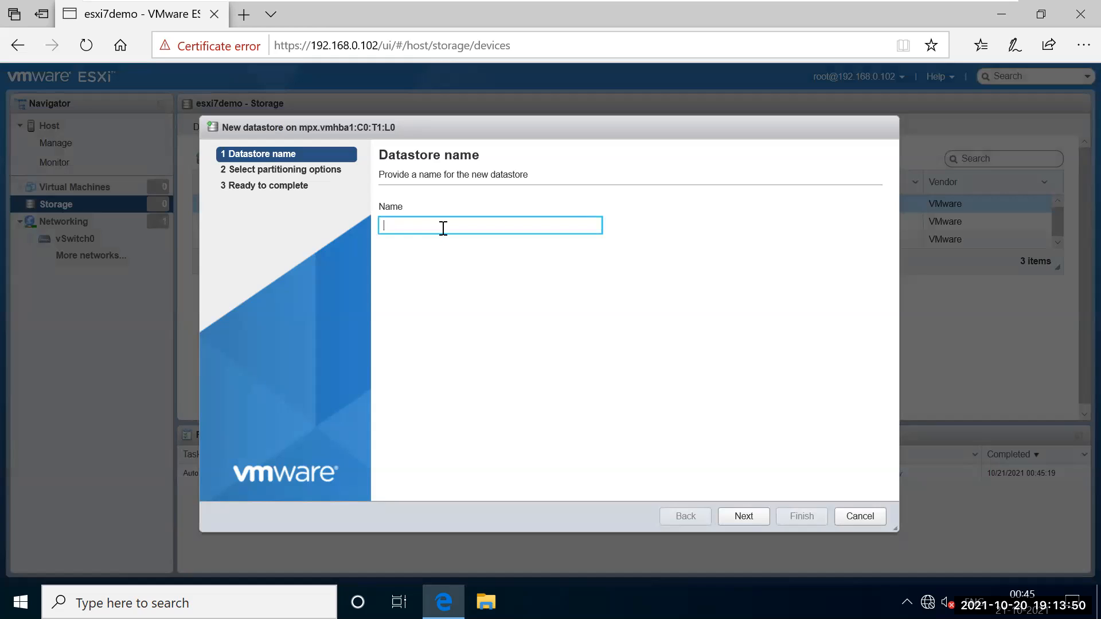
{"action": "type", "text": "DS-01"}
{"action": "left_click", "coordinate": [745, 515]}
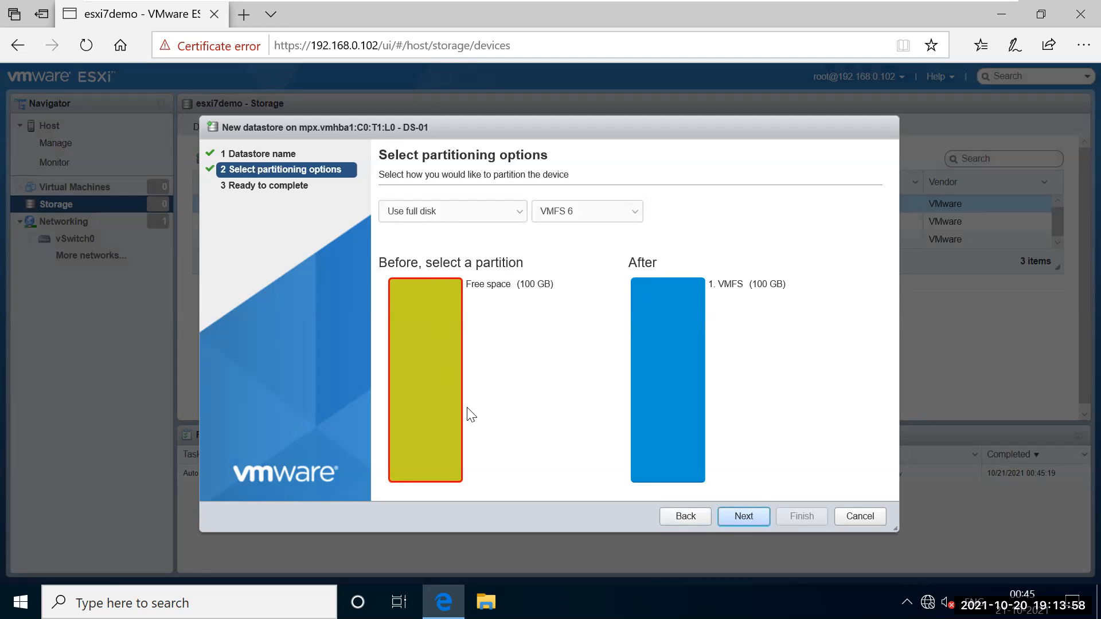
{"action": "left_click", "coordinate": [745, 522]}
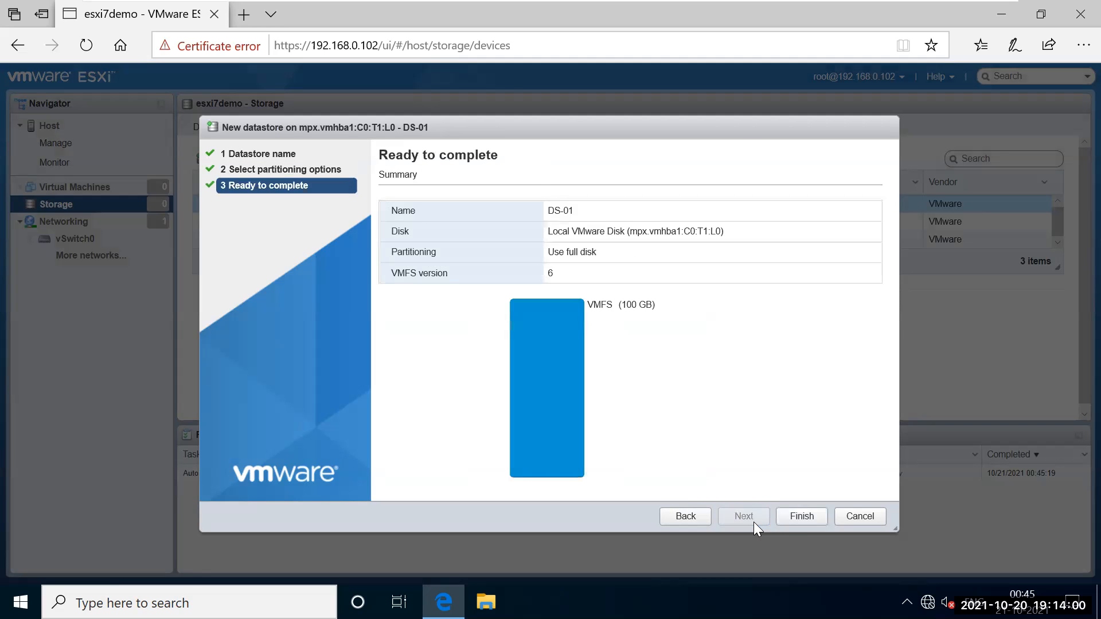
{"action": "left_click", "coordinate": [798, 515]}
{"action": "left_click", "coordinate": [675, 386]}
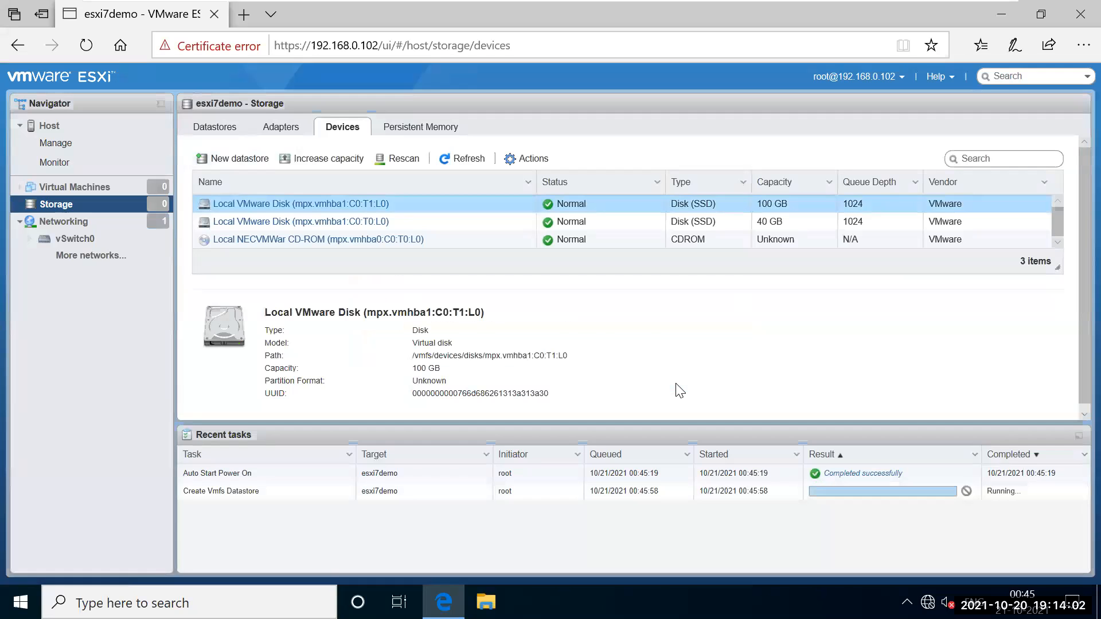
{"action": "left_click", "coordinate": [203, 130]}
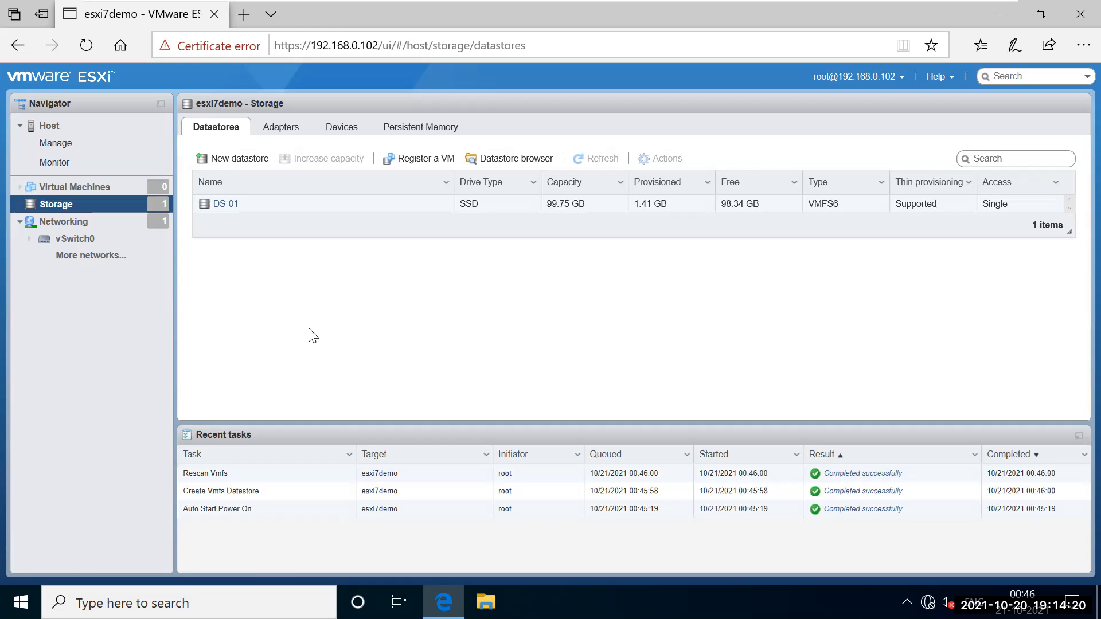
{"action": "left_click", "coordinate": [87, 129]}
{"action": "left_click", "coordinate": [246, 15]}
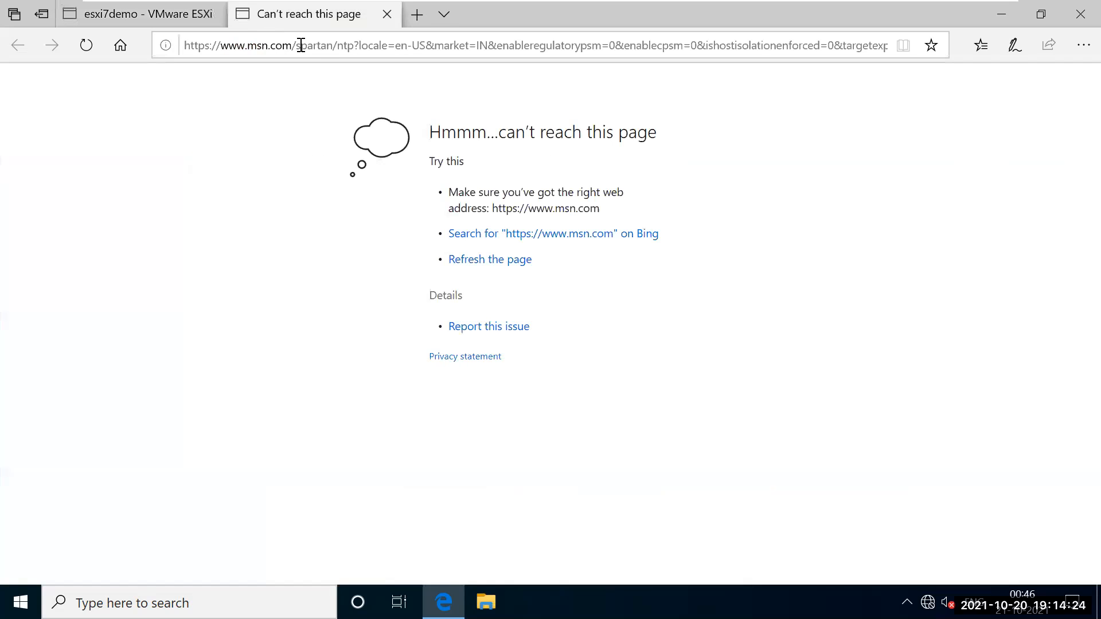
{"action": "left_click", "coordinate": [341, 52]}
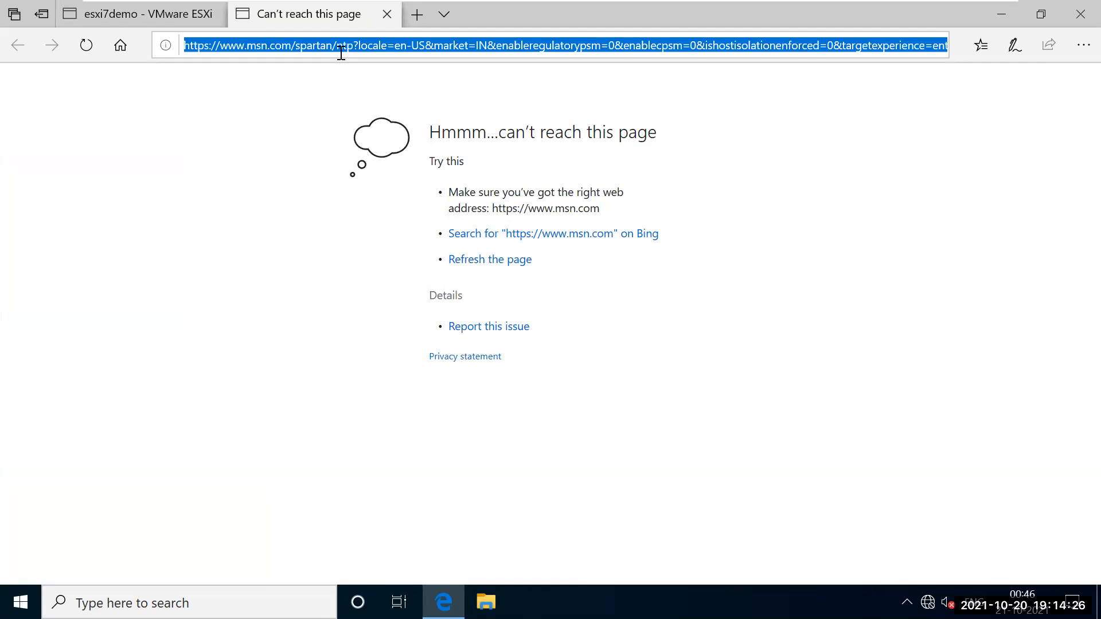
{"action": "type", "text": "19"}
{"action": "key", "text": "End"}
{"action": "key", "text": "BackSpace"}
{"action": "key", "text": "BackSpace"}
{"action": "key", "text": "BackSpace"}
{"action": "key", "text": "BackSpace"}
{"action": "type", "text": "201"}
{"action": "key", "text": "Return"}
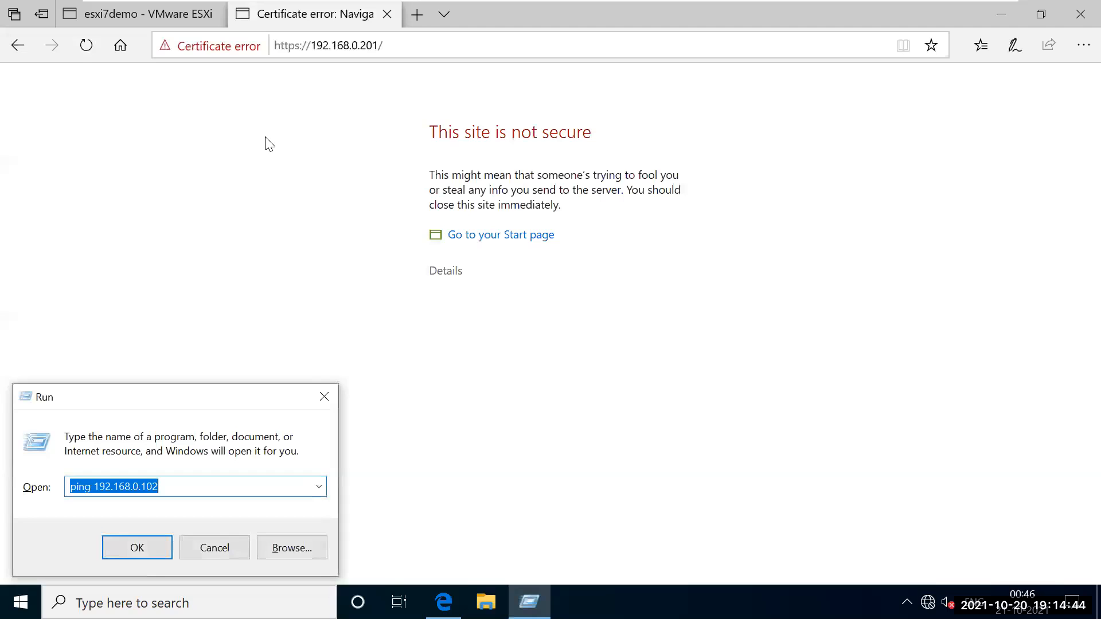
{"action": "left_click", "coordinate": [313, 165]}
{"action": "left_click", "coordinate": [445, 275]}
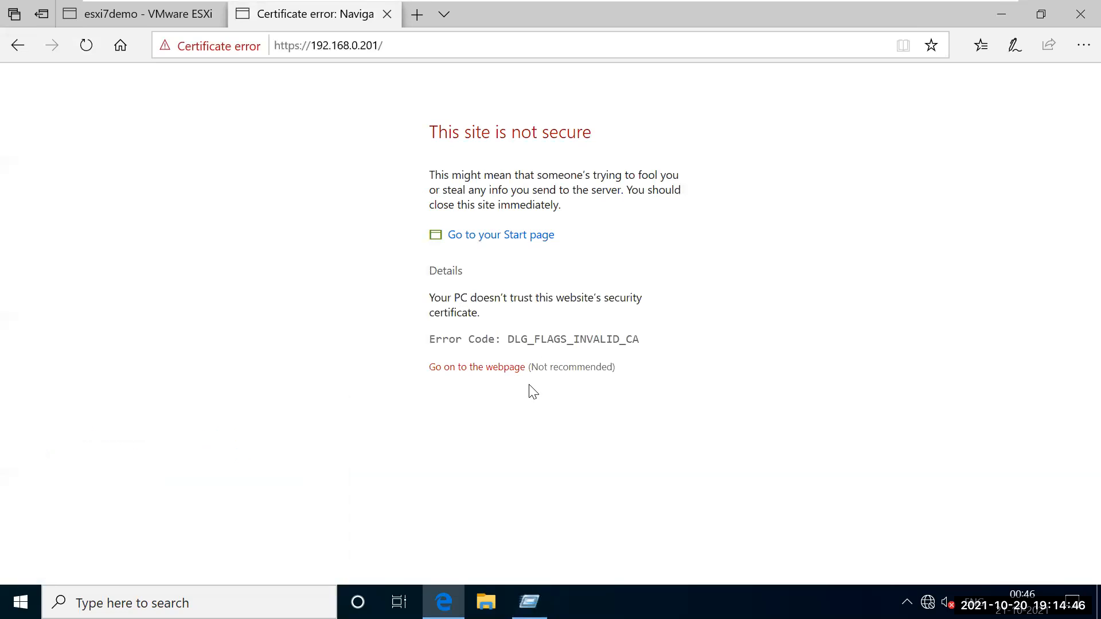
{"action": "left_click", "coordinate": [497, 370]}
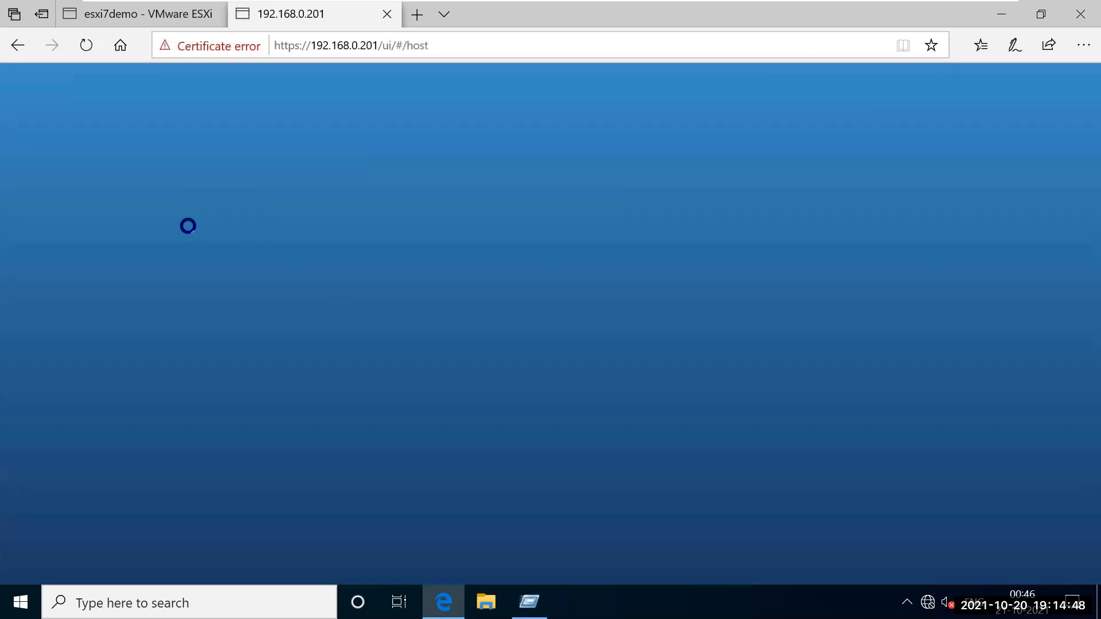
Log in to the 192.168.0.201 host client with the user name and password
{"action": "left_click", "coordinate": [195, 317]}
{"action": "left_click", "coordinate": [165, 344]}
{"action": "left_click", "coordinate": [245, 392]}
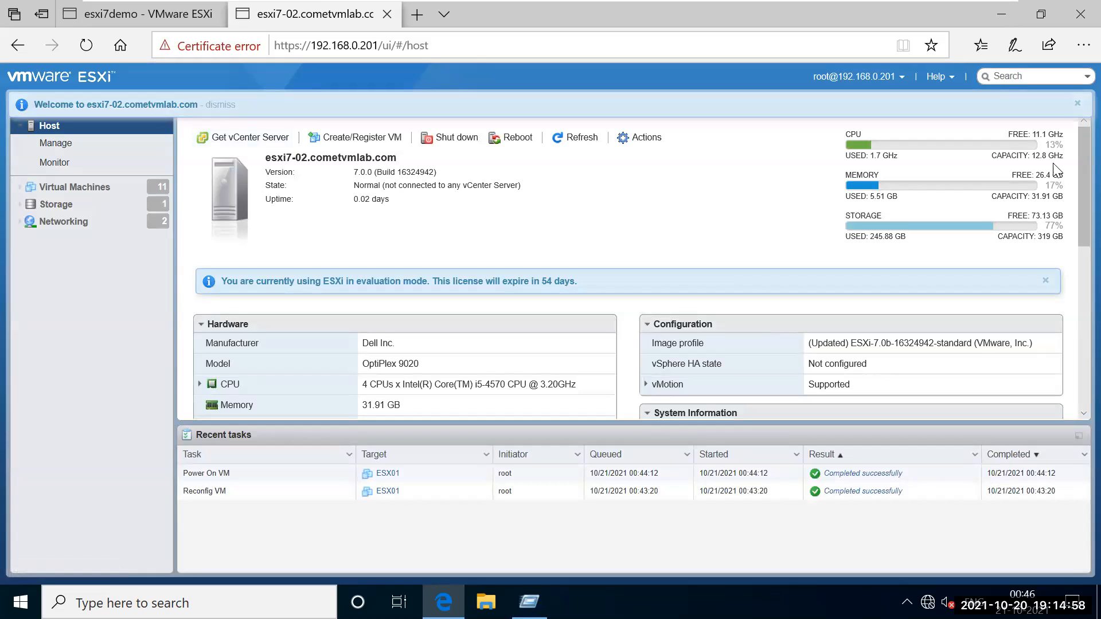
Check the CPU, memory and storage capacities of the 192.168.0.201 host
{"action": "left_click_drag", "start_coordinate": [1032, 156], "coordinate": [1045, 155]}
{"action": "left_click_drag", "start_coordinate": [1031, 196], "coordinate": [1058, 197]}
{"action": "left_click_drag", "start_coordinate": [1038, 237], "coordinate": [1059, 237]}
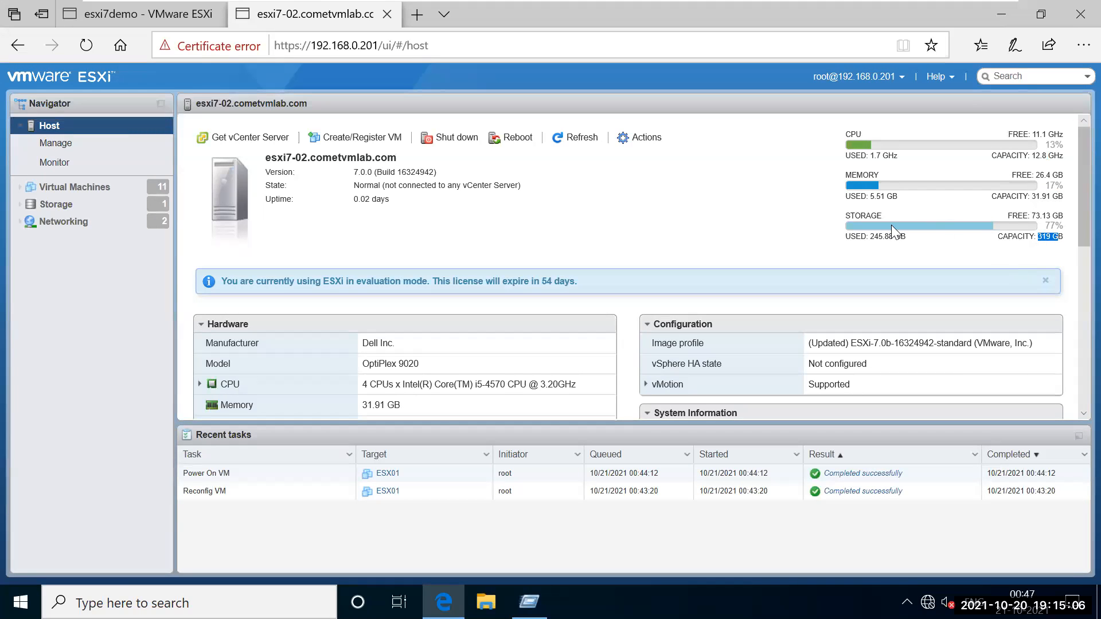
Review the 192.168.0.201 host's port groups and virtual switches, along with its virtual machines and datastores
{"action": "left_click", "coordinate": [60, 223]}
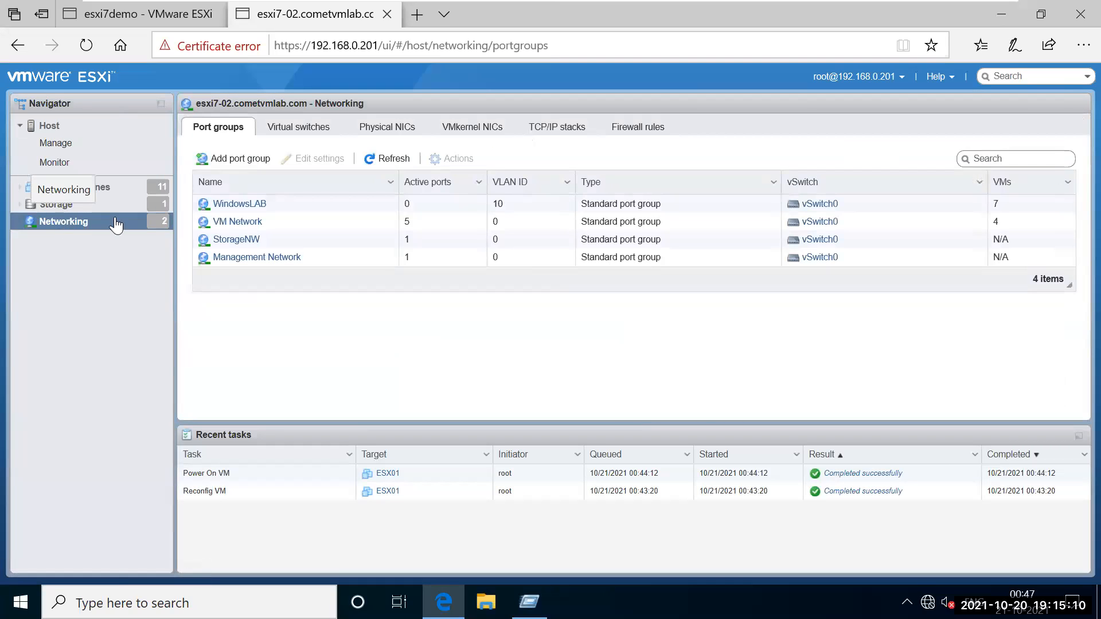
{"action": "left_click", "coordinate": [303, 128]}
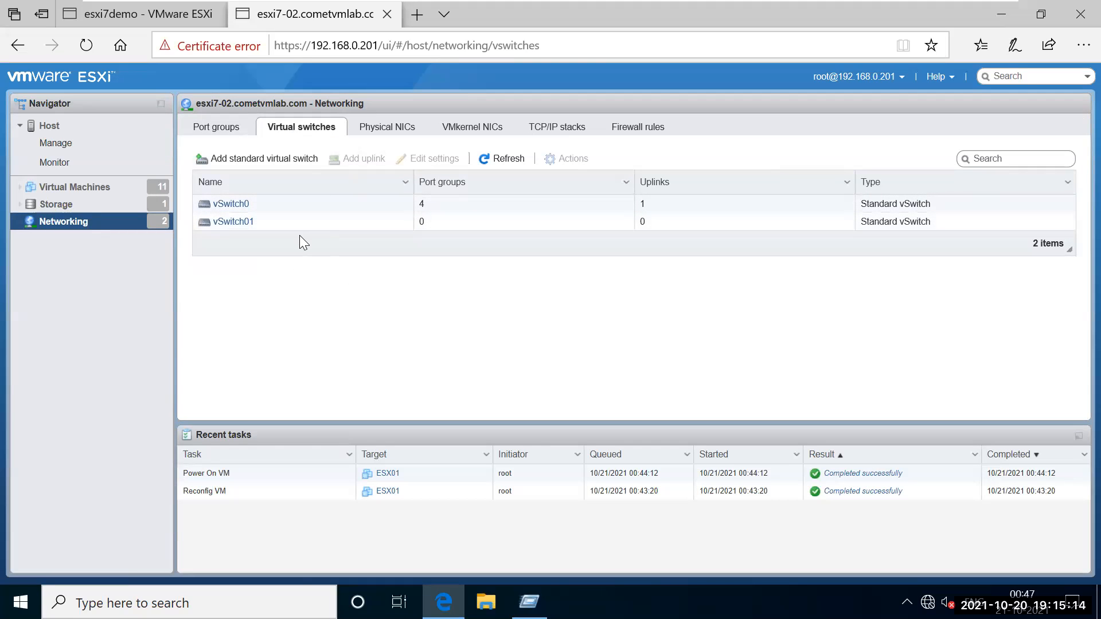
{"action": "left_click", "coordinate": [225, 130]}
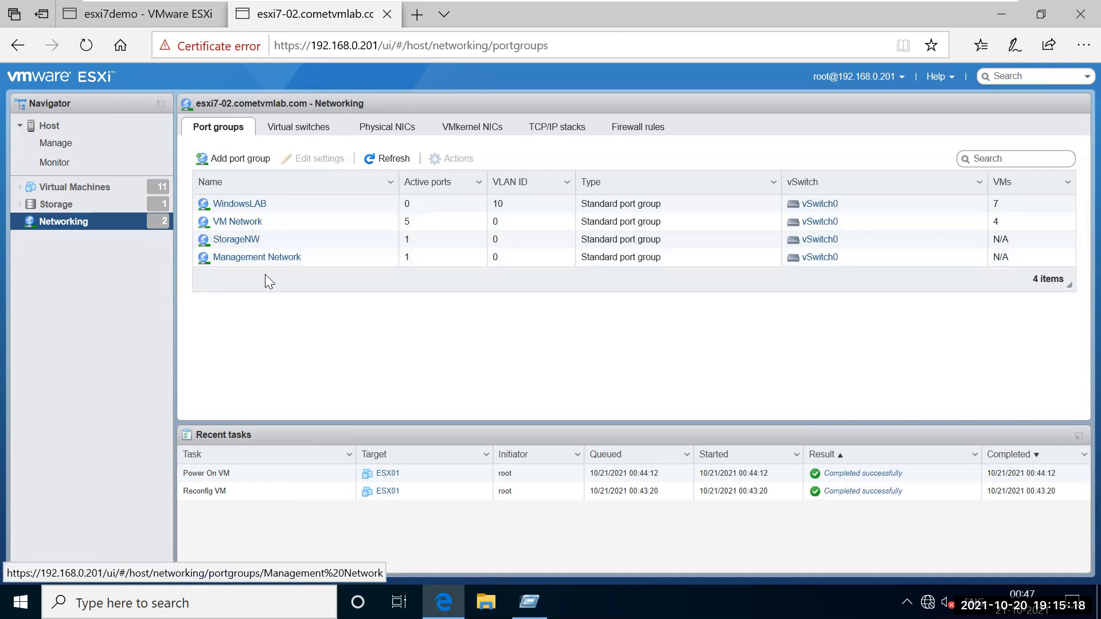
{"action": "left_click", "coordinate": [73, 195]}
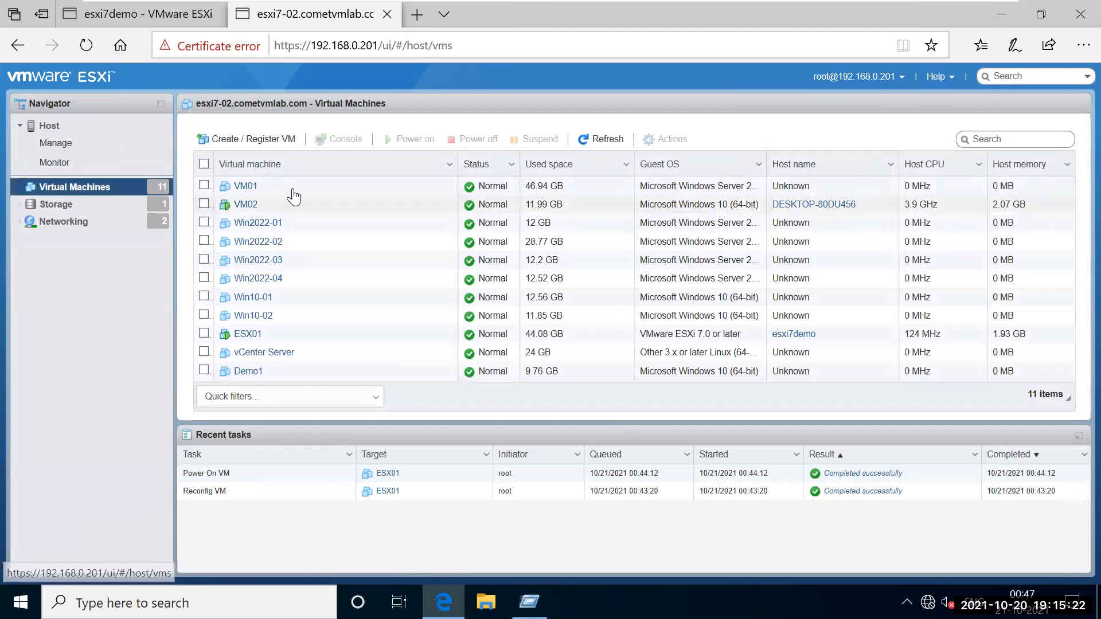
{"action": "left_click", "coordinate": [56, 205]}
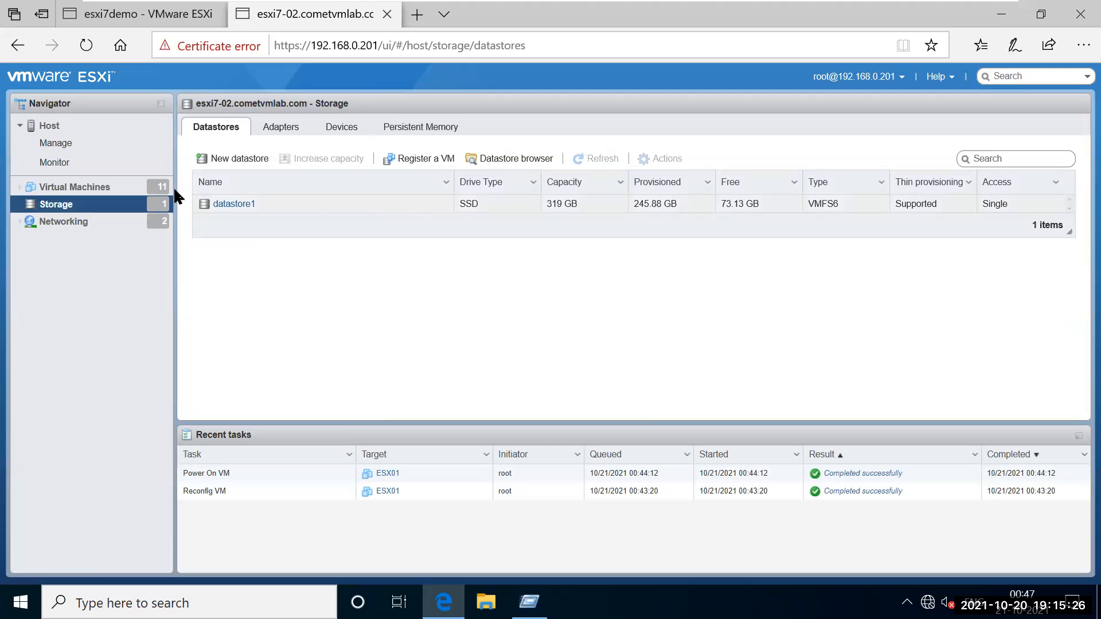
Delete the Demo1 virtual machine from the host
{"action": "left_click", "coordinate": [105, 194]}
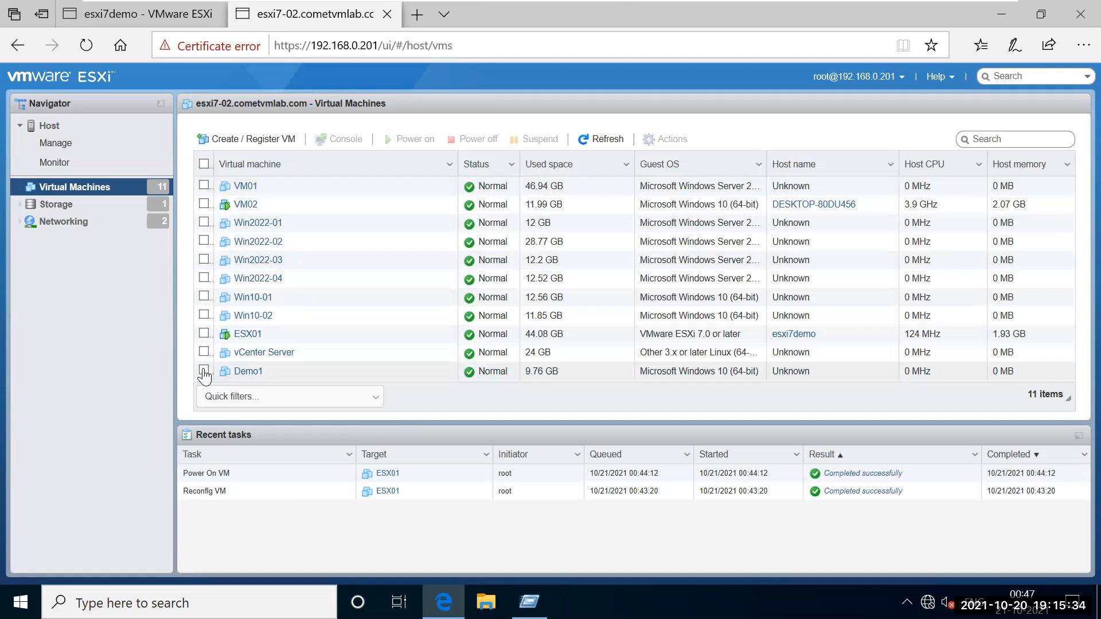
{"action": "left_click", "coordinate": [298, 371]}
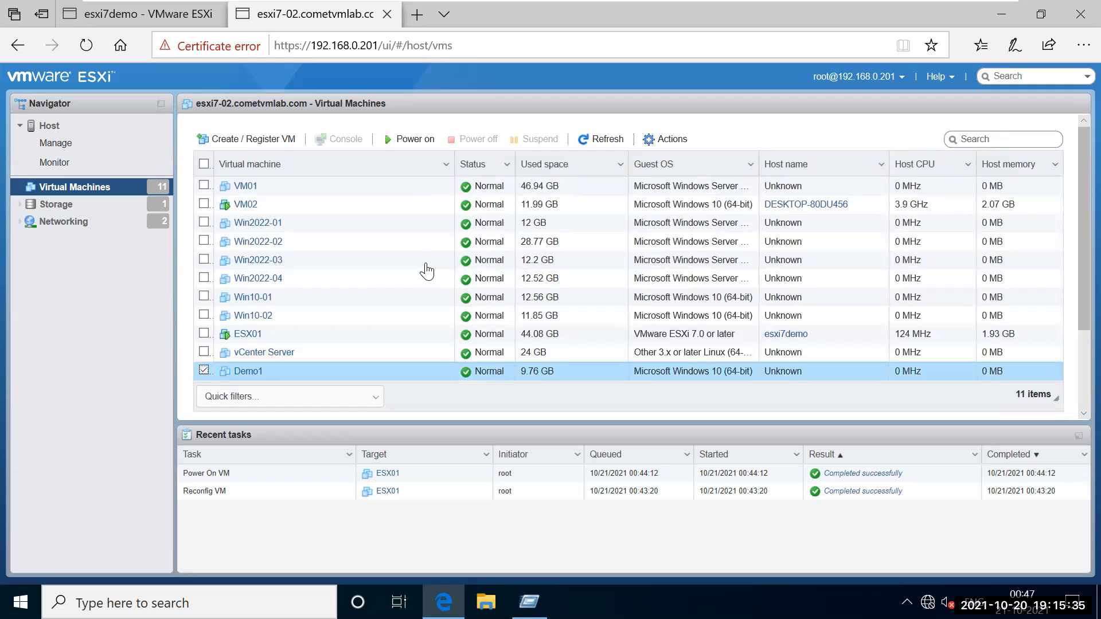
{"action": "left_click", "coordinate": [671, 138]}
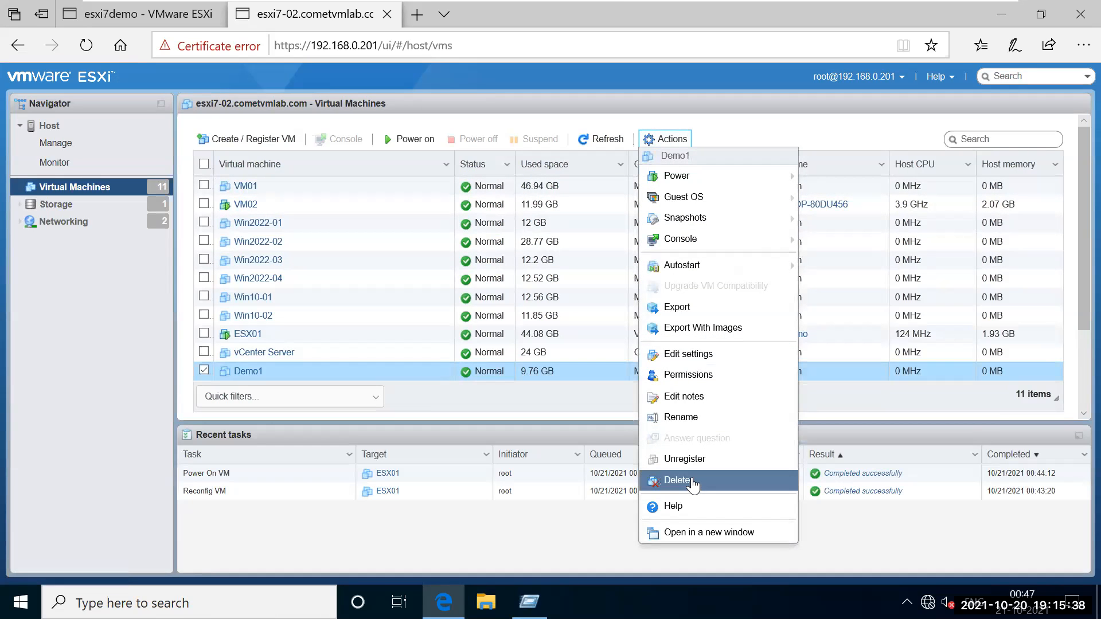
{"action": "left_click", "coordinate": [706, 481]}
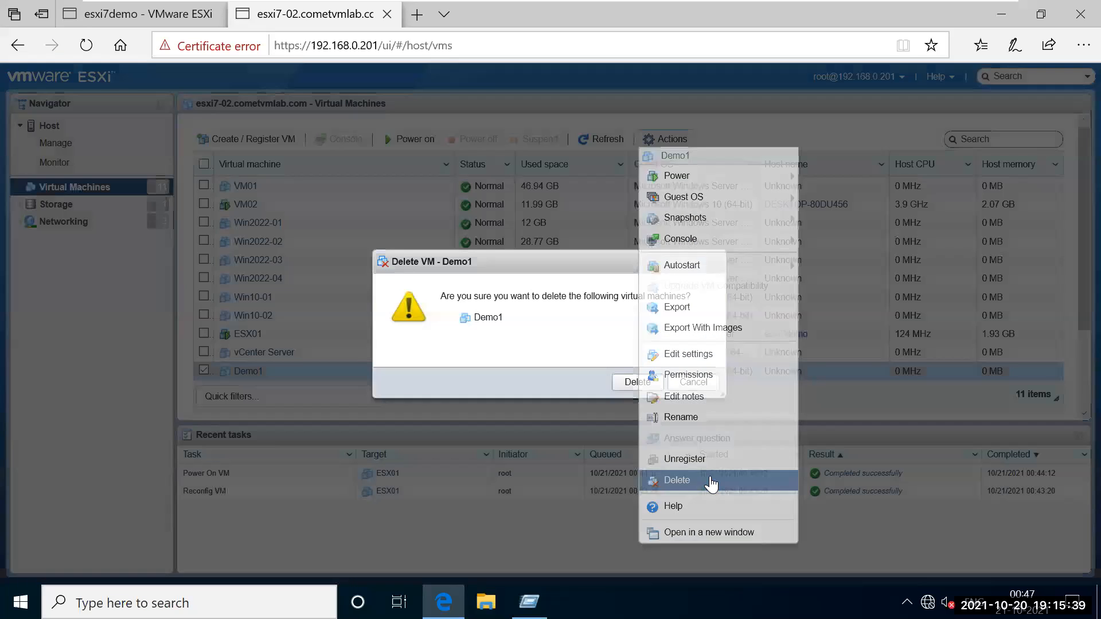
{"action": "left_click", "coordinate": [625, 383]}
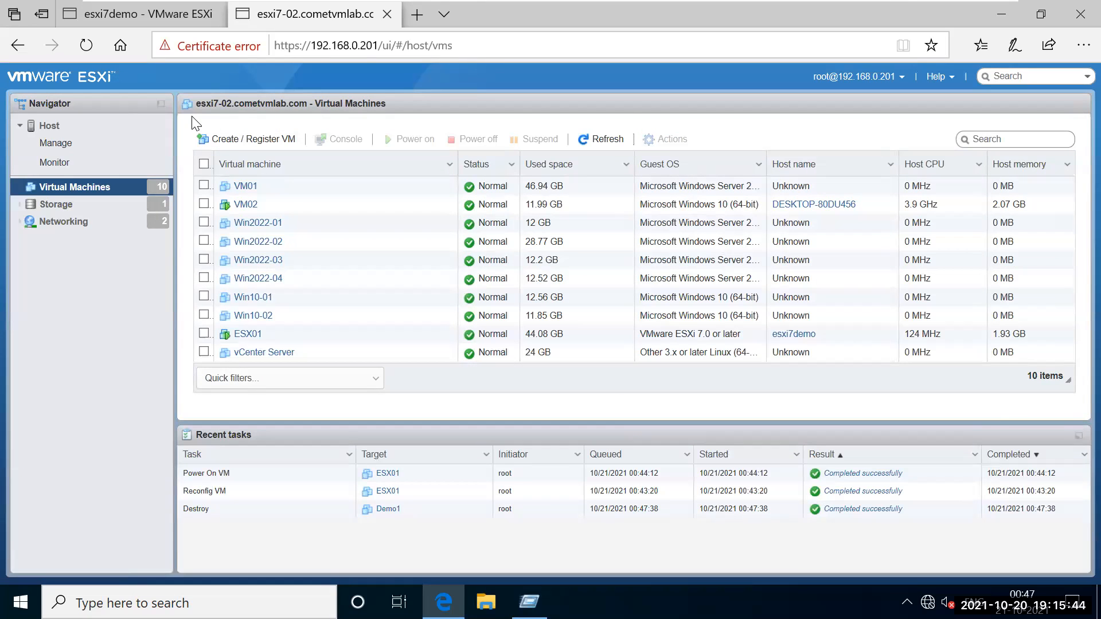
Start creating a new virtual machine and name it DemoVM01
{"action": "left_click", "coordinate": [237, 142]}
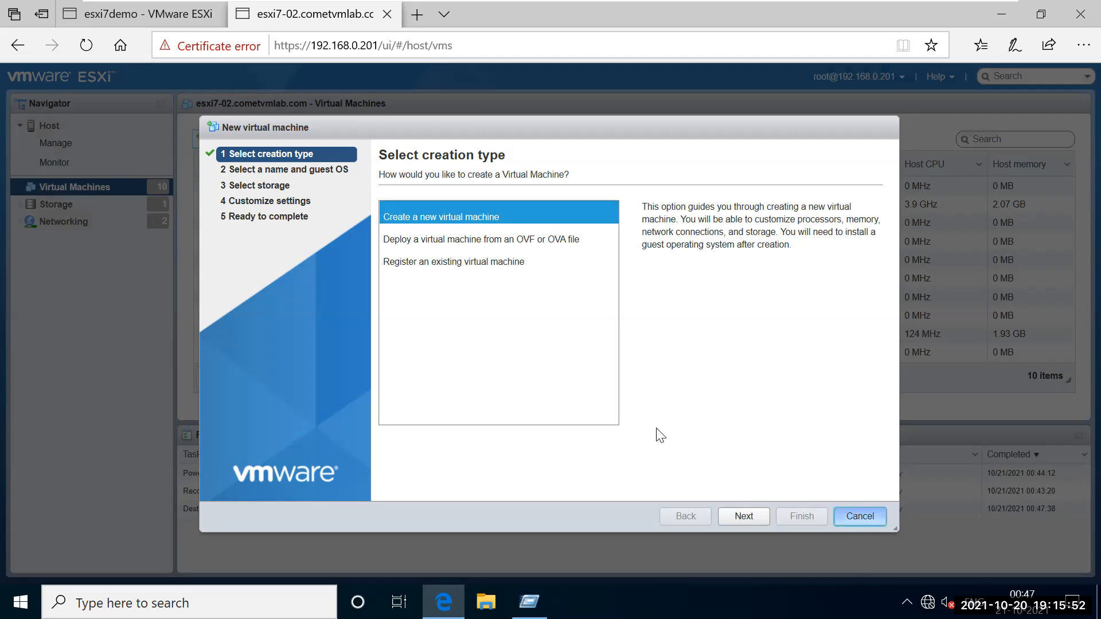
{"action": "key", "text": "Escape"}
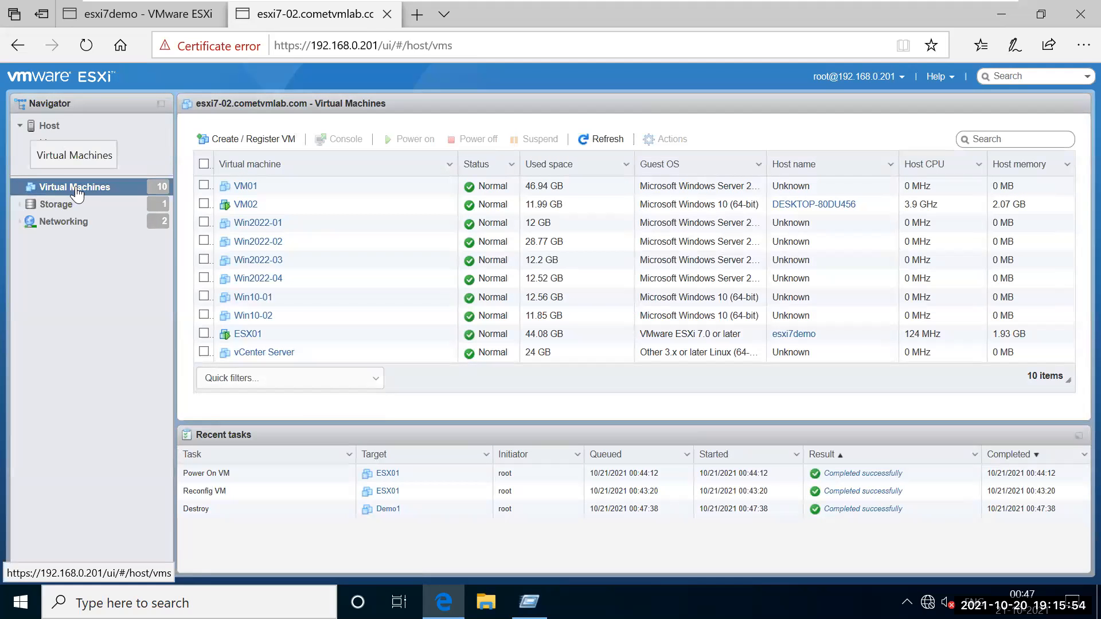
{"action": "left_click", "coordinate": [251, 142]}
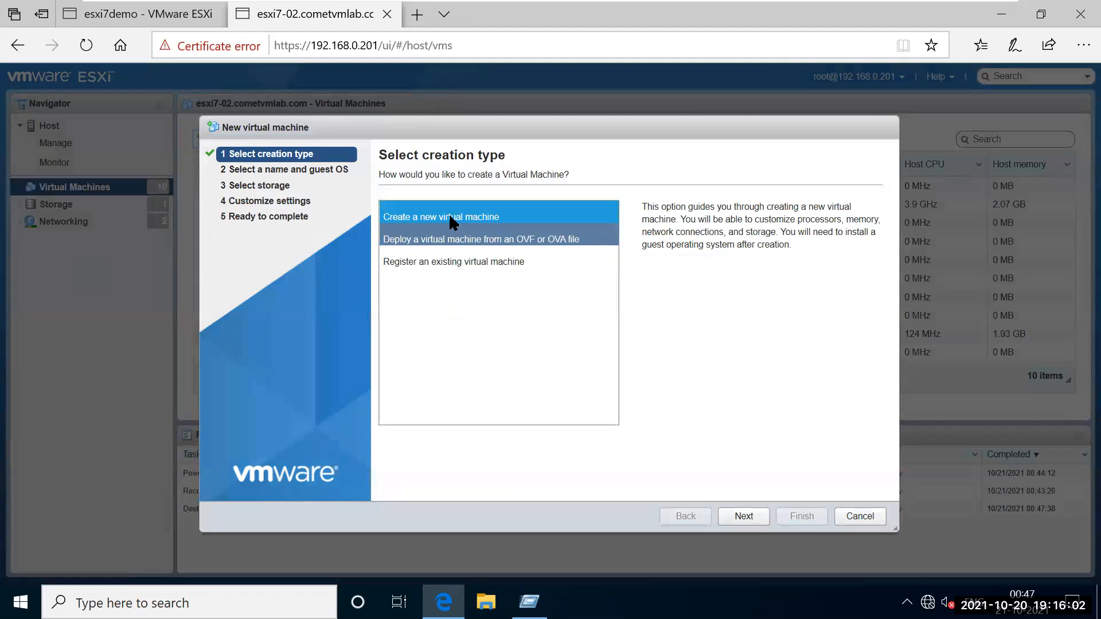
{"action": "left_click", "coordinate": [433, 217]}
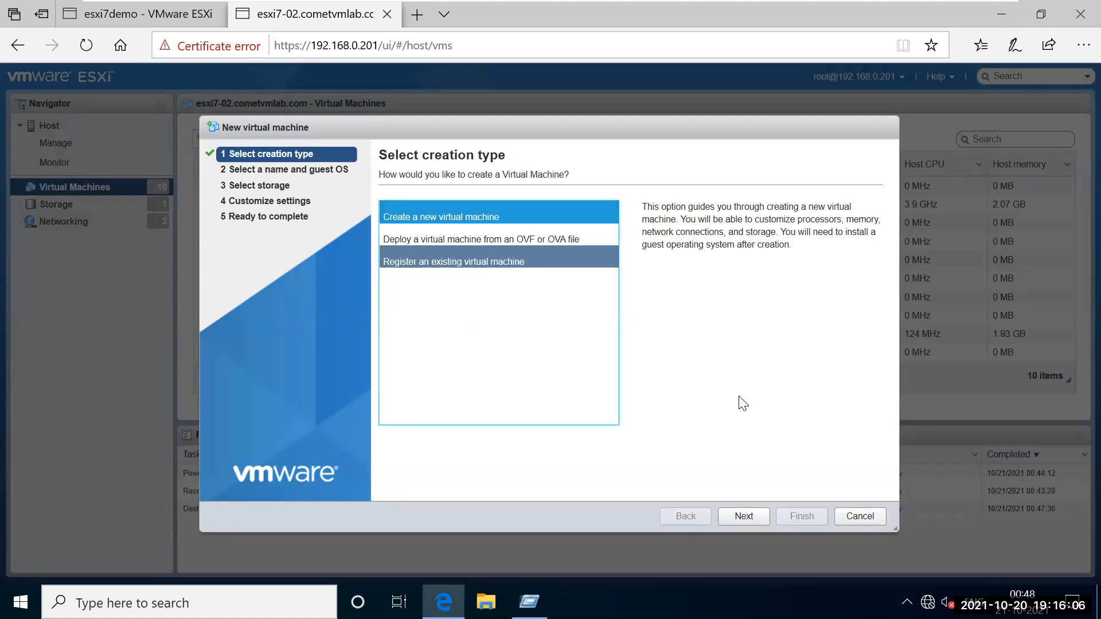
{"action": "left_click", "coordinate": [758, 518]}
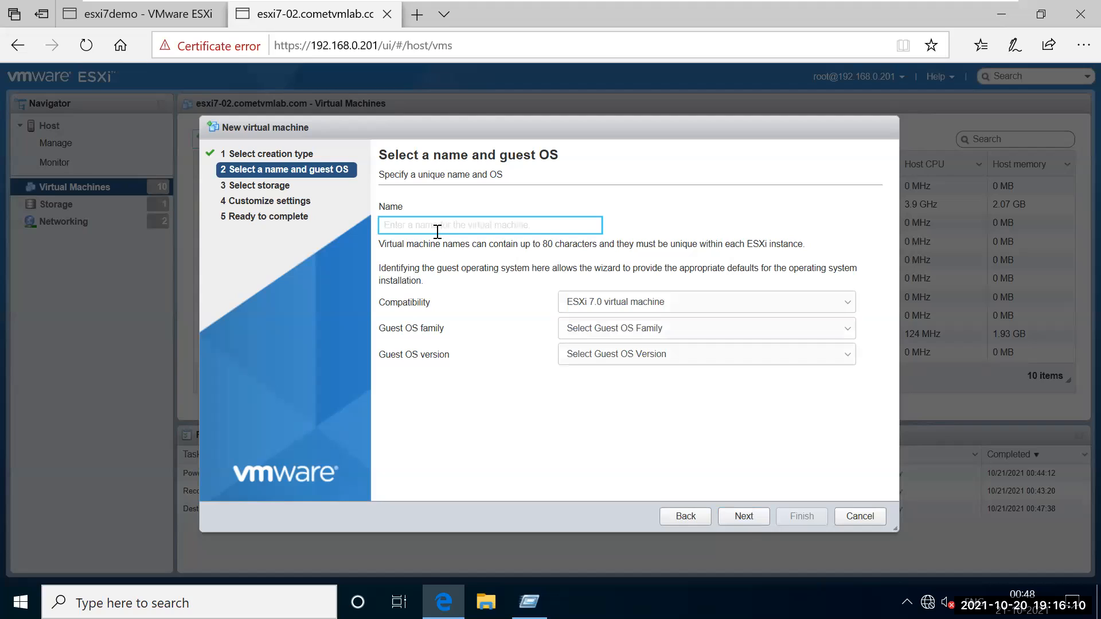
{"action": "type", "text": "D"}
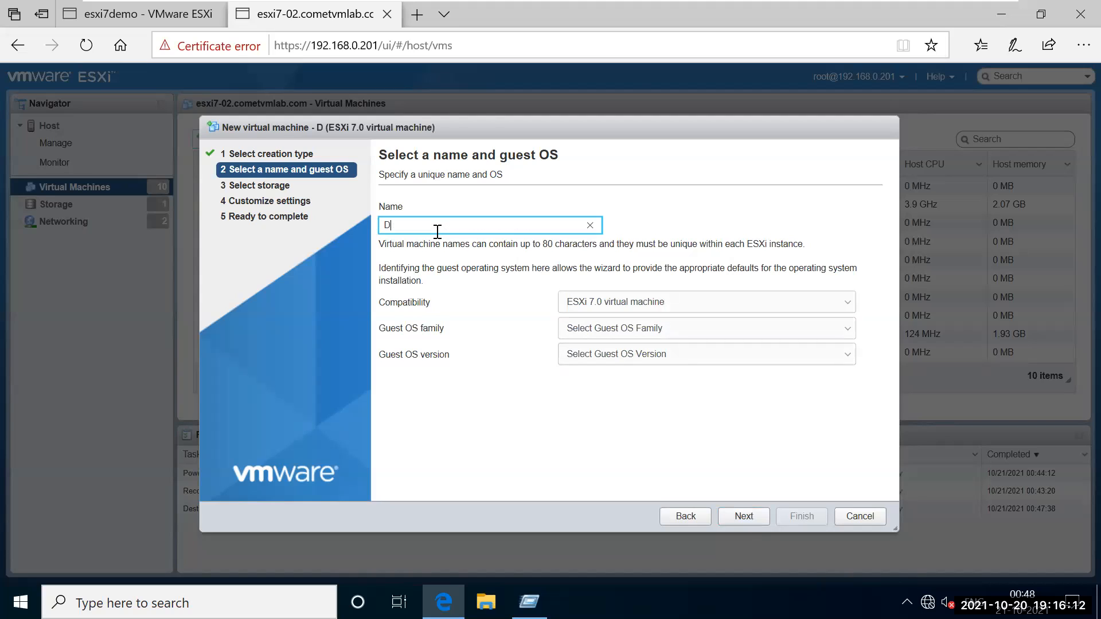
{"action": "type", "text": "em"}
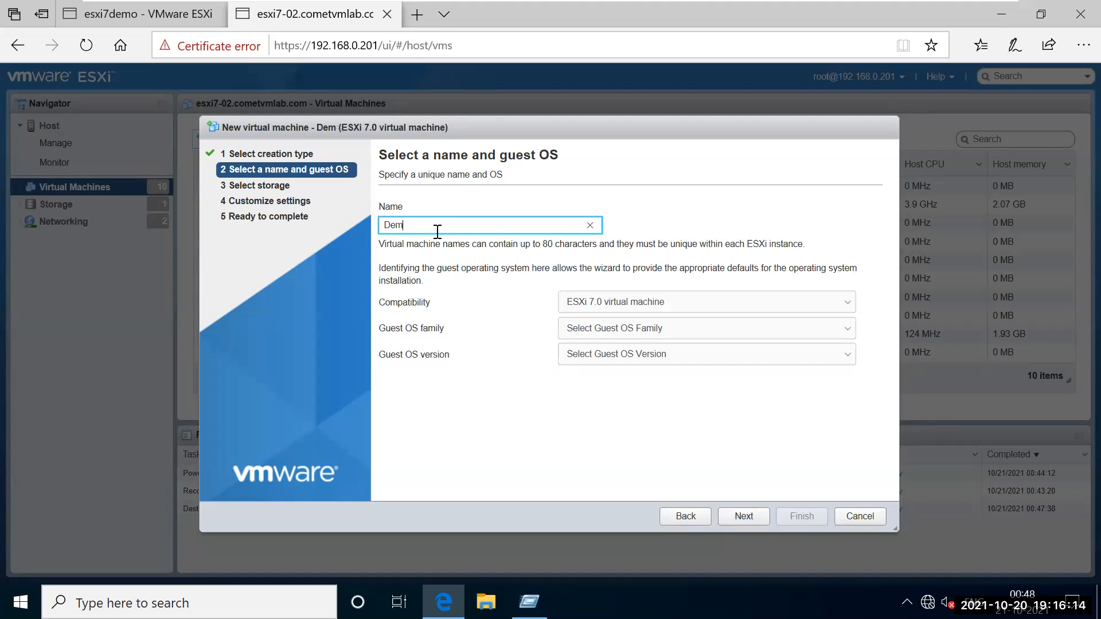
{"action": "type", "text": "oVM01"}
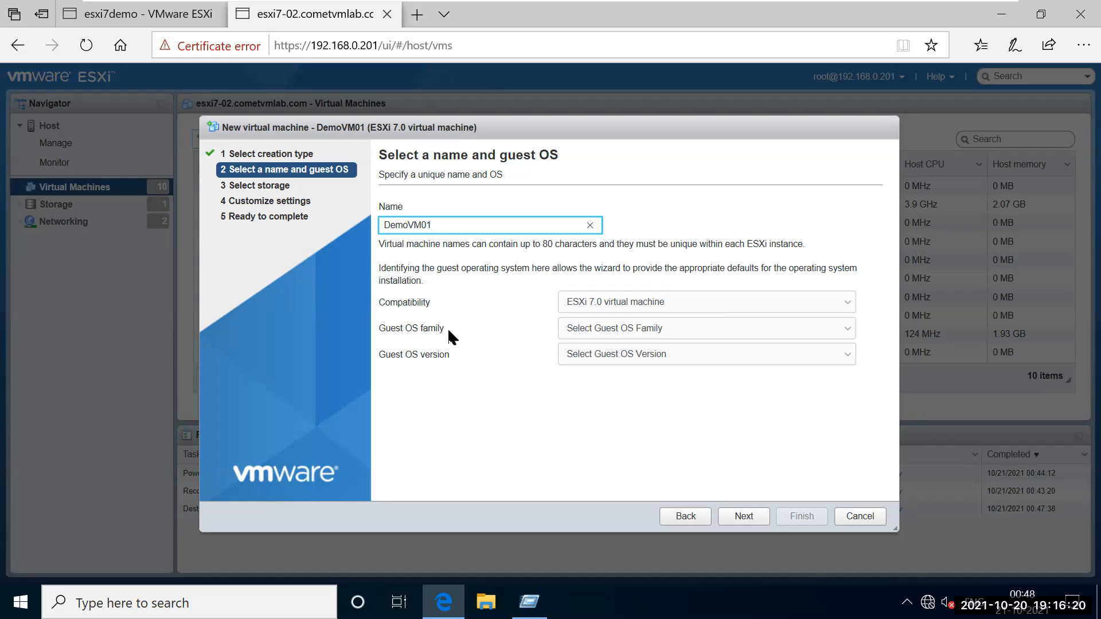
Keep ESXi 7.0 virtual machine as the compatibility and set the guest OS family to Windows
{"action": "left_click", "coordinate": [657, 310]}
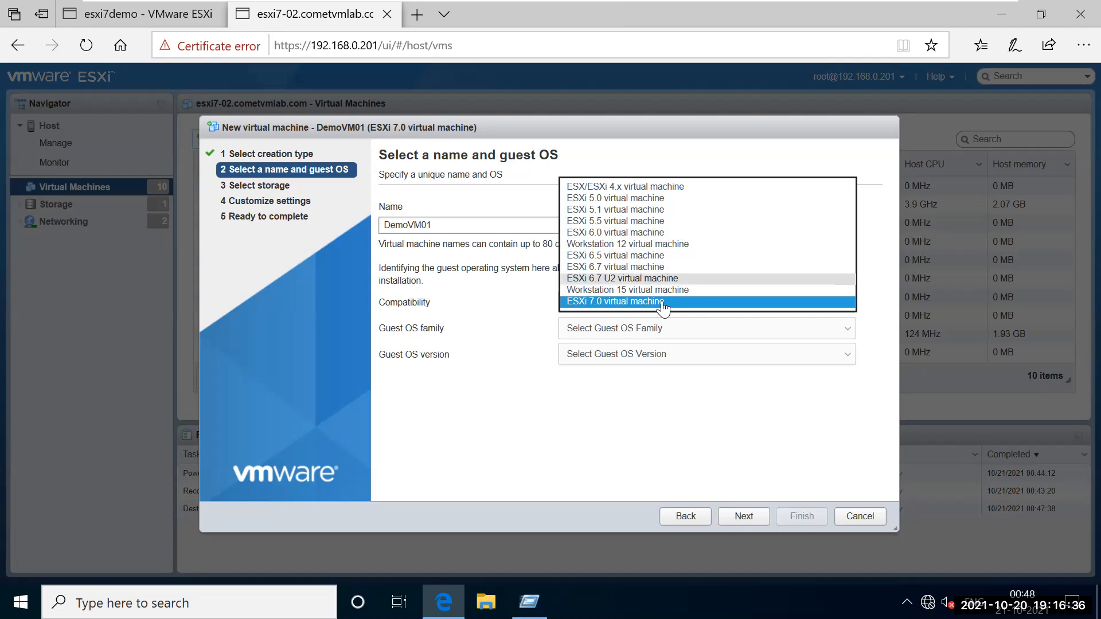
{"action": "left_click", "coordinate": [664, 304]}
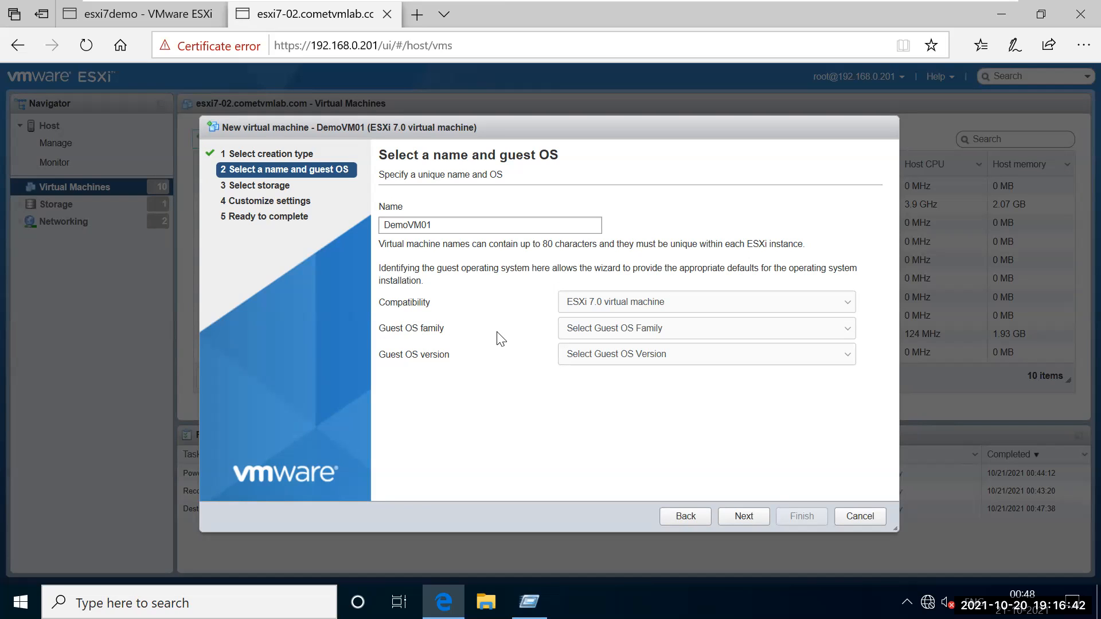
{"action": "left_click", "coordinate": [710, 337]}
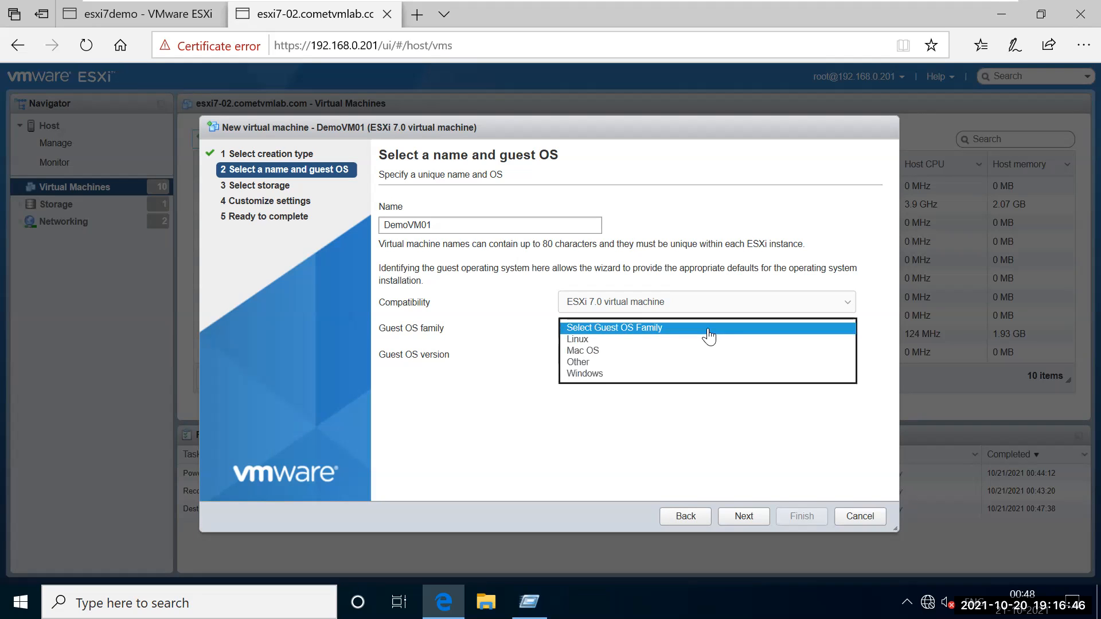
{"action": "left_click", "coordinate": [604, 376]}
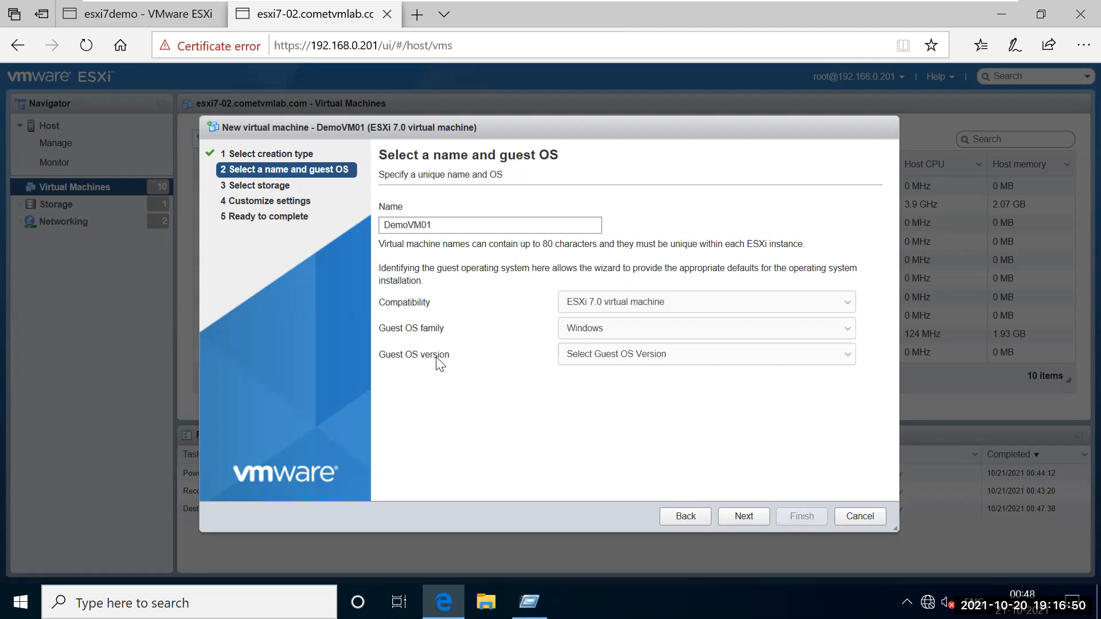
Try Microsoft Windows 10 (32-bit) and Microsoft Windows Server 2003 (32-bit) as the guest OS version
{"action": "left_click", "coordinate": [738, 362]}
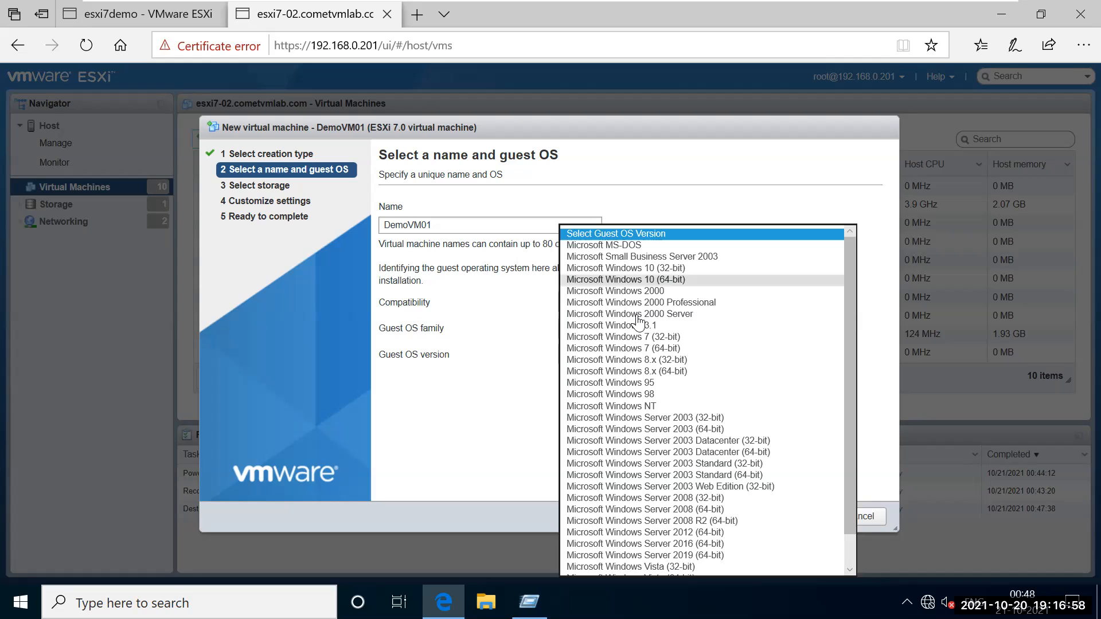
{"action": "left_click", "coordinate": [665, 269]}
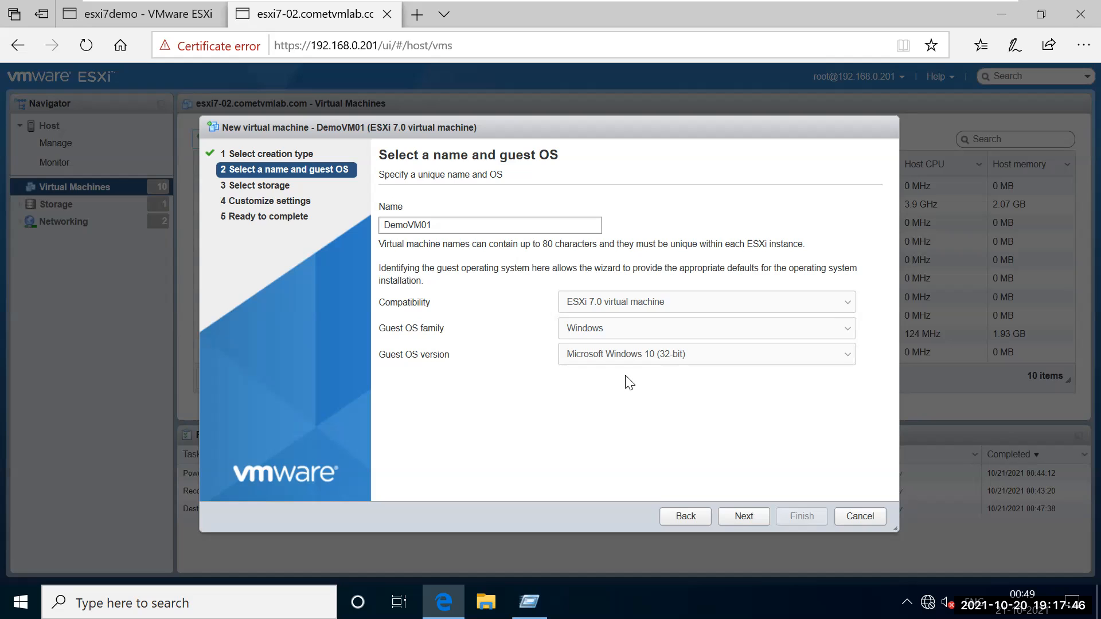
{"action": "left_click", "coordinate": [659, 360]}
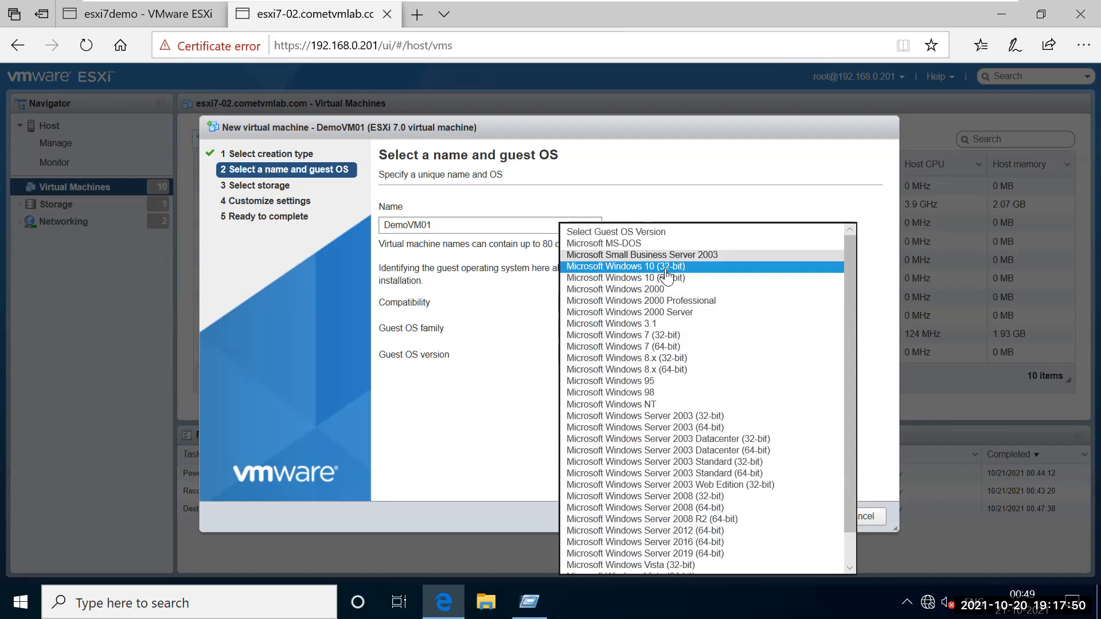
{"action": "left_click", "coordinate": [677, 418]}
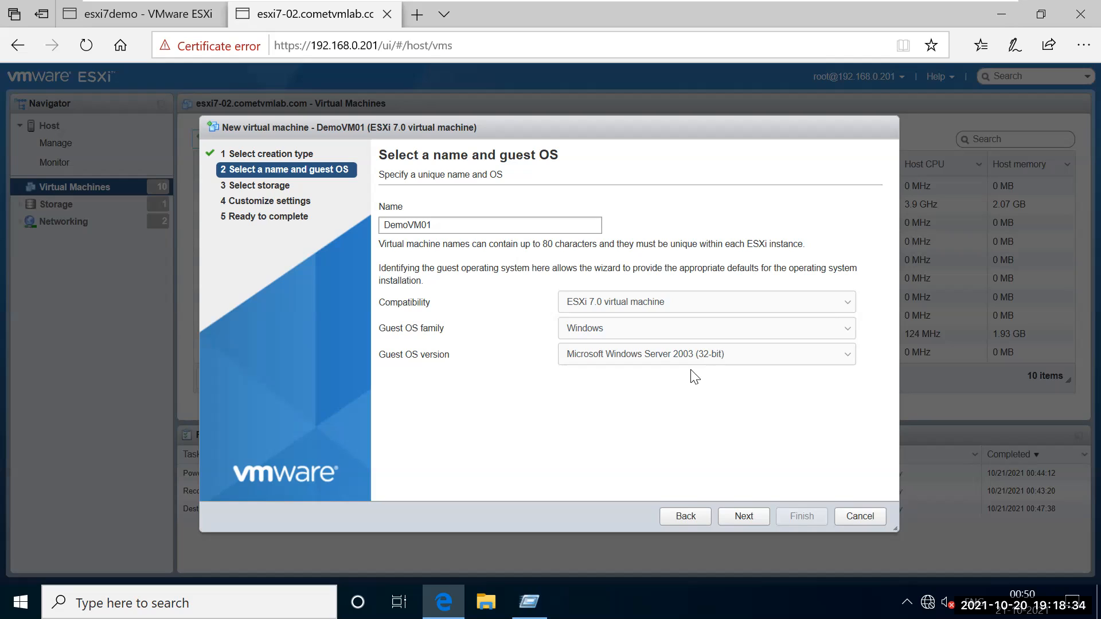
Set the guest OS version to Microsoft Windows 10 (64-bit) and accept datastore1 as the virtual machine's storage
{"action": "left_click", "coordinate": [723, 367]}
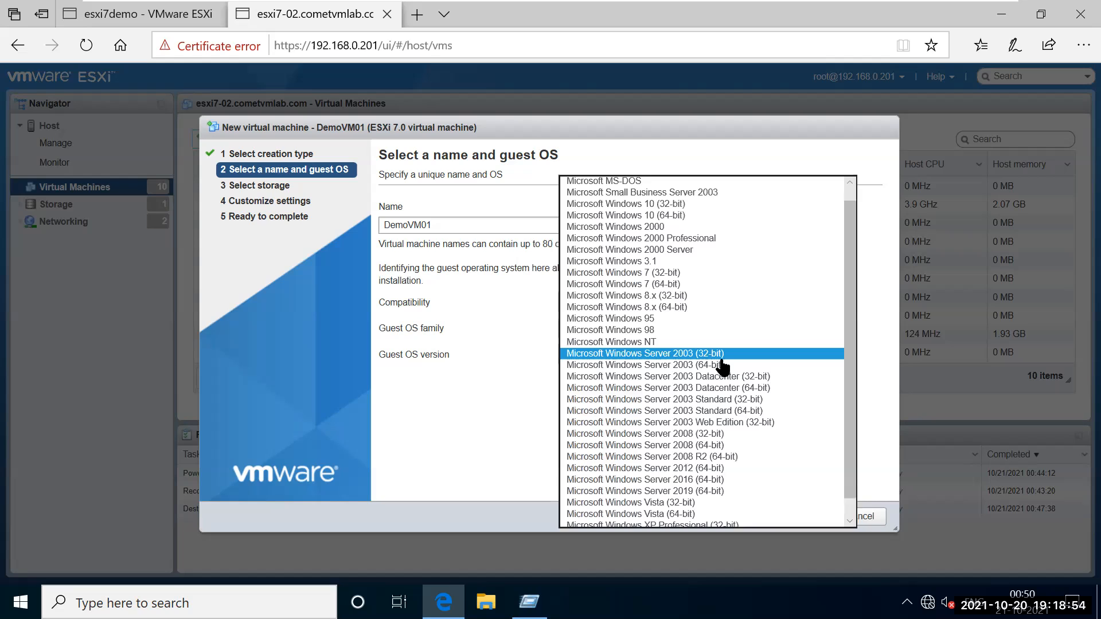
{"action": "left_click", "coordinate": [710, 216]}
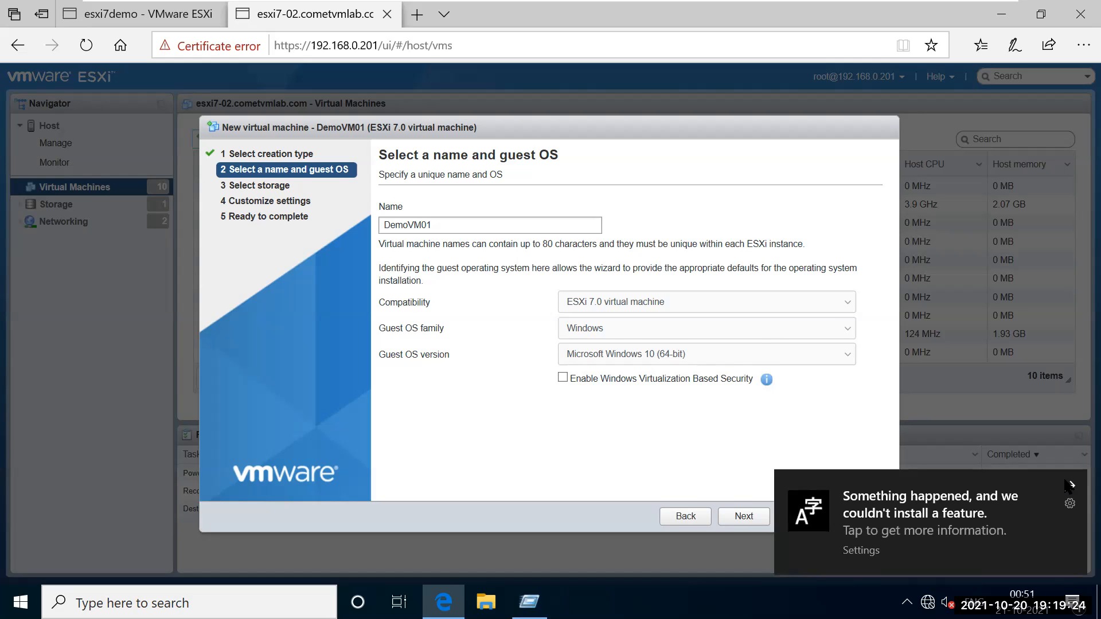
{"action": "left_click", "coordinate": [1071, 486]}
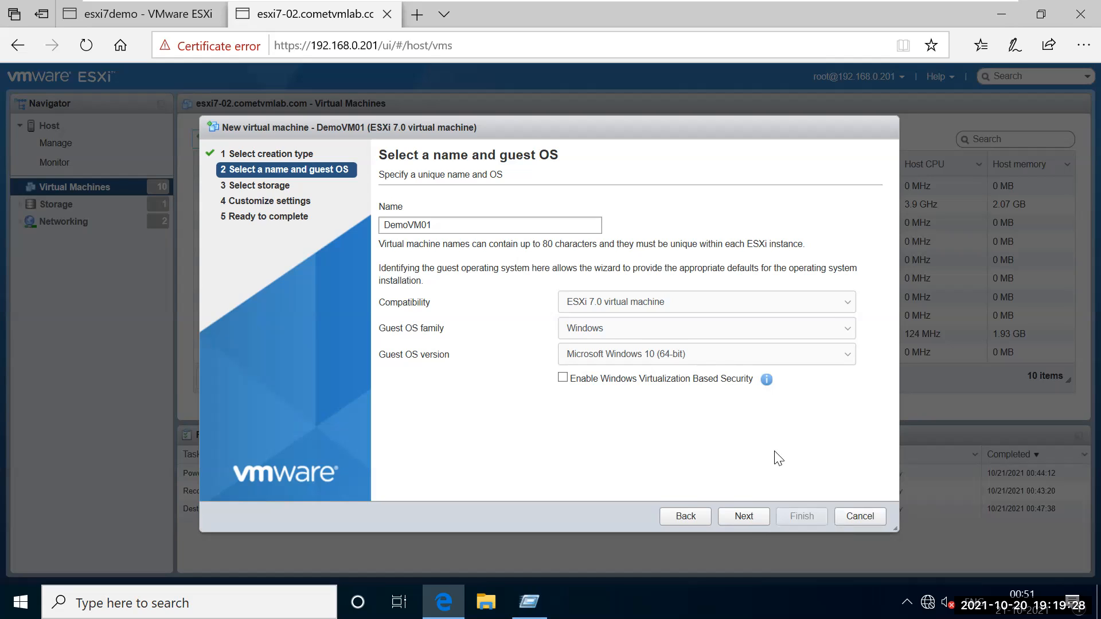
{"action": "left_click", "coordinate": [756, 526]}
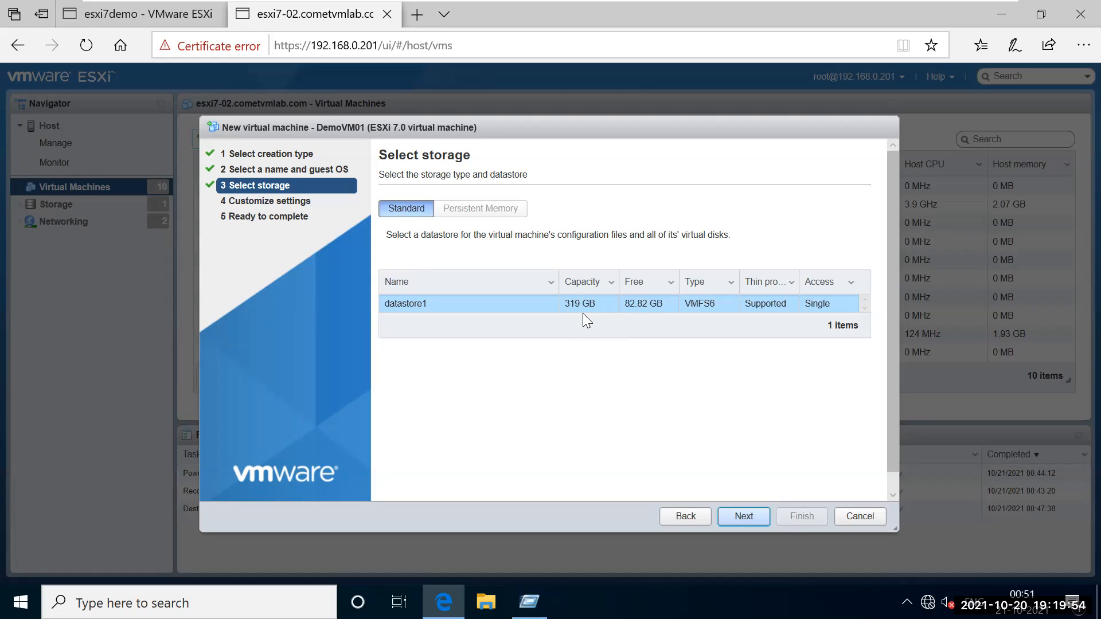
{"action": "left_click", "coordinate": [745, 519]}
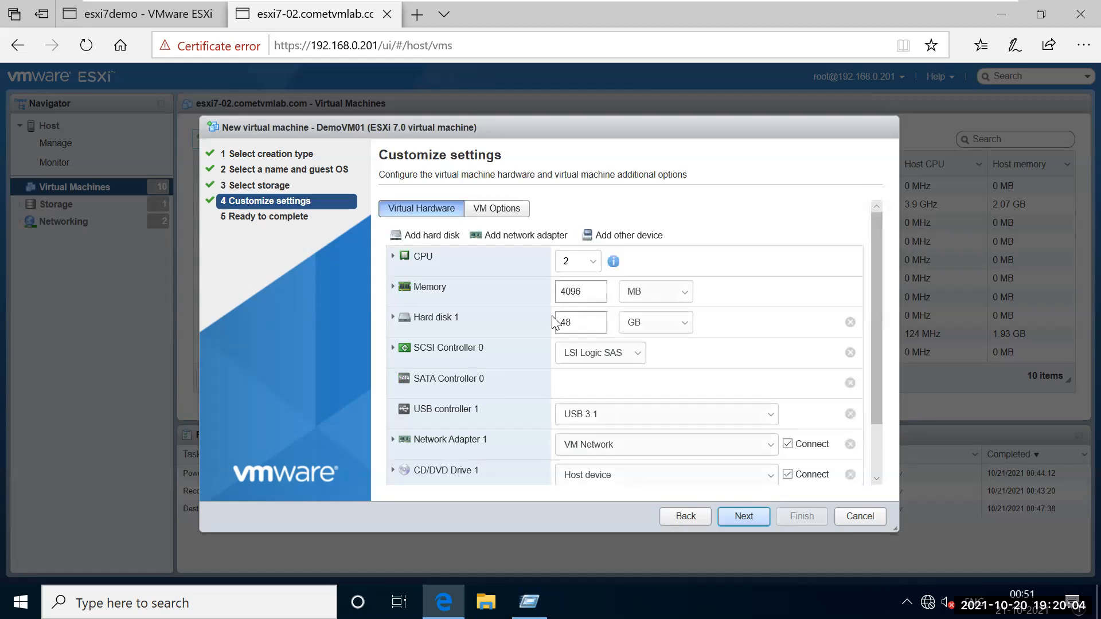
Set DemoVM01's CPU count to 1 and review its cores per socket, CPU hot plug and shares options
{"action": "left_click", "coordinate": [593, 264]}
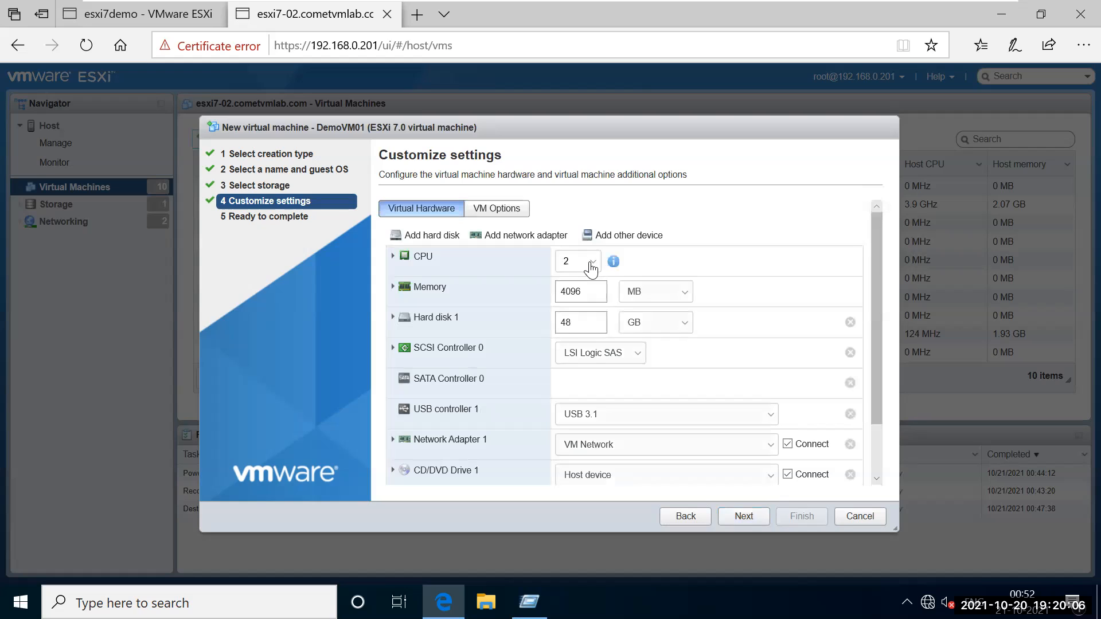
{"action": "left_click", "coordinate": [591, 265]}
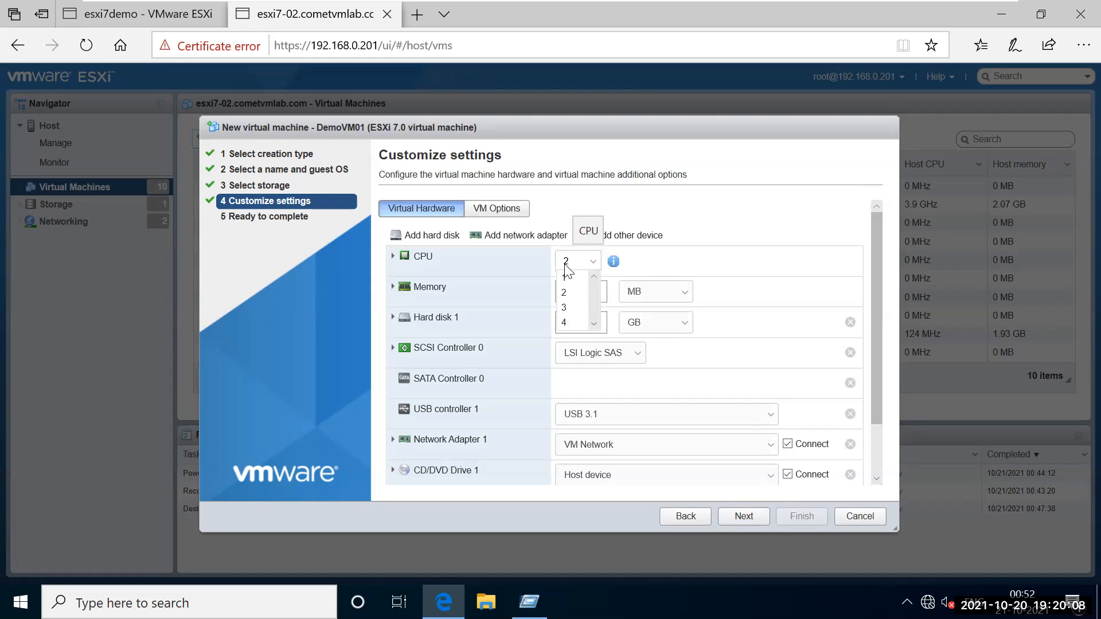
{"action": "left_click", "coordinate": [390, 259]}
{"action": "left_click", "coordinate": [390, 257]}
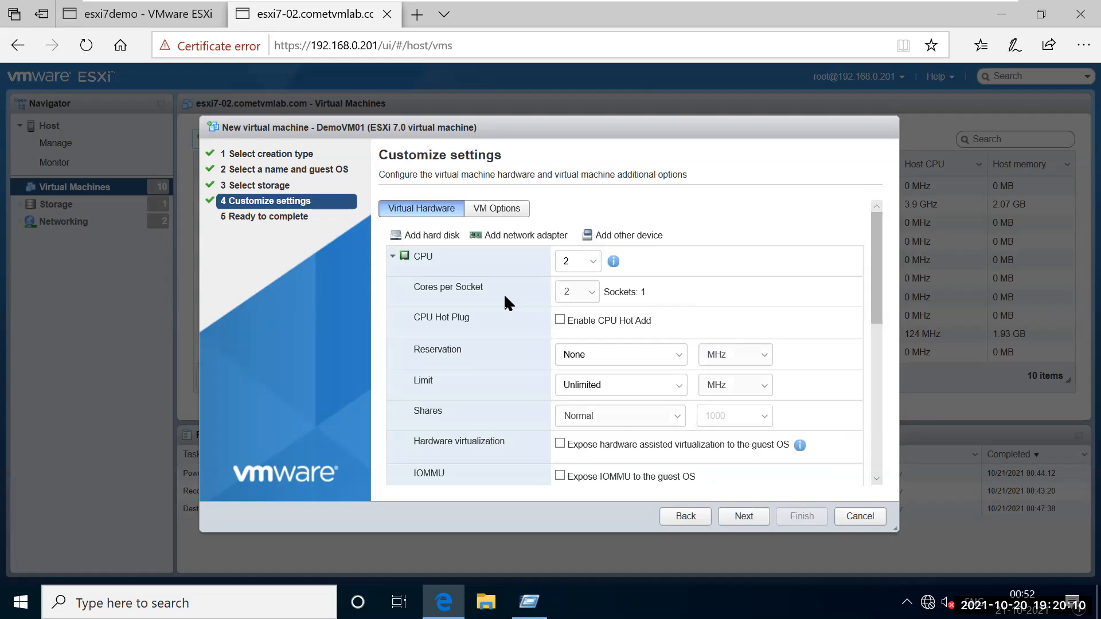
{"action": "left_click_drag", "start_coordinate": [411, 286], "coordinate": [500, 280]}
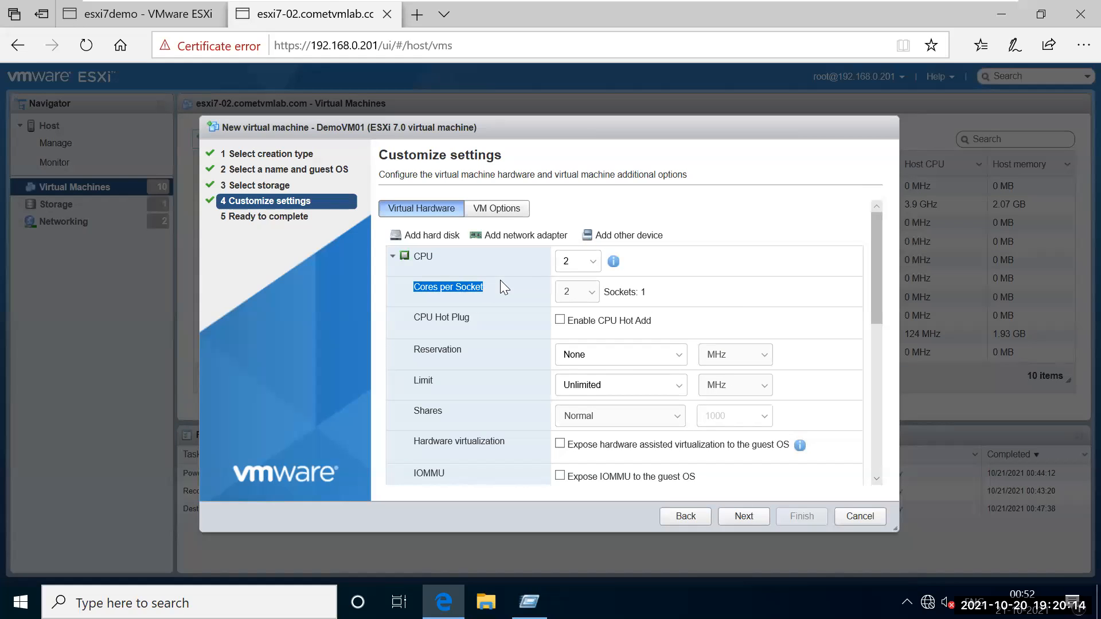
{"action": "left_click", "coordinate": [592, 264]}
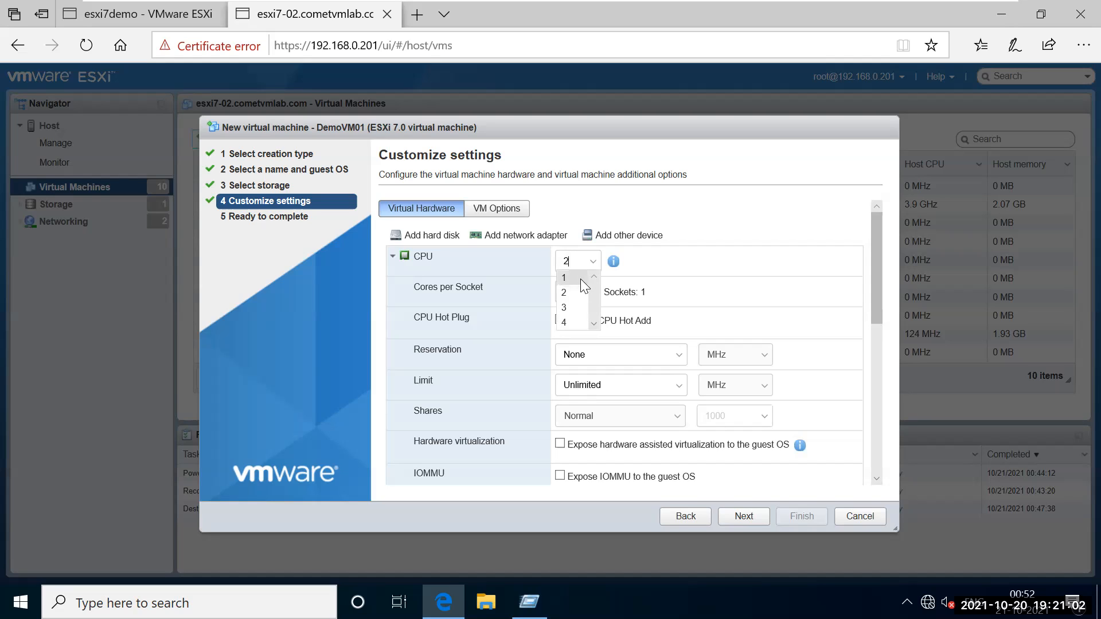
{"action": "double_click", "coordinate": [560, 261]}
{"action": "type", "text": "1"}
{"action": "left_click", "coordinate": [721, 240]}
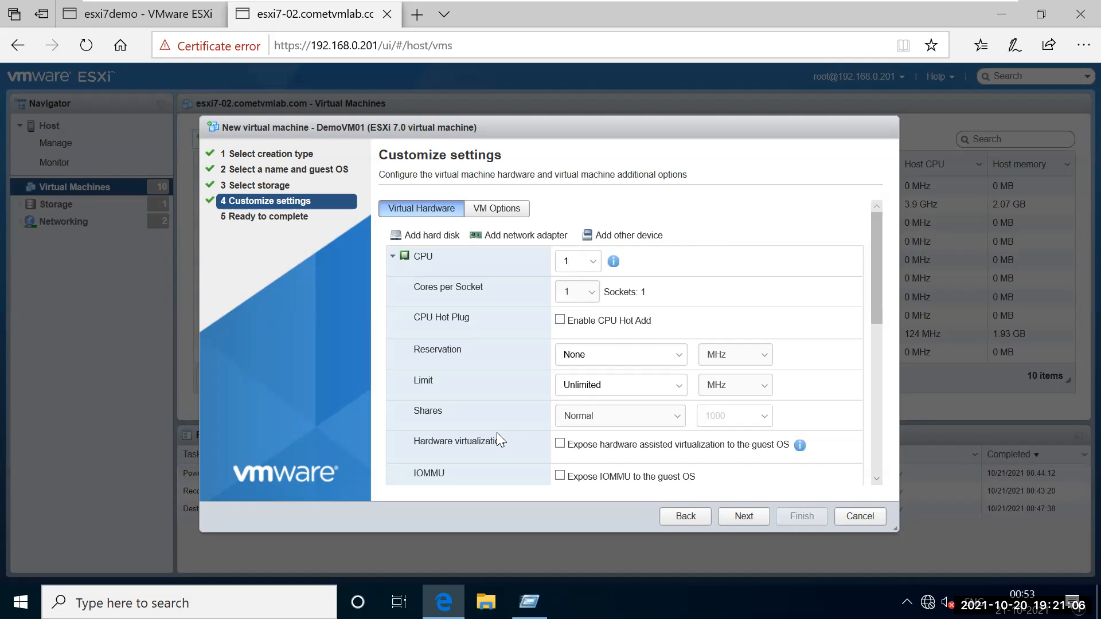
{"action": "left_click_drag", "start_coordinate": [419, 315], "coordinate": [469, 315]}
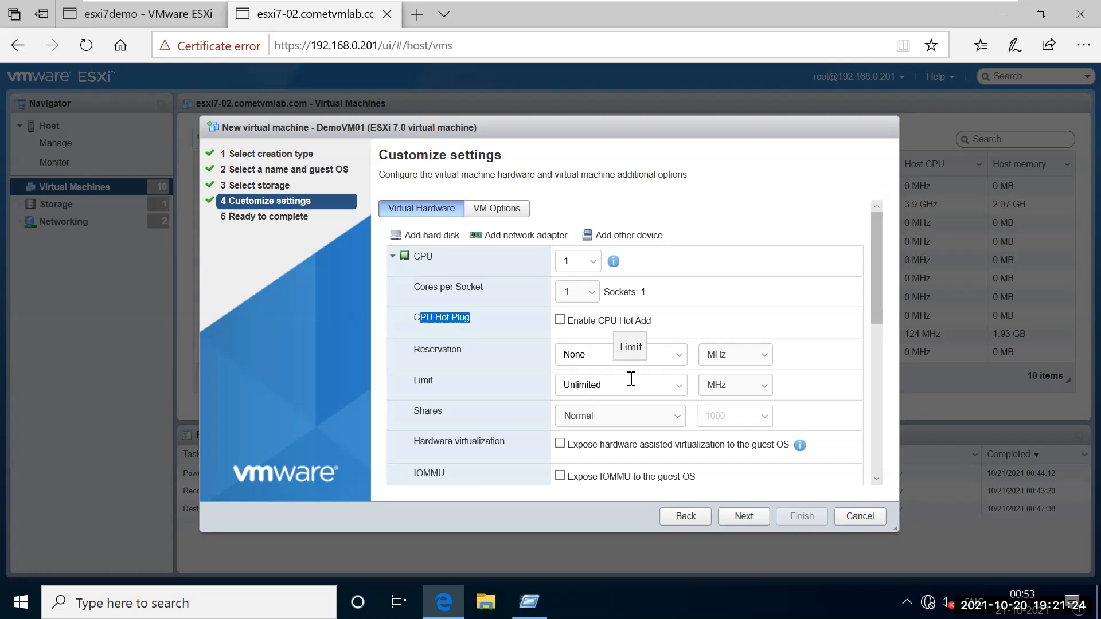
{"action": "left_click", "coordinate": [642, 421]}
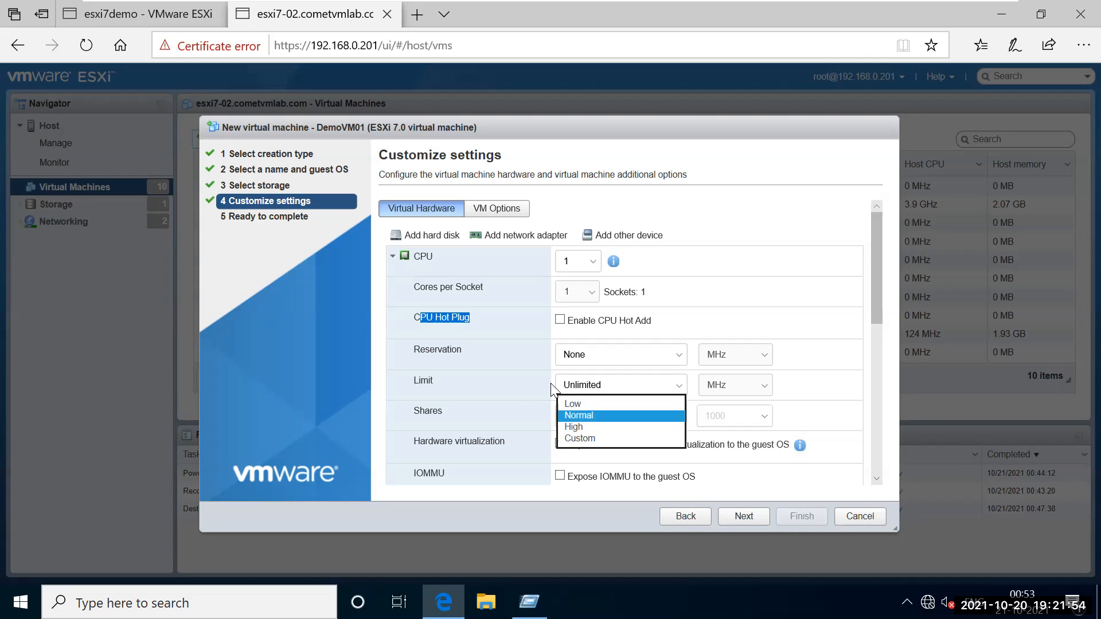
{"action": "left_click", "coordinate": [392, 256]}
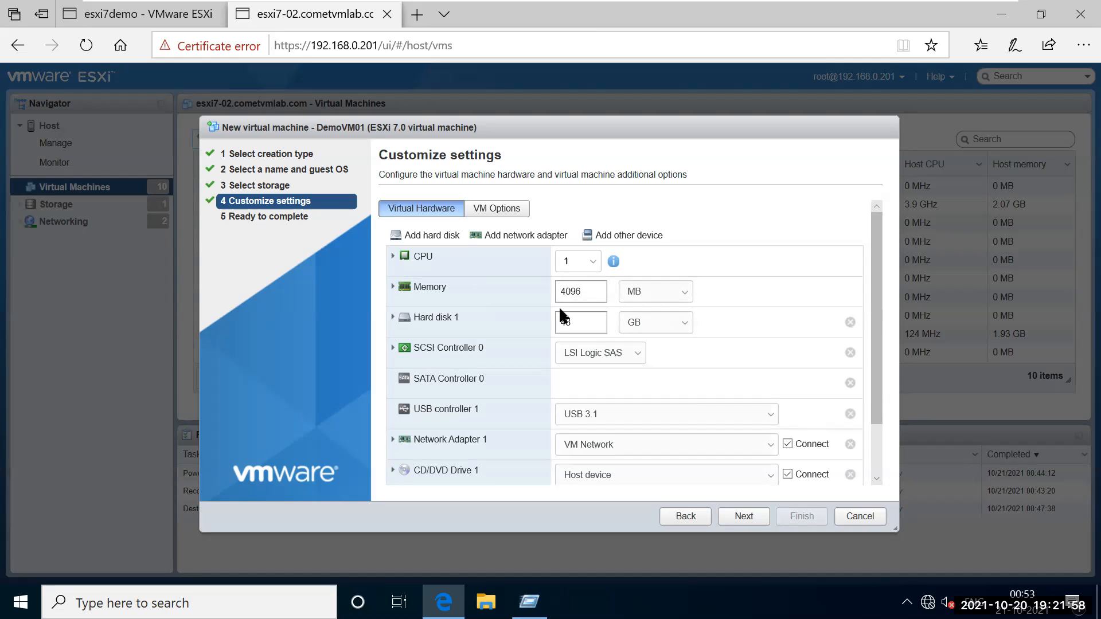
Set DemoVM01's memory to 2048 MB and expand the detailed settings of Hard disk 1
{"action": "double_click", "coordinate": [589, 291]}
{"action": "type", "text": "2048"}
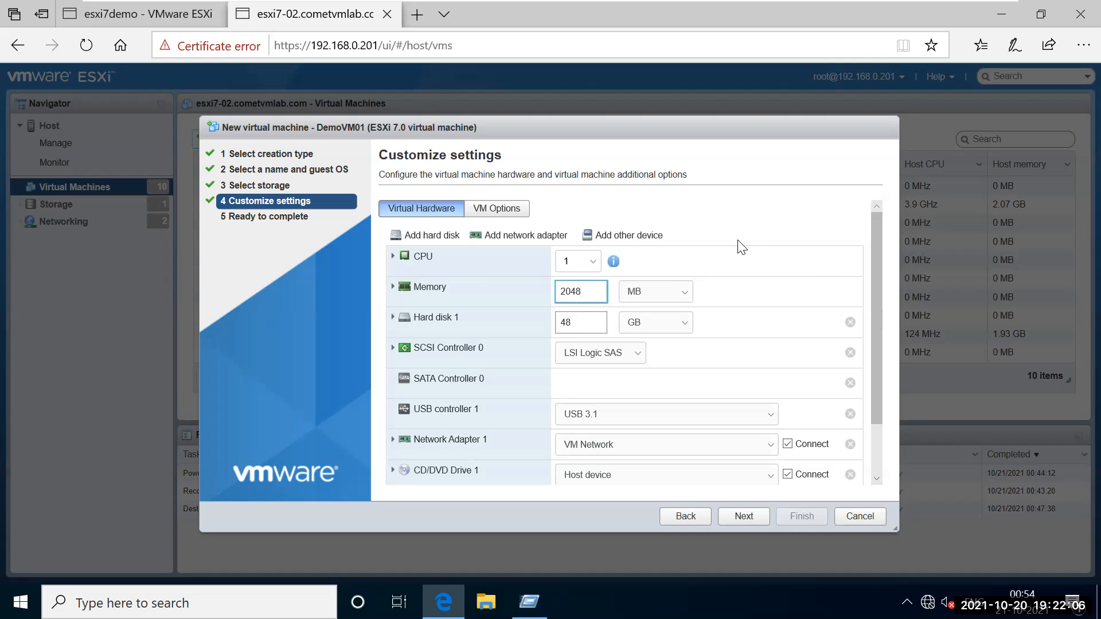
{"action": "left_click_drag", "start_coordinate": [585, 322], "coordinate": [563, 322]}
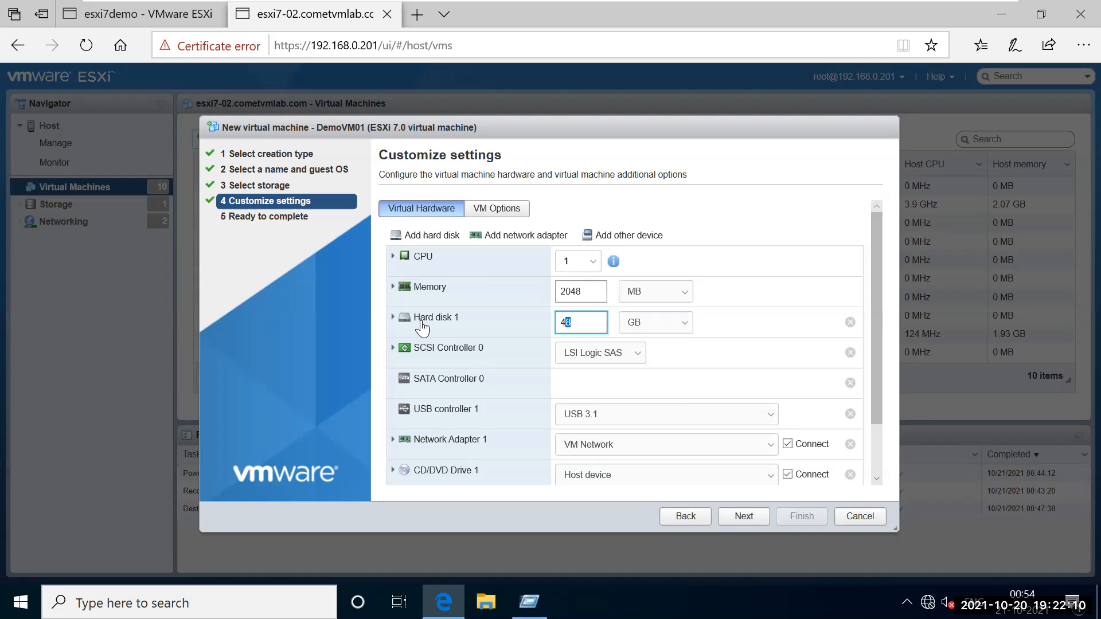
{"action": "left_click", "coordinate": [391, 319]}
{"action": "left_click", "coordinate": [392, 319]}
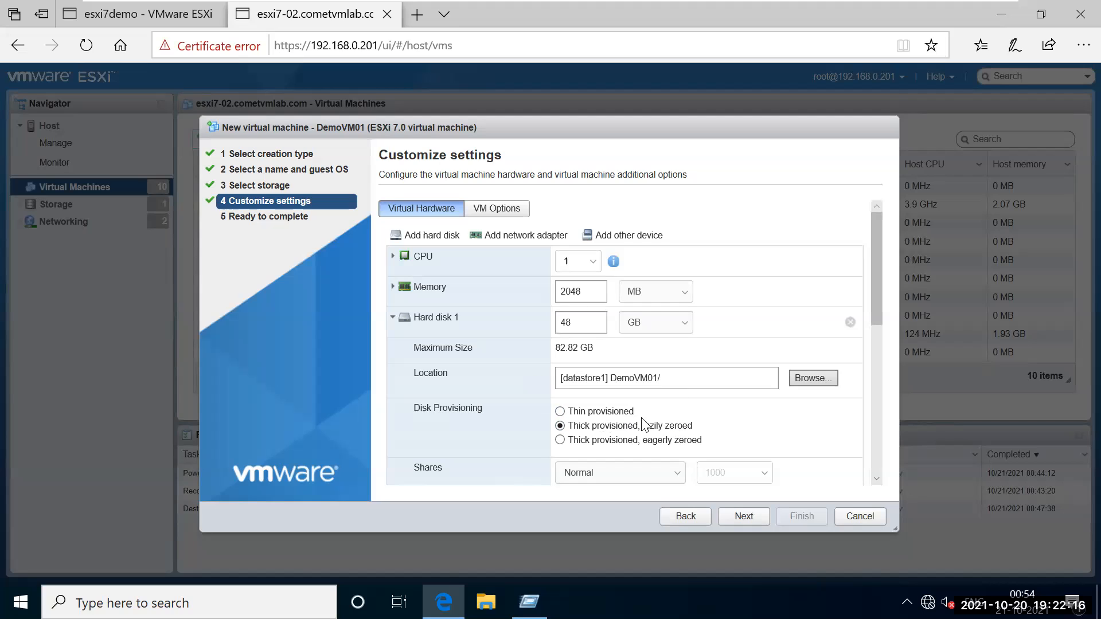
Try the thin, thick lazily zeroed and thick eagerly zeroed provisioning options for Hard disk 1
{"action": "left_click", "coordinate": [609, 411]}
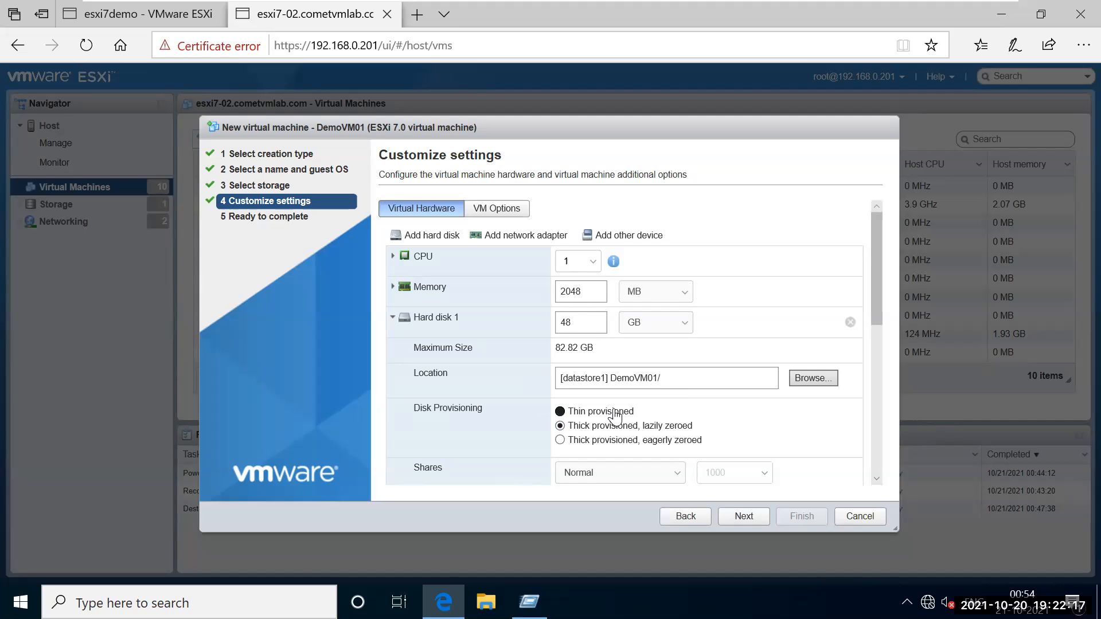
{"action": "left_click", "coordinate": [642, 427]}
{"action": "left_click", "coordinate": [630, 413]}
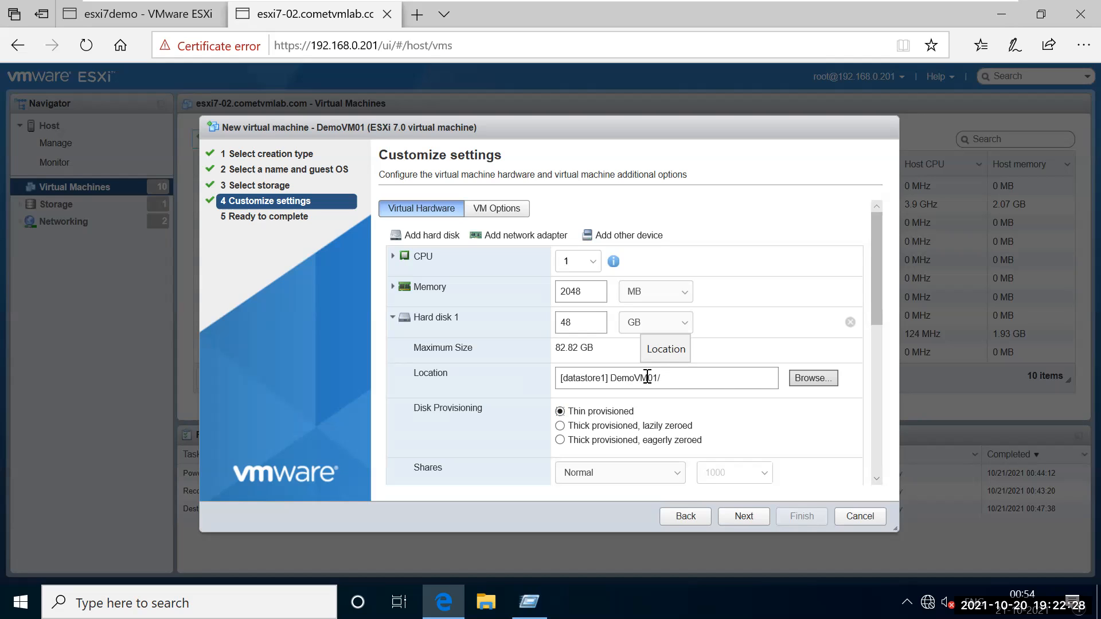
{"action": "double_click", "coordinate": [568, 321]}
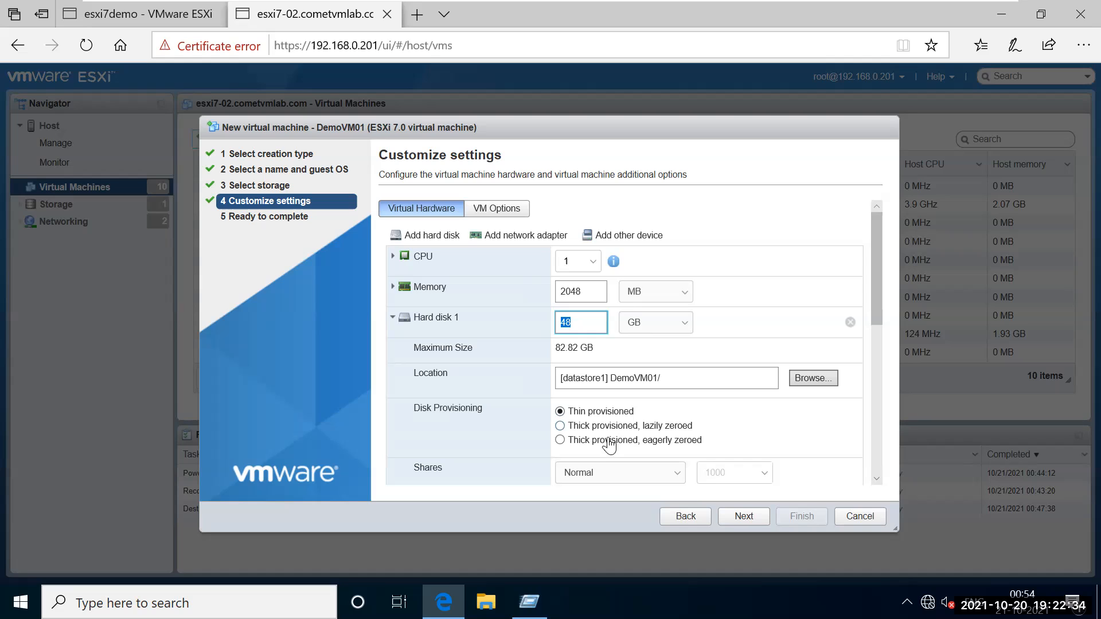
{"action": "left_click", "coordinate": [560, 427]}
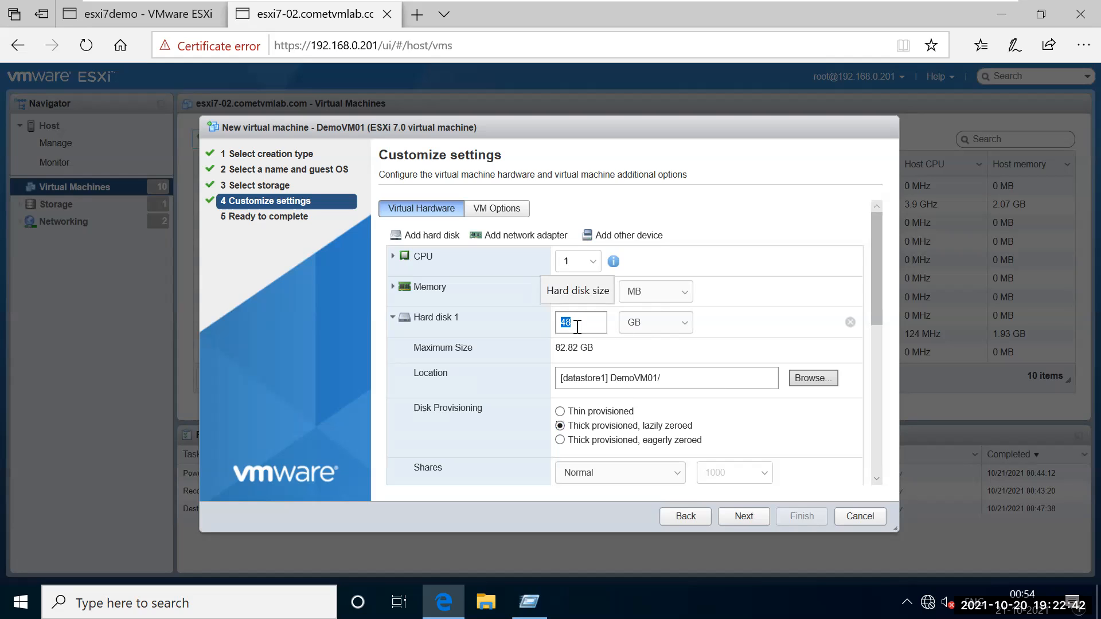
{"action": "left_click", "coordinate": [596, 375]}
{"action": "left_click_drag", "start_coordinate": [600, 378], "coordinate": [568, 379]}
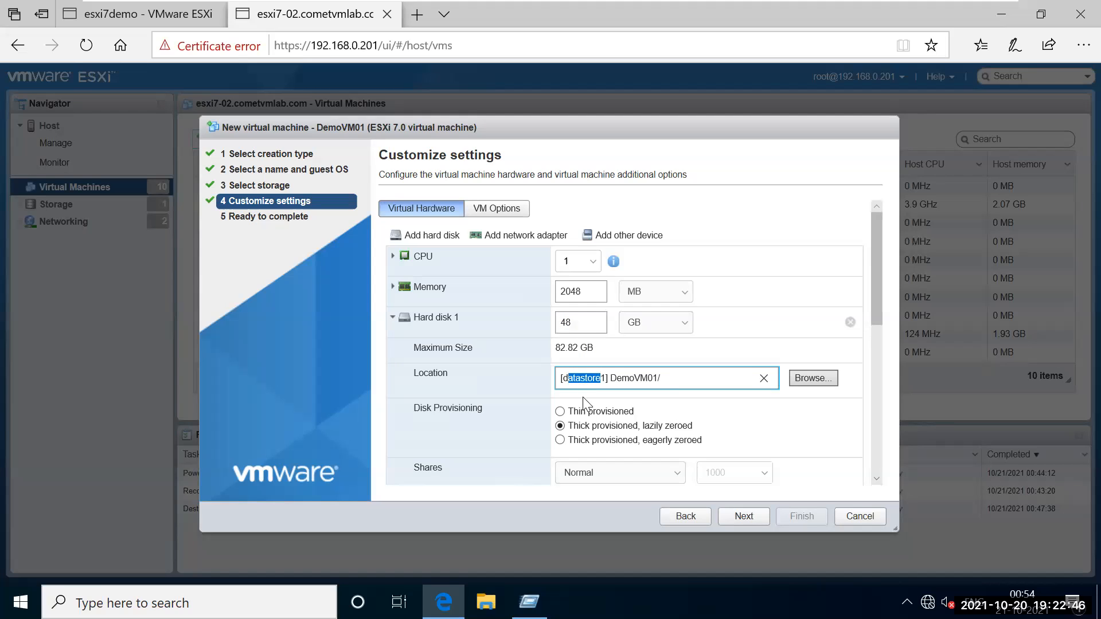
{"action": "left_click", "coordinate": [595, 431]}
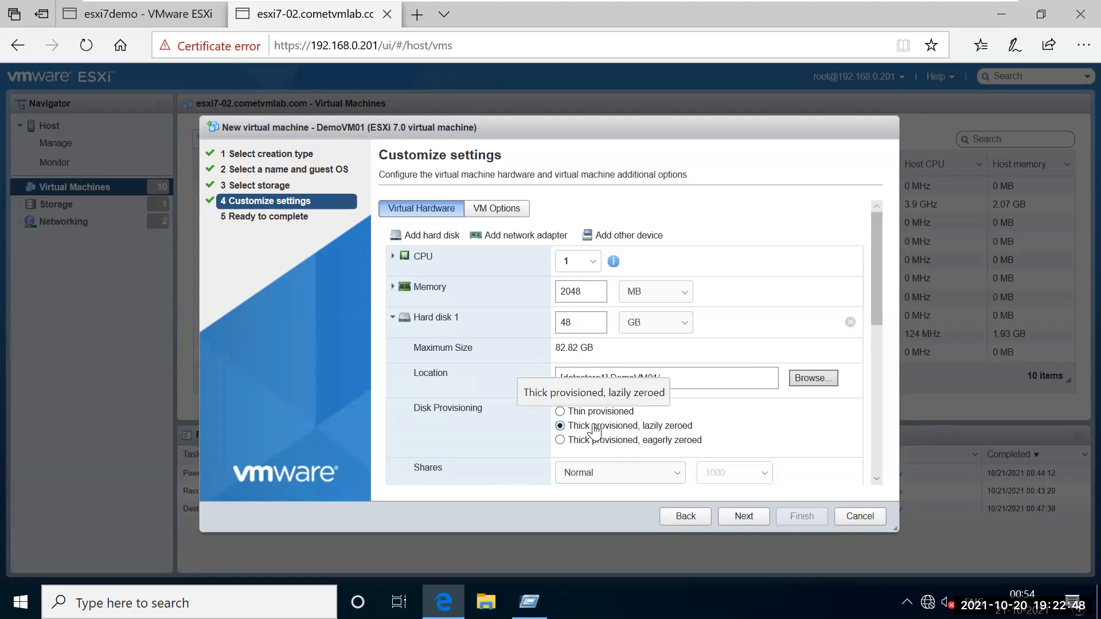
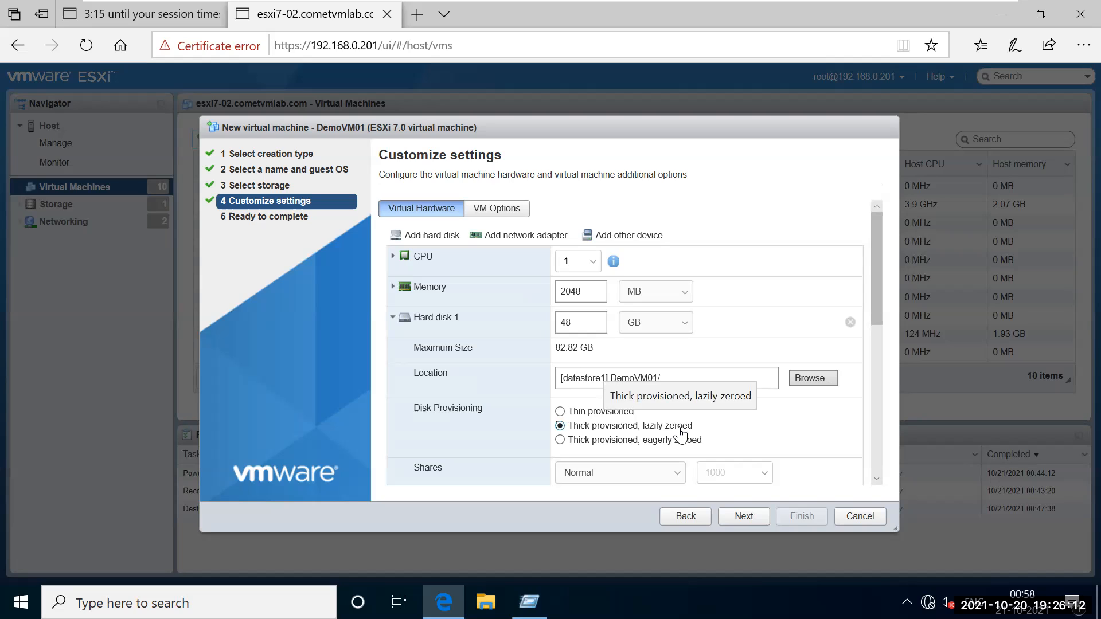
{"action": "left_click", "coordinate": [653, 447]}
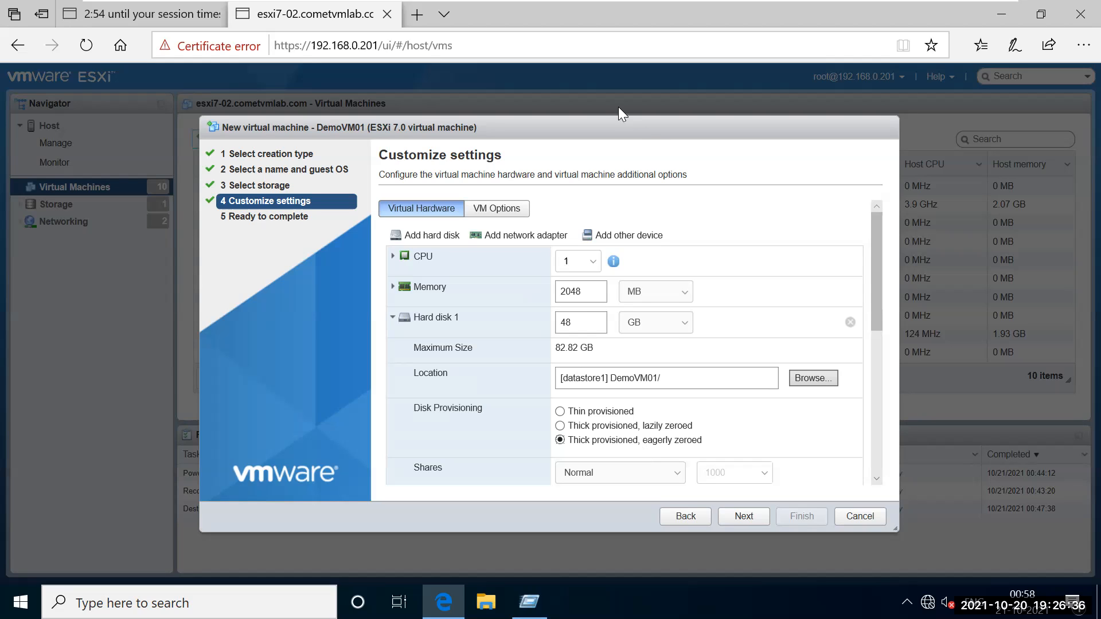
Set Hard disk 1's disk provisioning to Thin provisioned and collapse its detailed settings
{"action": "left_click", "coordinate": [560, 411]}
{"action": "left_click", "coordinate": [407, 317]}
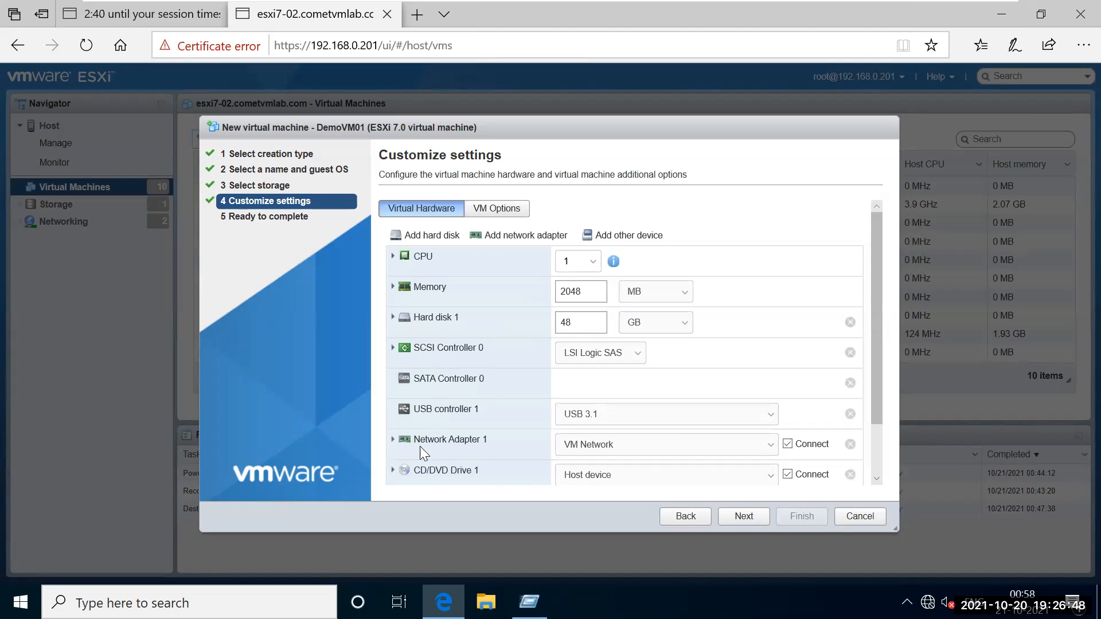
Review the networks available for Network Adapter 1 and connect the adapter to WindowsLAB
{"action": "scroll", "coordinate": [730, 445], "scroll_direction": "down", "scroll_amount": 2}
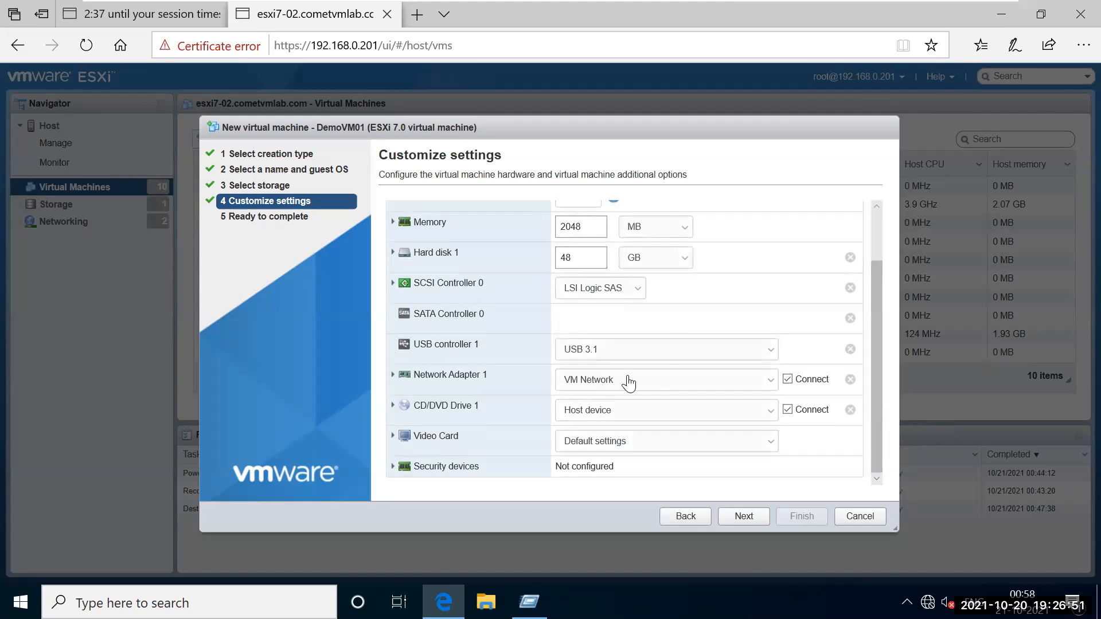
{"action": "left_click", "coordinate": [672, 380]}
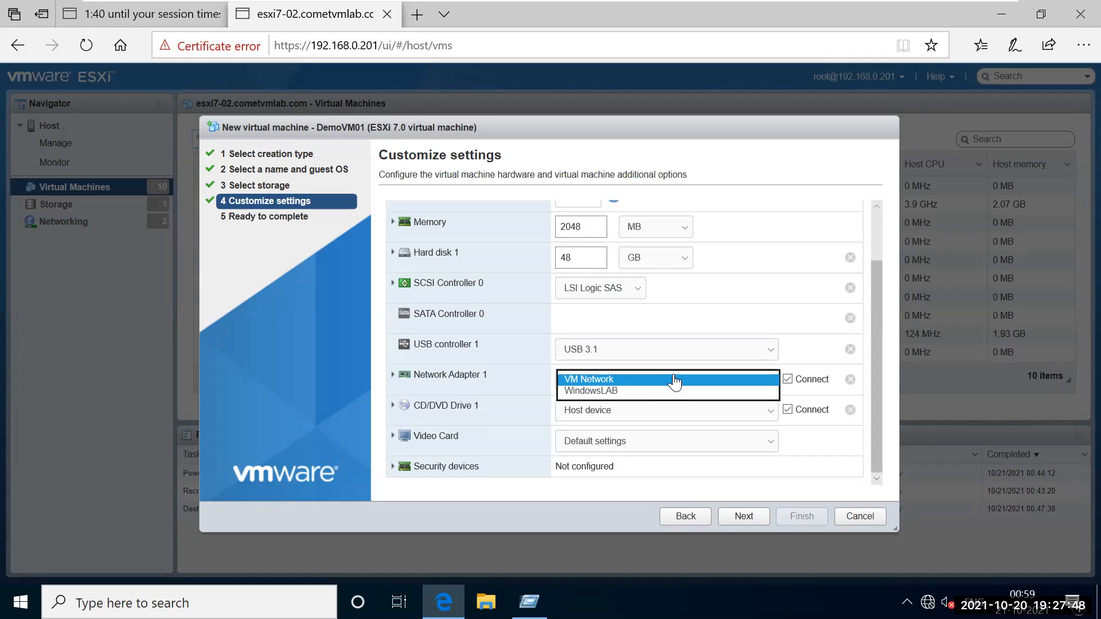
{"action": "left_click", "coordinate": [674, 379]}
{"action": "left_click", "coordinate": [673, 380]}
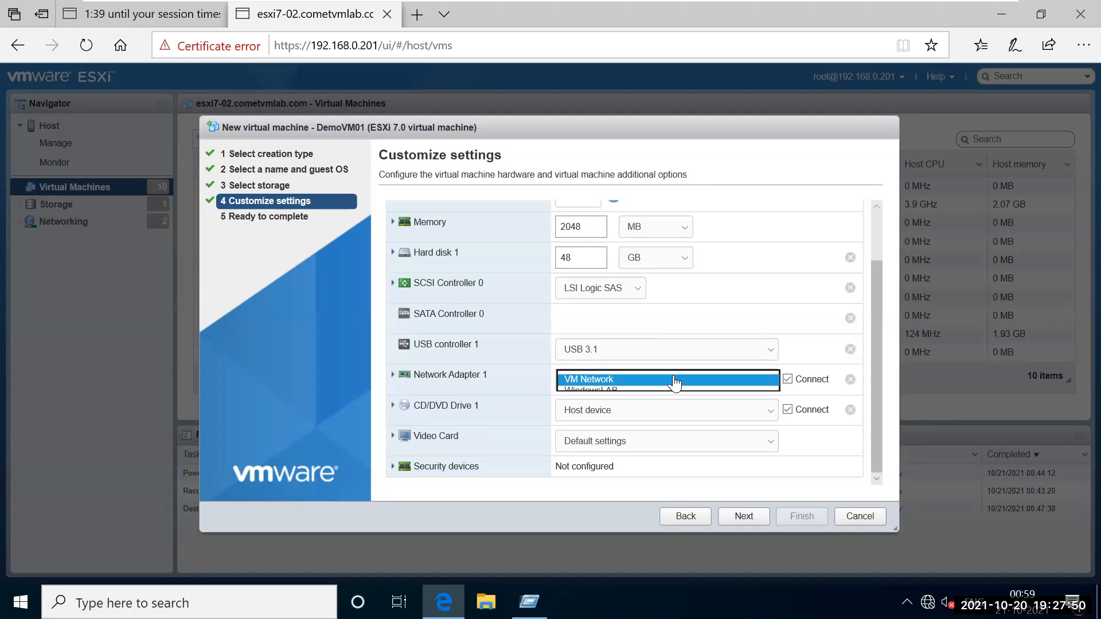
{"action": "left_click", "coordinate": [611, 381]}
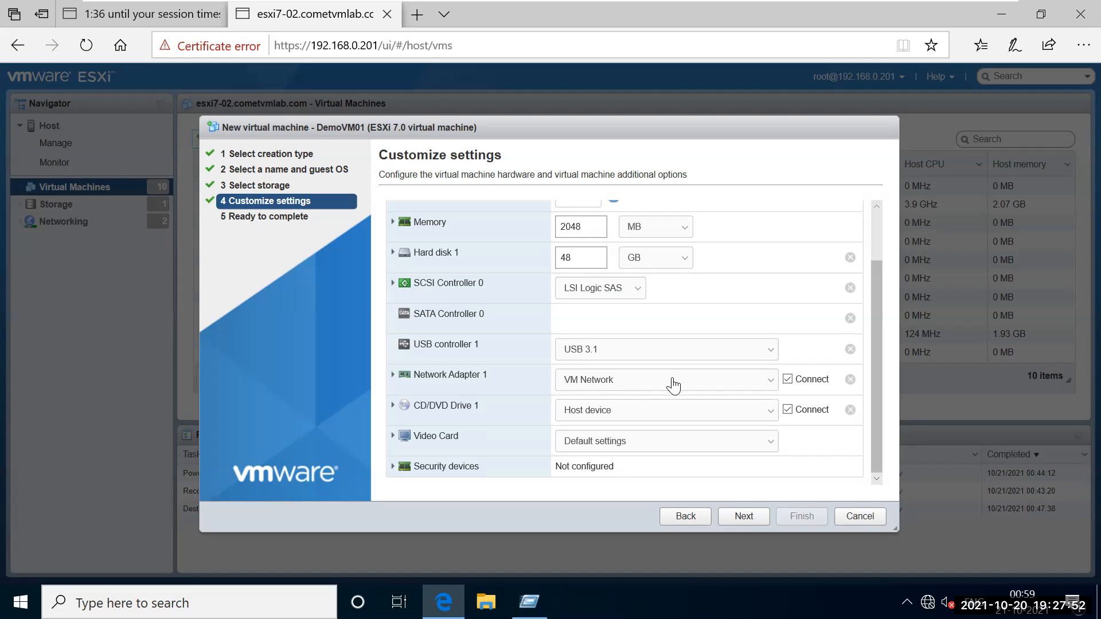
{"action": "left_click", "coordinate": [673, 380]}
{"action": "left_click", "coordinate": [595, 389]}
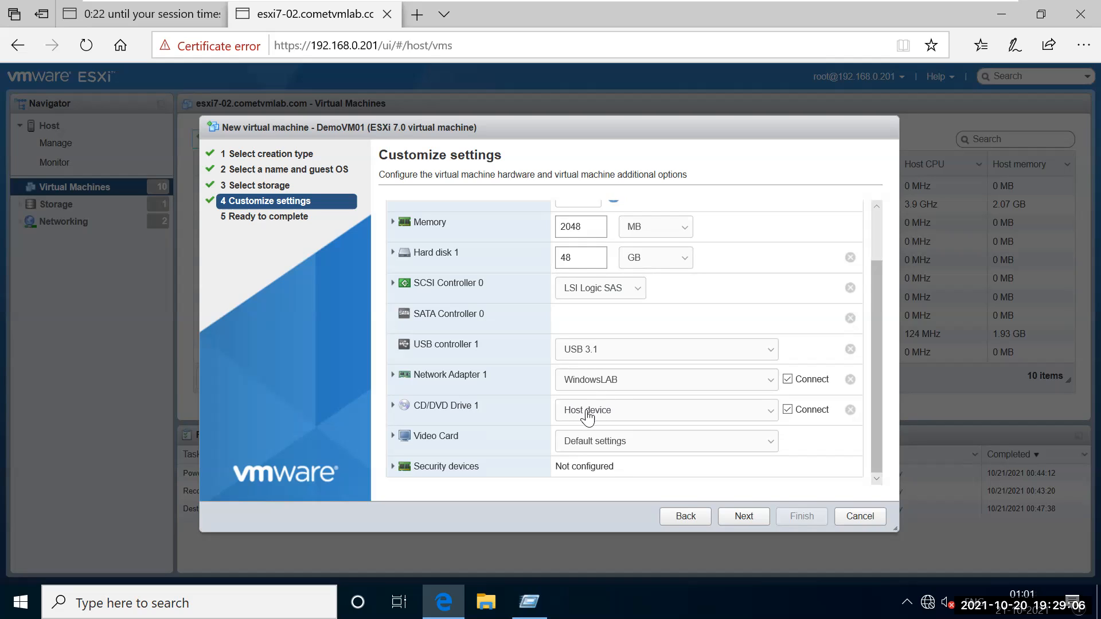
Set CD/DVD Drive 1 to a datastore ISO file, using Windows10x64-Ent-Eval.iso from the ISO folder on datastore1
{"action": "left_click", "coordinate": [660, 416]}
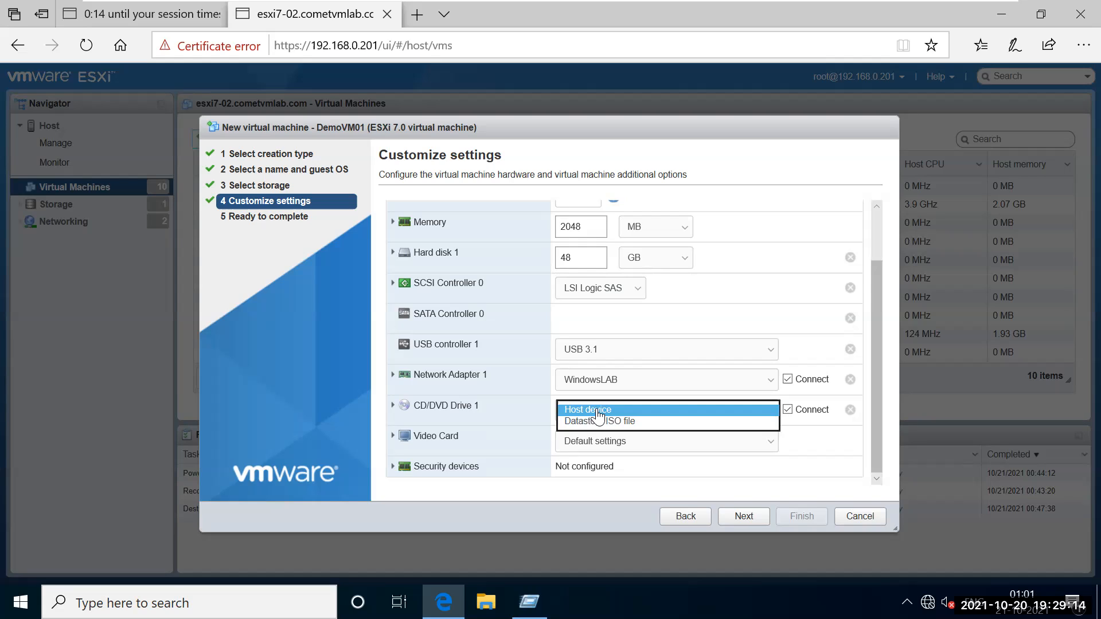
{"action": "left_click", "coordinate": [626, 423]}
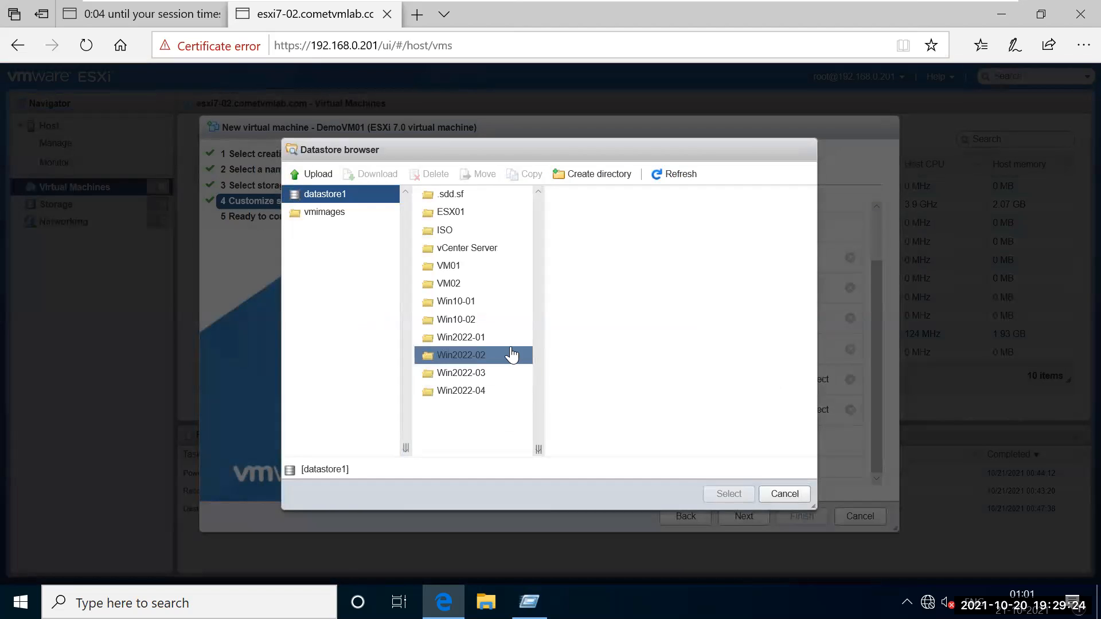
{"action": "left_click", "coordinate": [520, 207]}
{"action": "left_click", "coordinate": [519, 196]}
{"action": "left_click", "coordinate": [451, 232]}
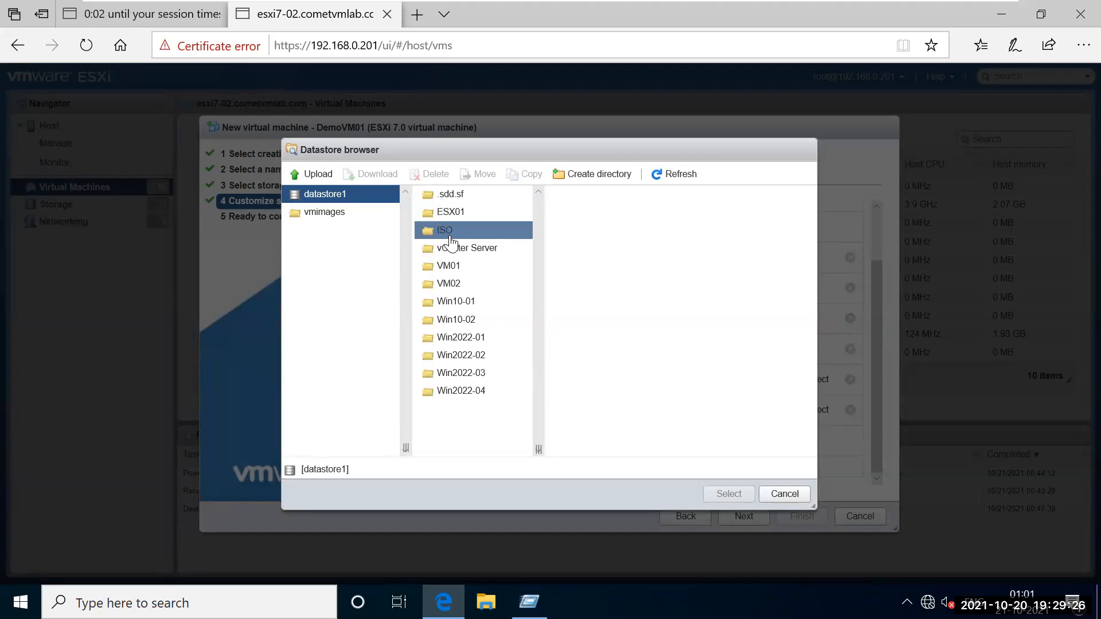
{"action": "left_click", "coordinate": [454, 212]}
{"action": "left_click", "coordinate": [451, 231]}
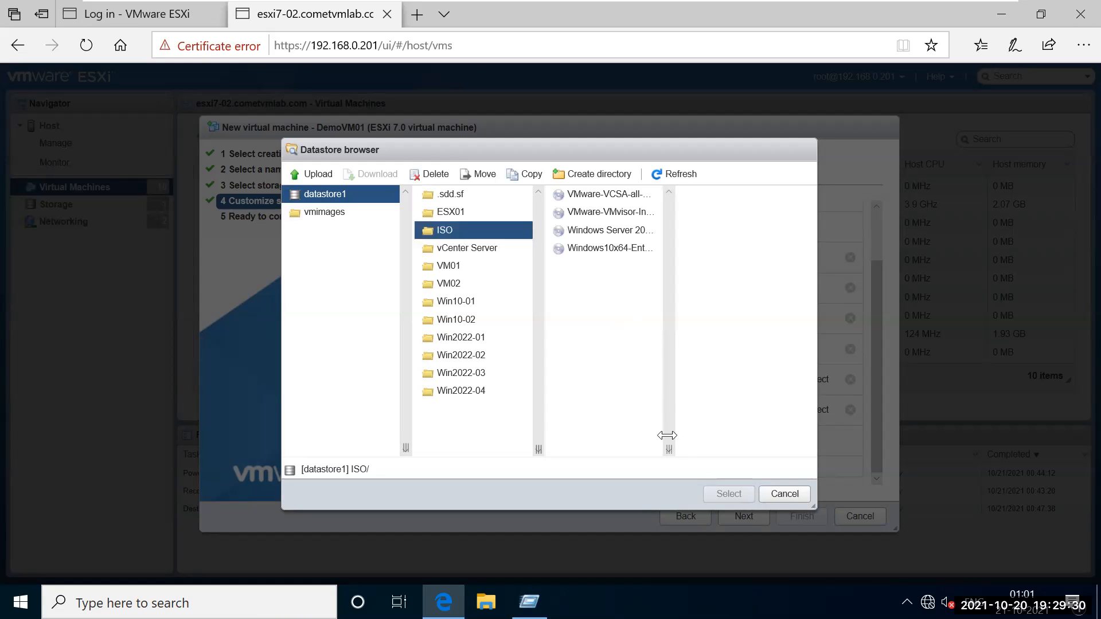
{"action": "left_click_drag", "start_coordinate": [670, 450], "coordinate": [740, 447]}
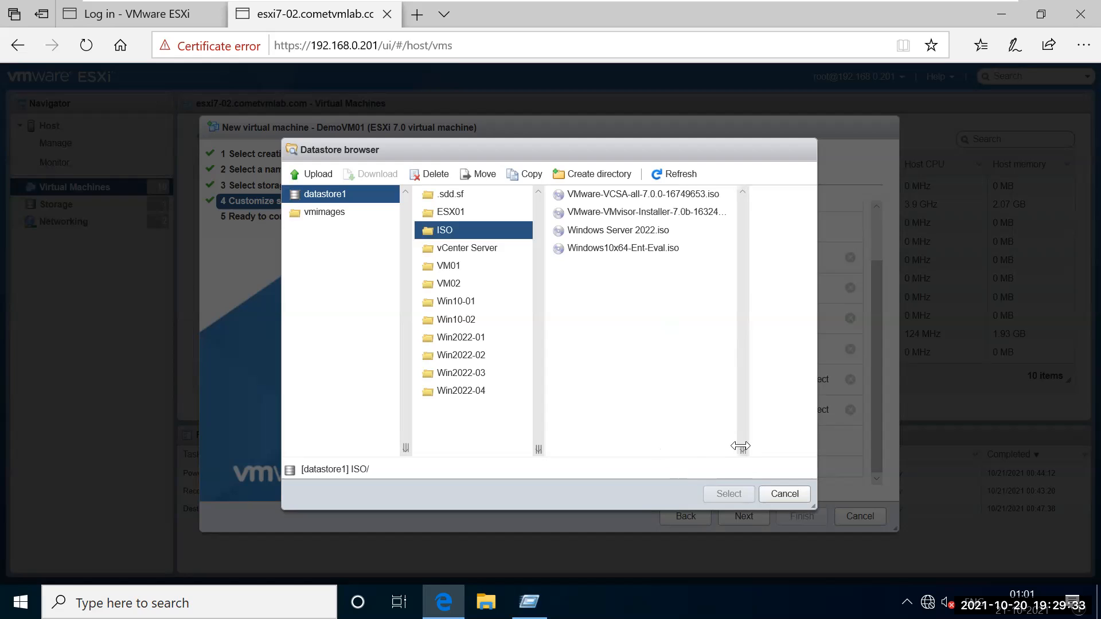
{"action": "left_click", "coordinate": [624, 256]}
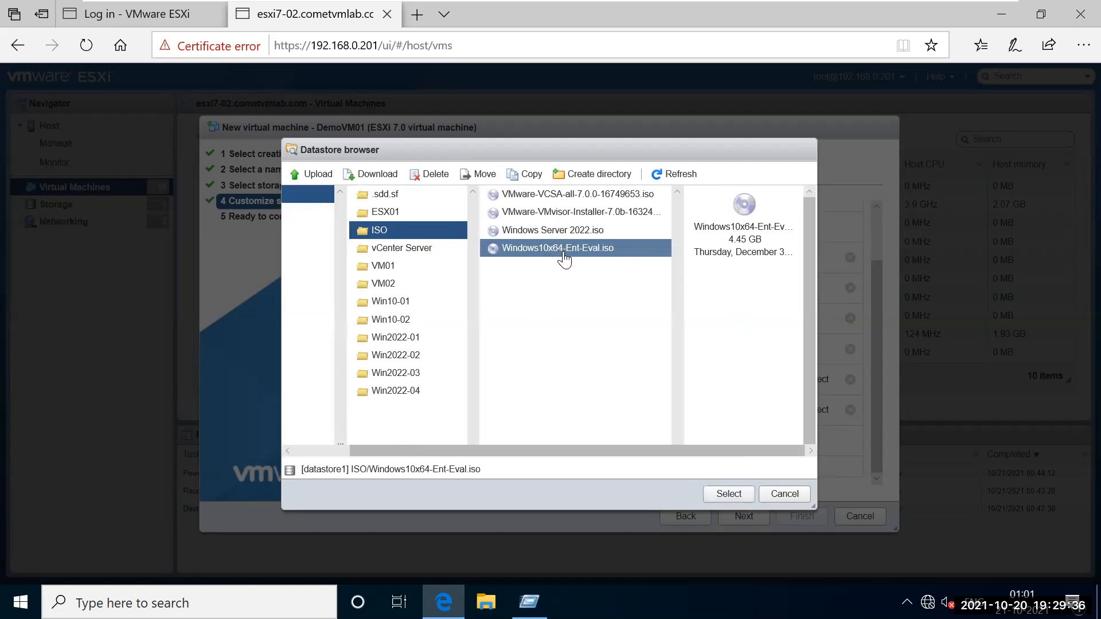
{"action": "left_click", "coordinate": [726, 496]}
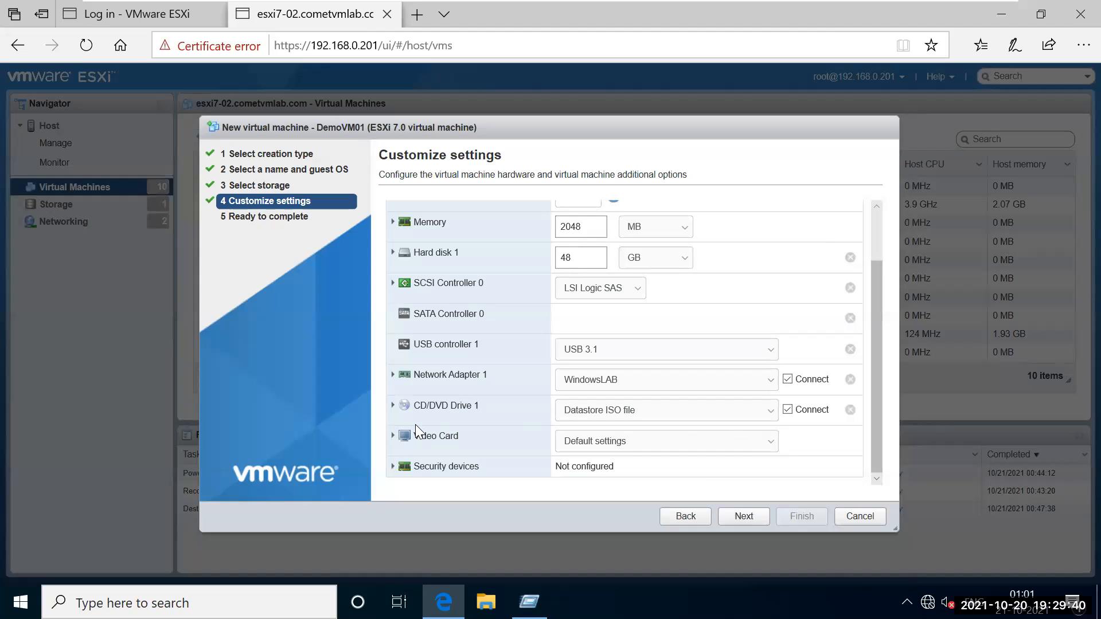
Check CD/DVD Drive 1's media, review the virtual machine's settings summary, and finish creating DemoVM01
{"action": "left_click", "coordinate": [392, 405]}
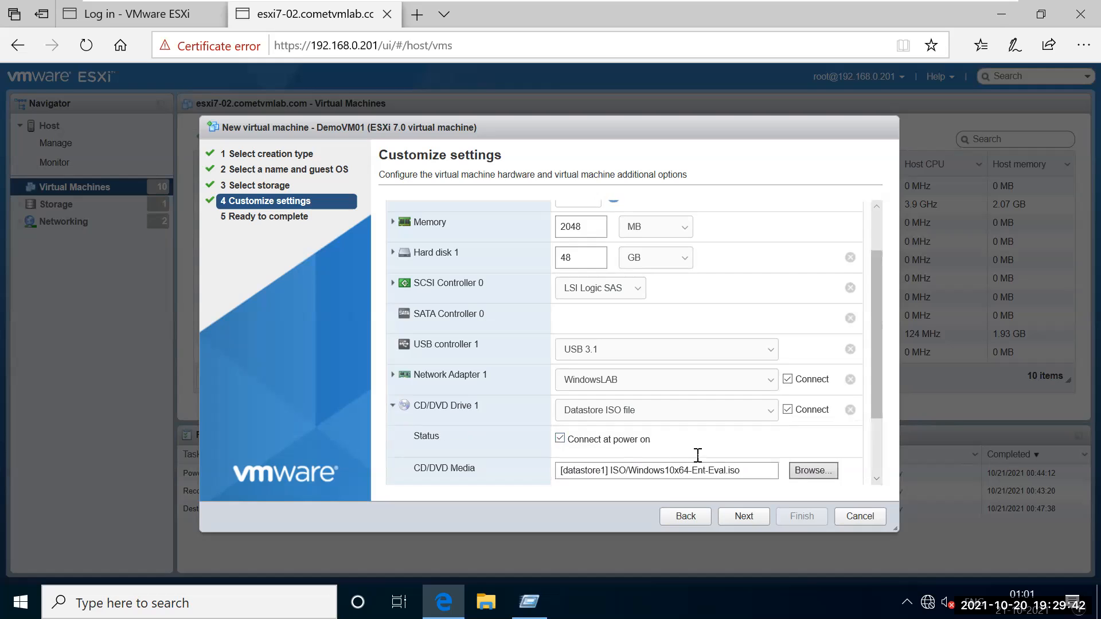
{"action": "scroll", "coordinate": [723, 439], "scroll_direction": "down", "scroll_amount": 2}
{"action": "scroll", "coordinate": [724, 436], "scroll_direction": "down", "scroll_amount": 1}
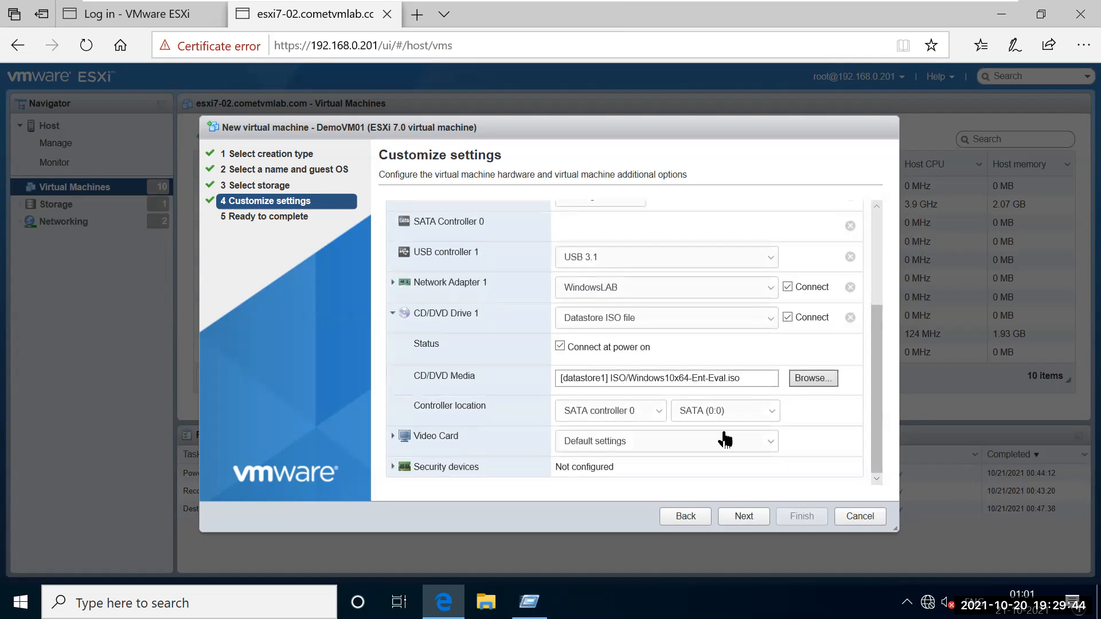
{"action": "left_click", "coordinate": [748, 517]}
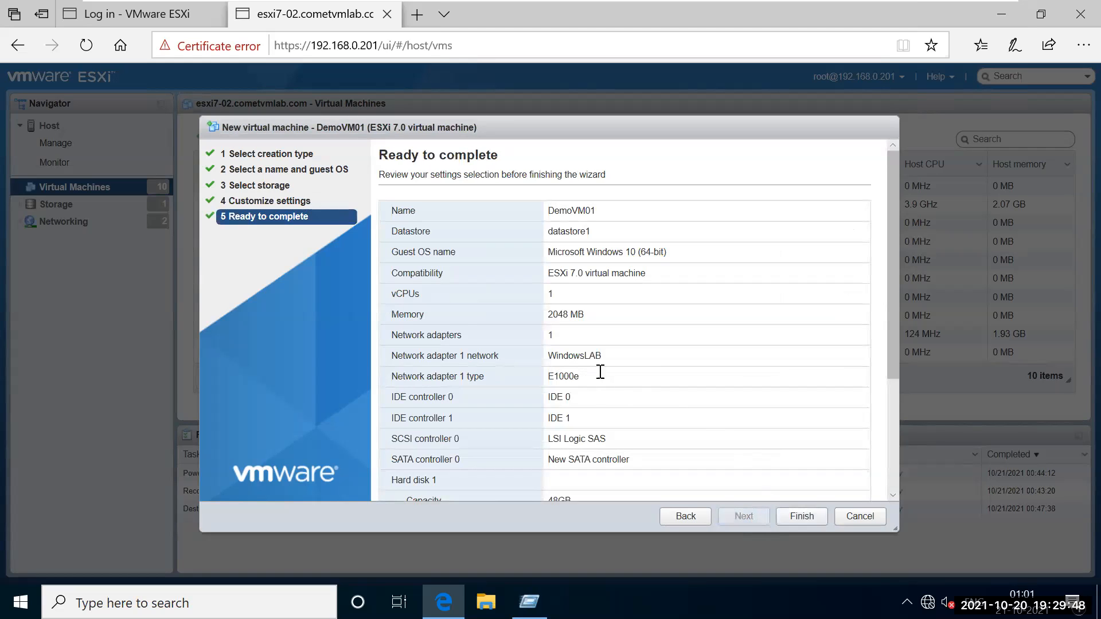
{"action": "scroll", "coordinate": [597, 373], "scroll_direction": "down", "scroll_amount": 3}
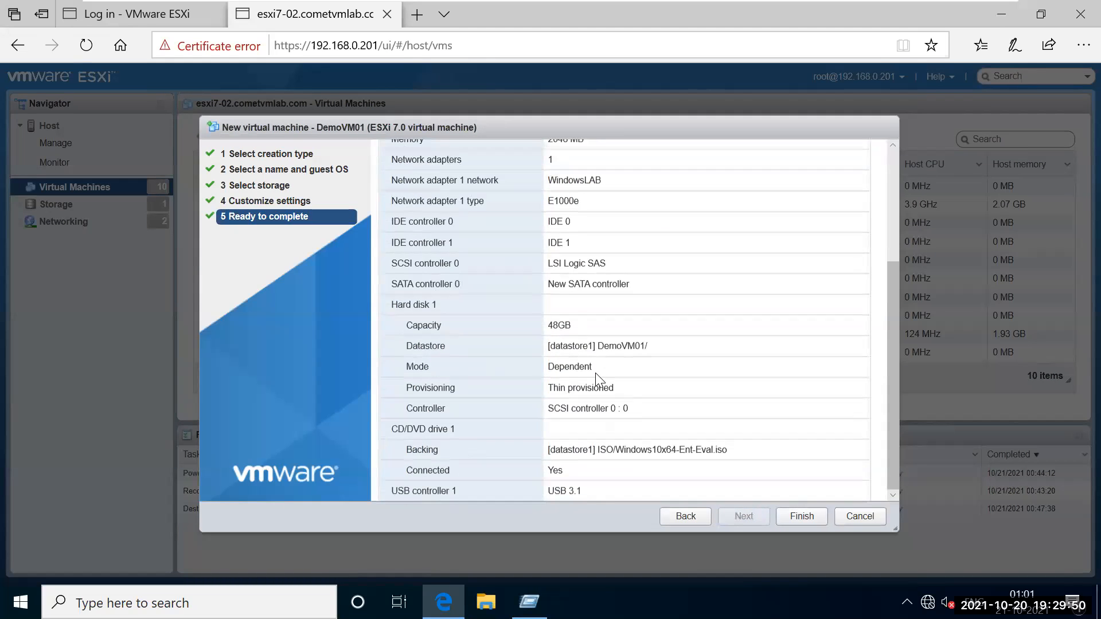
{"action": "scroll", "coordinate": [595, 372], "scroll_direction": "up", "scroll_amount": 3}
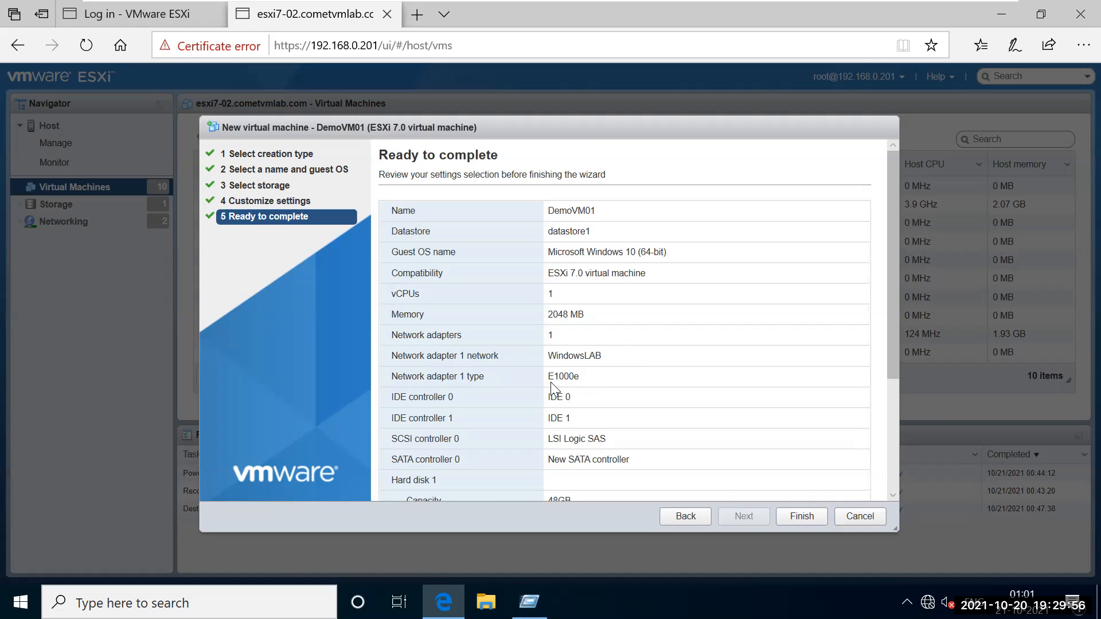
{"action": "left_click", "coordinate": [806, 518]}
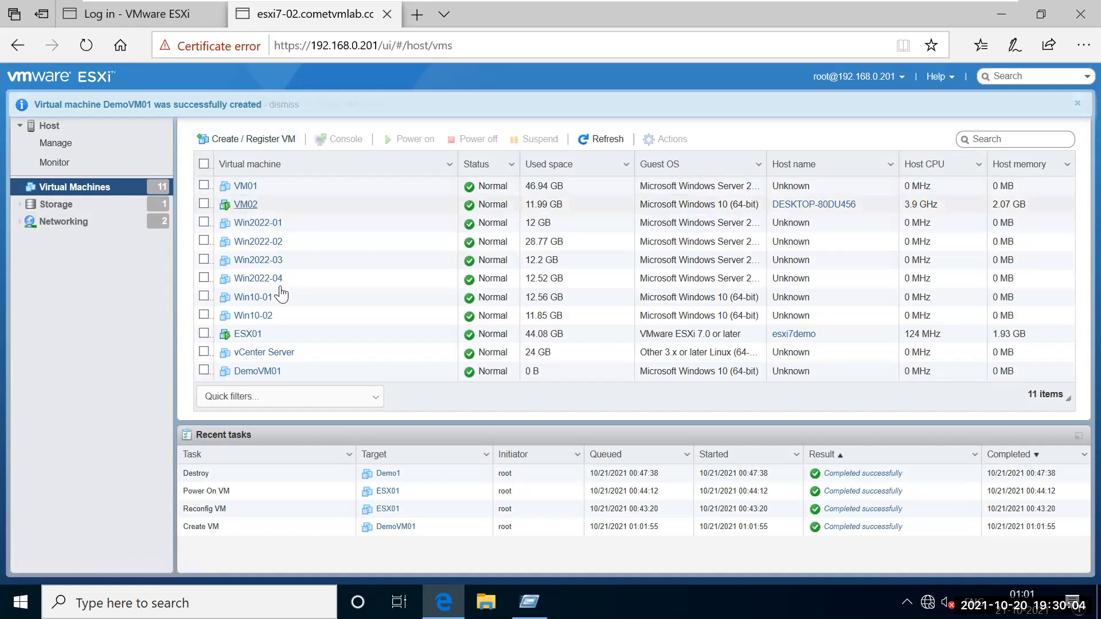
Select DemoVM01, then browse datastore1 and examine the files in its DemoVM01 folder
{"action": "left_click", "coordinate": [307, 378]}
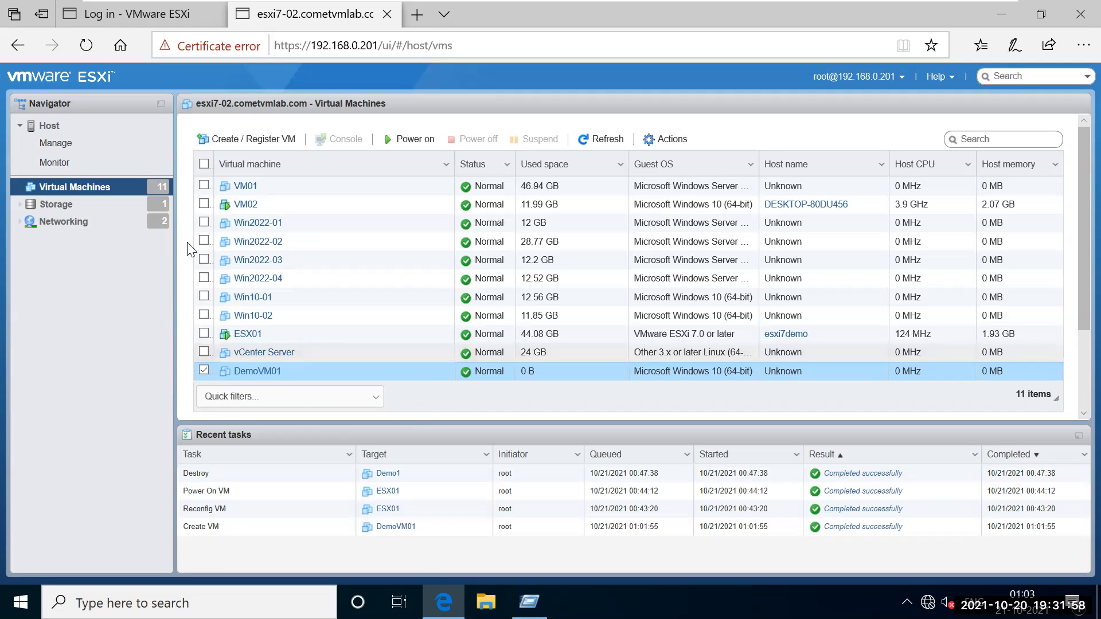
{"action": "left_click", "coordinate": [56, 205]}
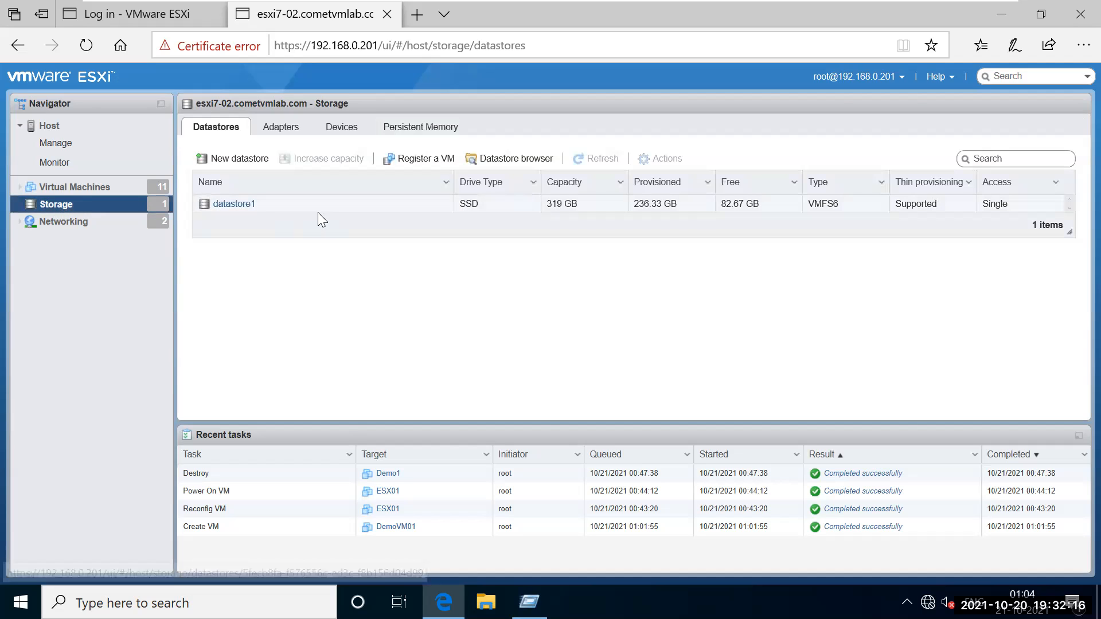
{"action": "left_click", "coordinate": [504, 163]}
{"action": "left_click", "coordinate": [874, 493]}
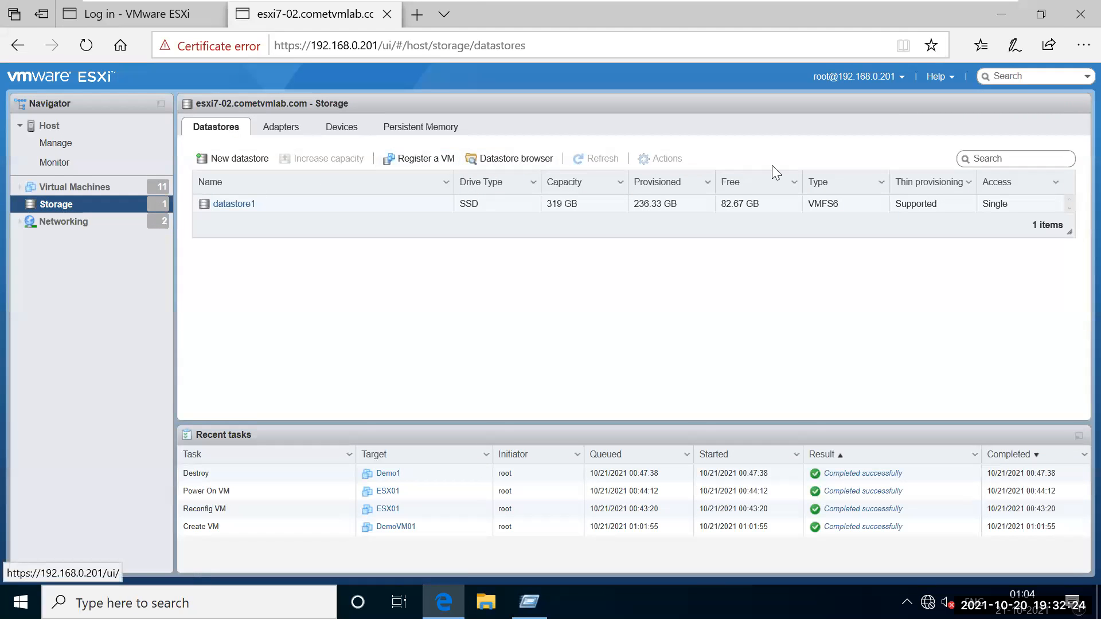
{"action": "left_click", "coordinate": [507, 163]}
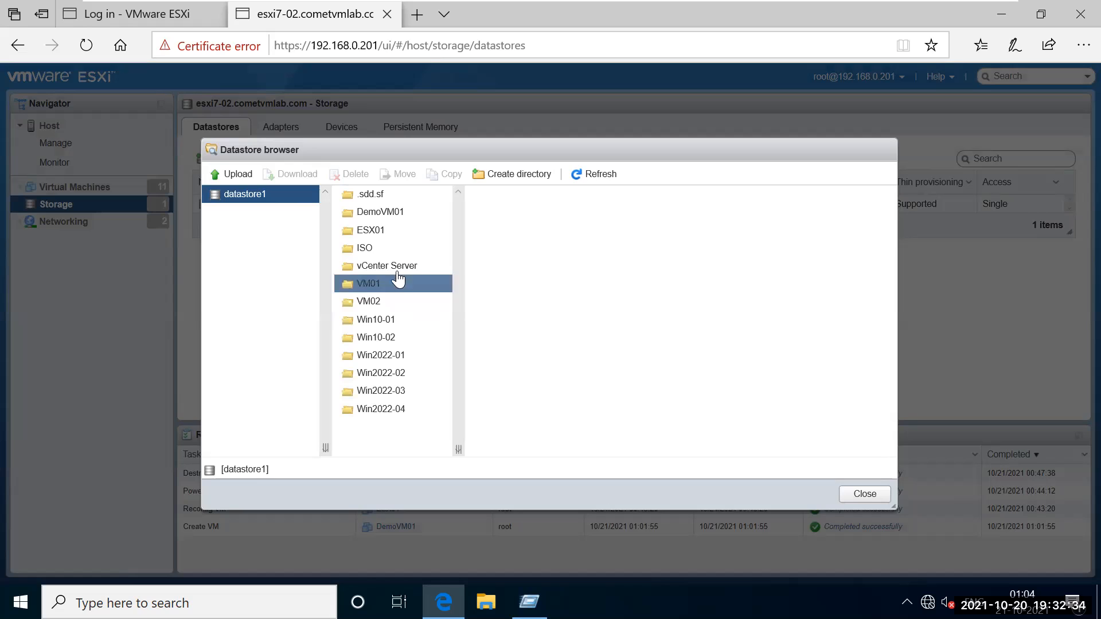
{"action": "left_click", "coordinate": [390, 218]}
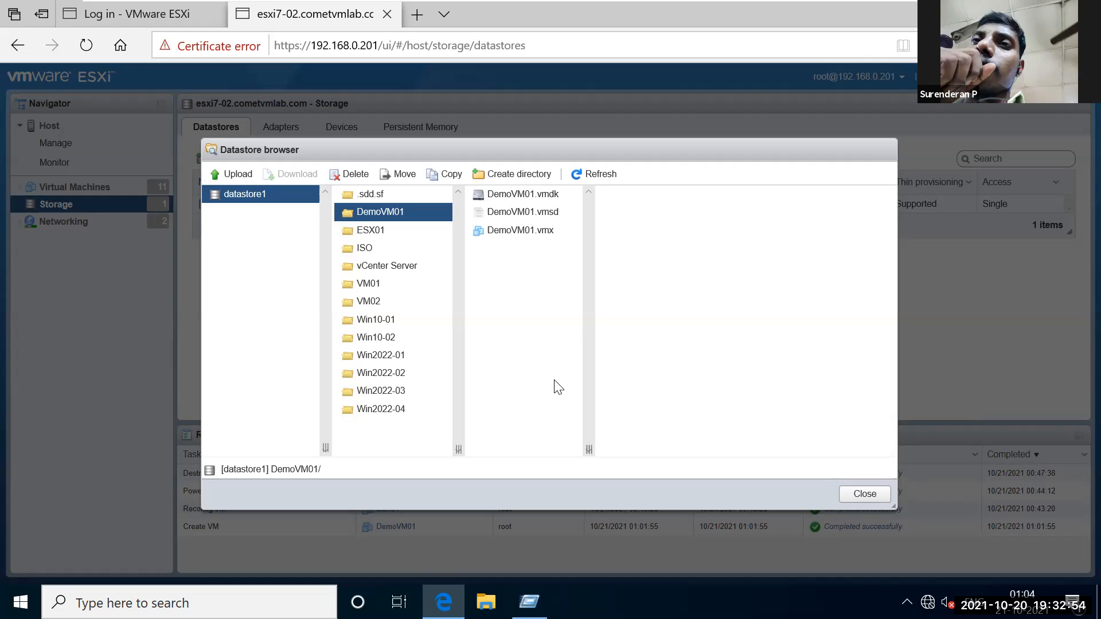
Select DemoVM01.vmdk in the DemoVM01 folder and examine its file details, highlighting the file name
{"action": "left_click", "coordinate": [568, 196]}
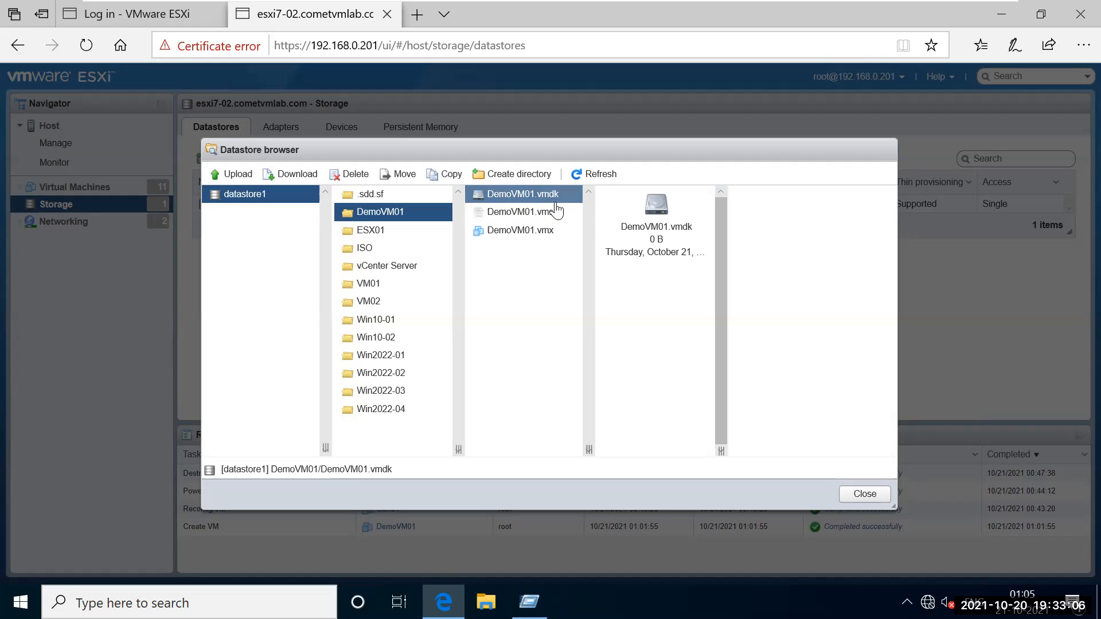
{"action": "left_click_drag", "start_coordinate": [623, 225], "coordinate": [700, 232]}
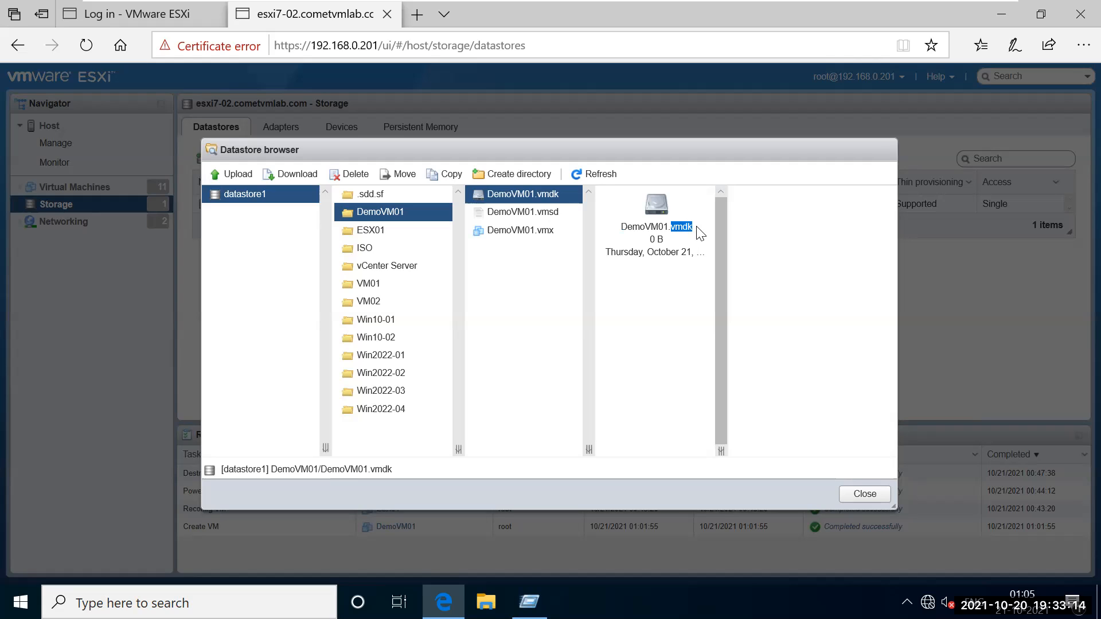
{"action": "left_click", "coordinate": [678, 246]}
{"action": "left_click_drag", "start_coordinate": [621, 226], "coordinate": [693, 250]}
Open a blank Notepad document and write the file name DemoVM01-flat.vmdk in it
{"action": "key", "text": "super+r"}
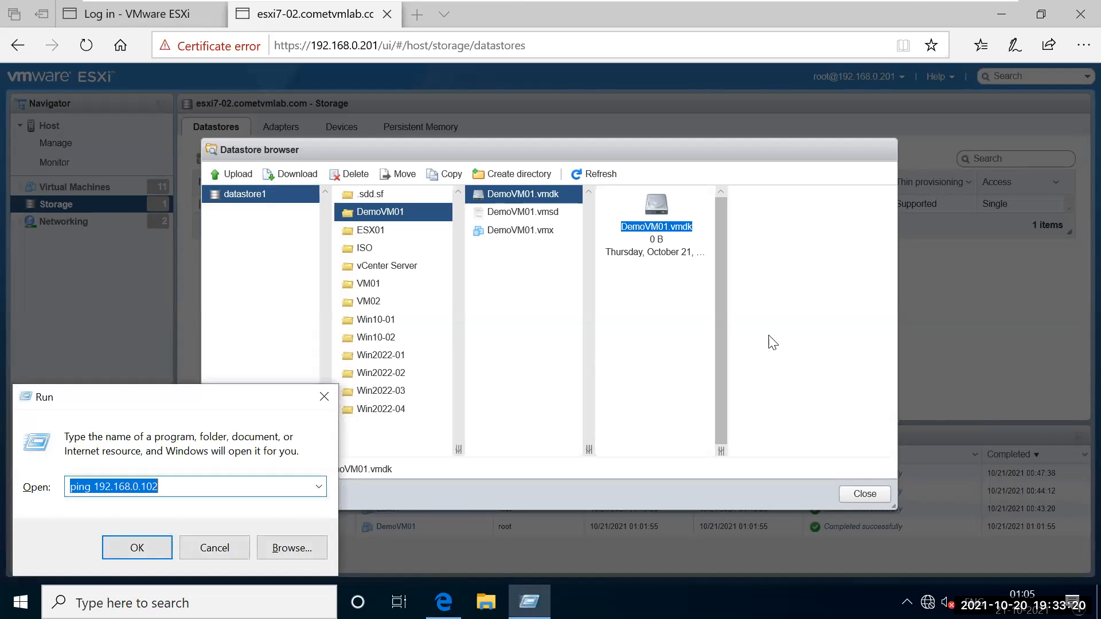
{"action": "type", "text": "no"}
{"action": "key", "text": "Down"}
{"action": "key", "text": "Return"}
{"action": "left_click_drag", "start_coordinate": [622, 225], "coordinate": [923, 269]}
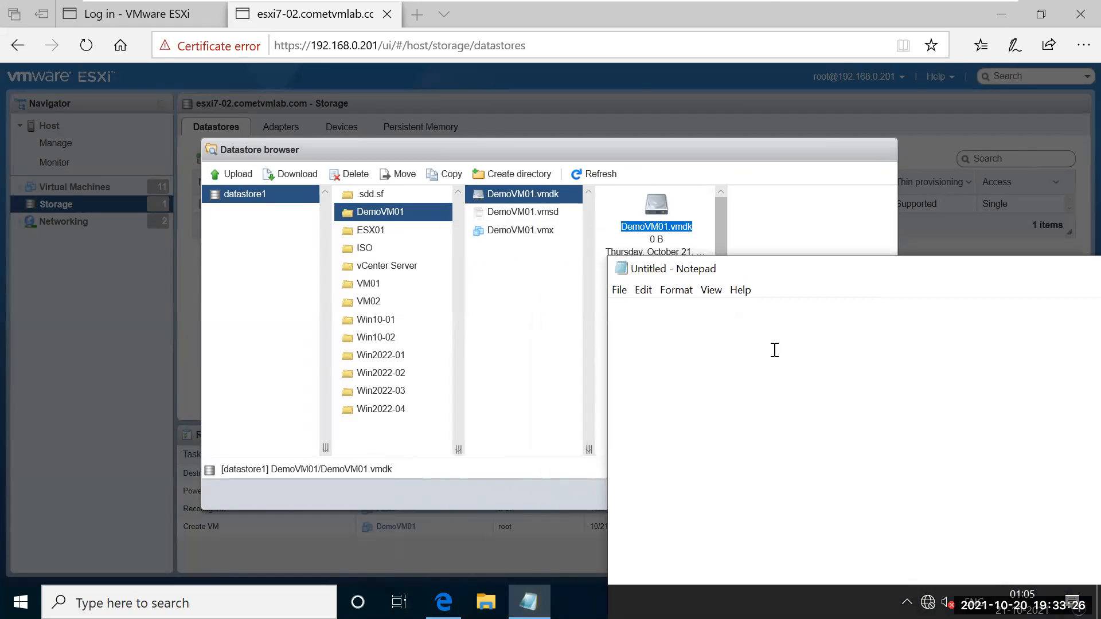
{"action": "type", "text": "DemoVM01"}
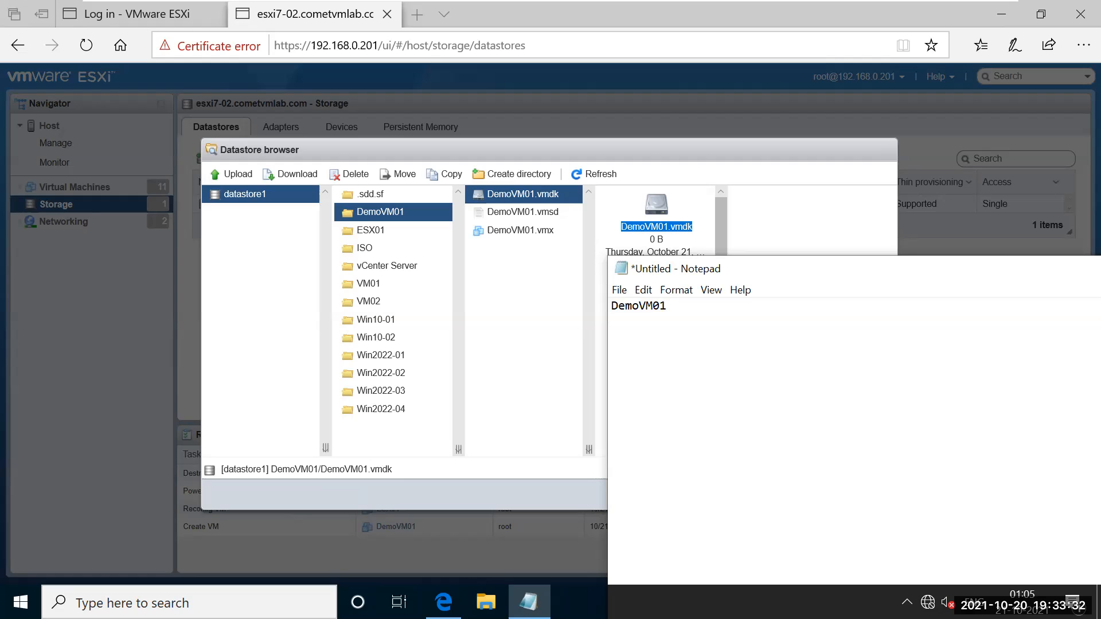
{"action": "type", "text": "-flat.vmdk"}
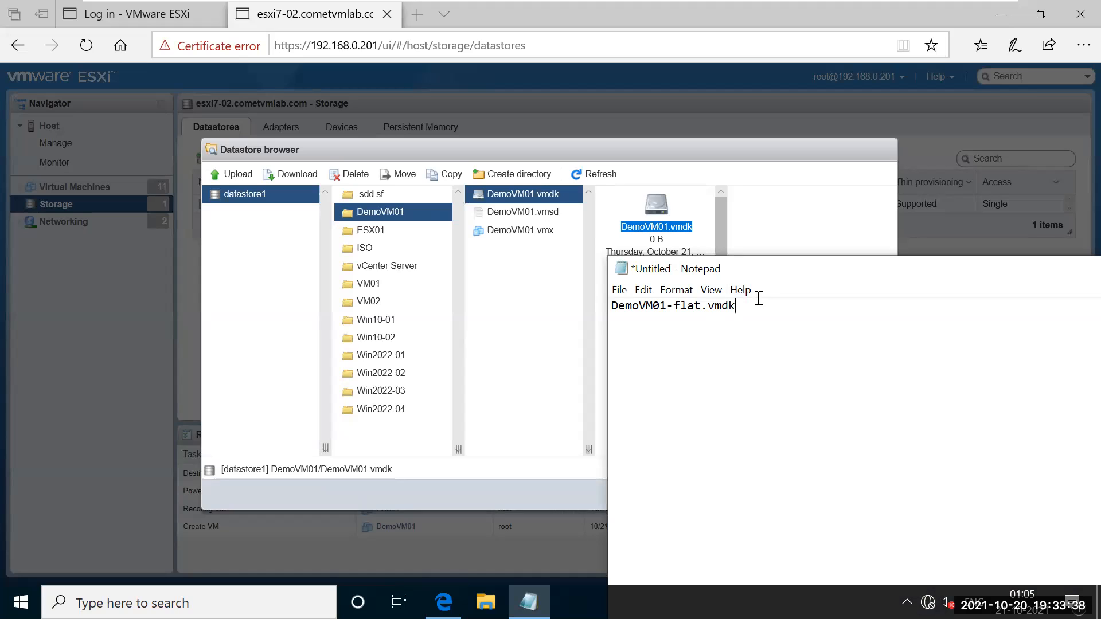
Highlight the DemoVM01-flat.vmdk note and compare it with the DemoVM01.vmdk entry in the datastore browser
{"action": "left_click_drag", "start_coordinate": [746, 304], "coordinate": [597, 302]}
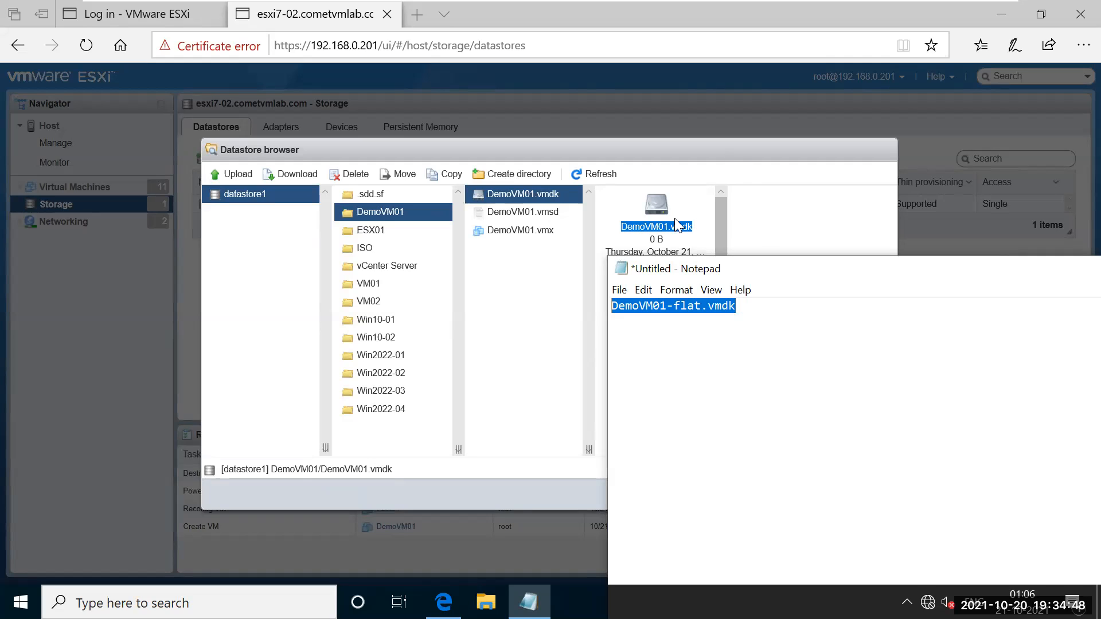
{"action": "left_click", "coordinate": [663, 230]}
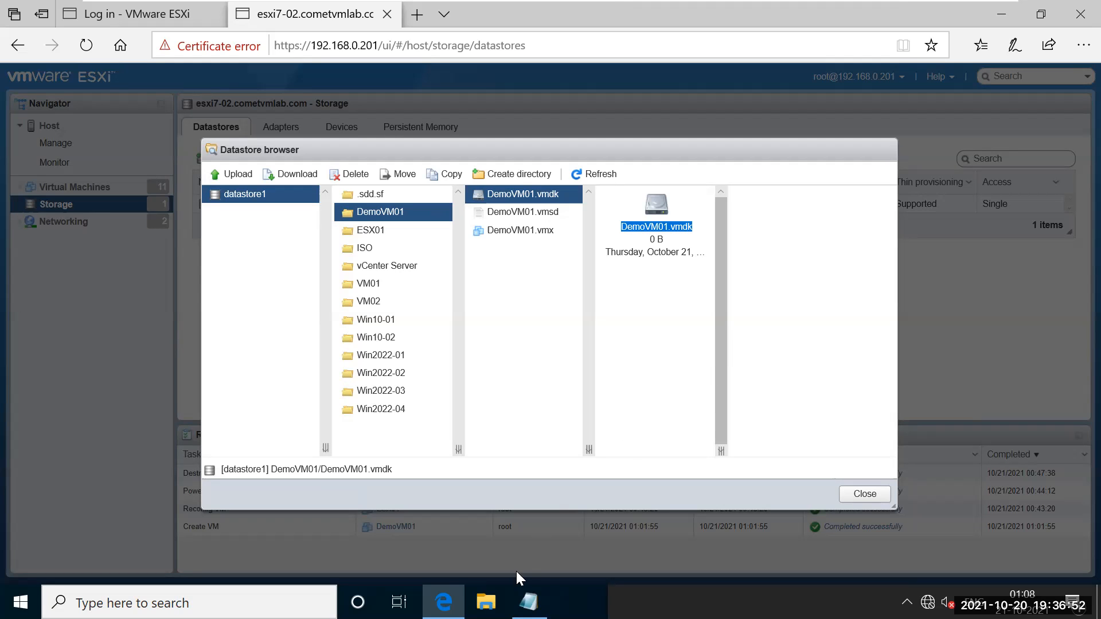
{"action": "mouse_move", "coordinate": [528, 603]}
{"action": "left_click", "coordinate": [529, 602]}
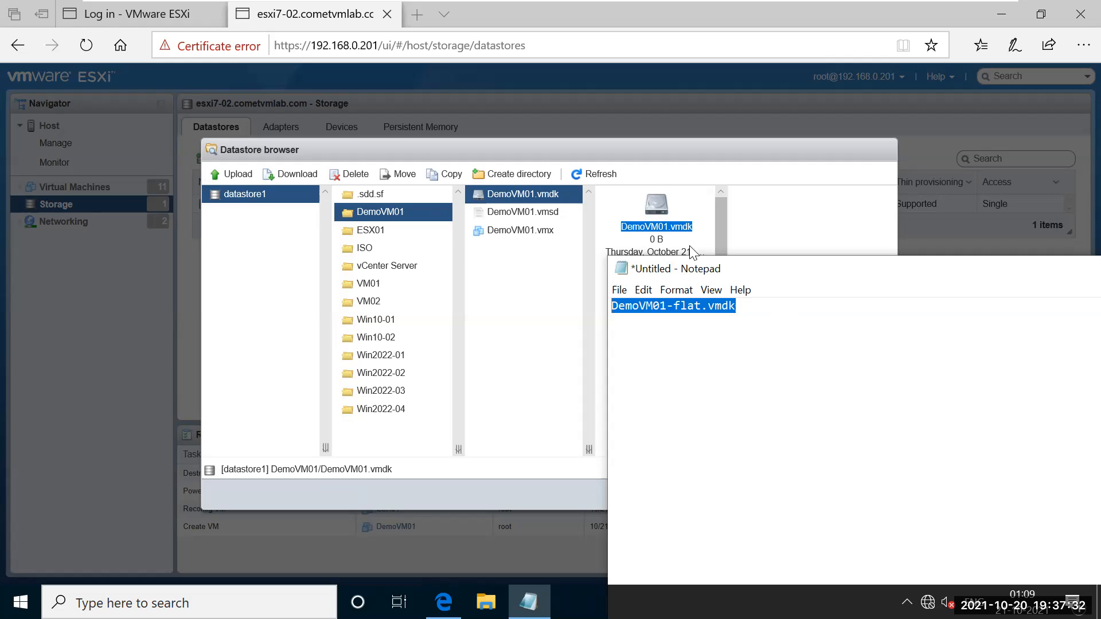
Select DemoVM01.vmsd in the datastore browser, then replace the Notepad text with Snapshot.vmsn and highlight it
{"action": "left_click", "coordinate": [538, 215]}
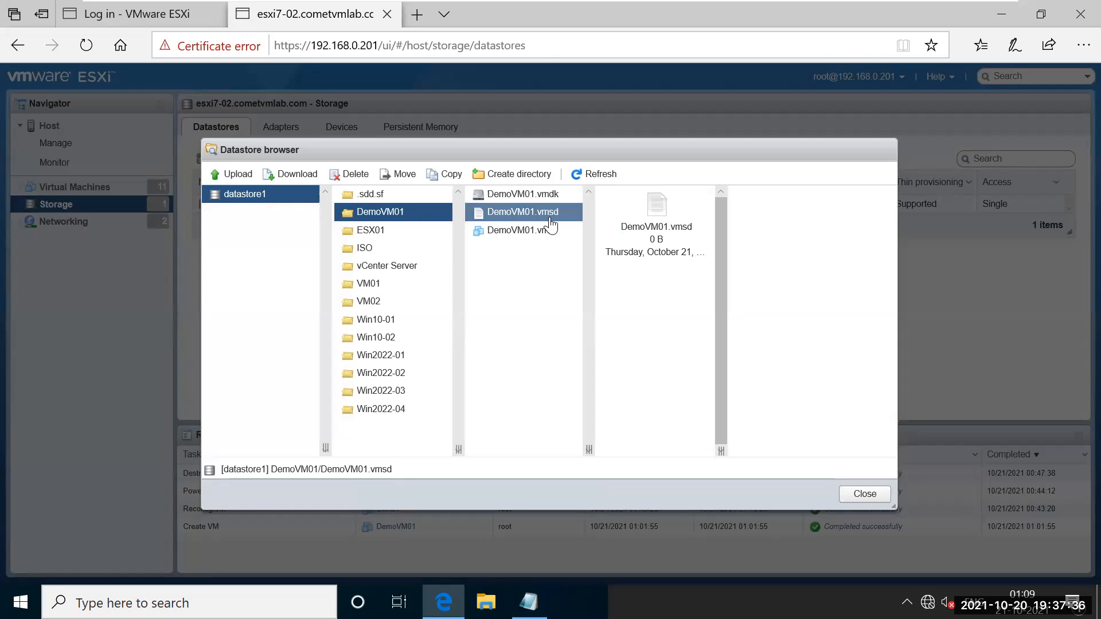
{"action": "left_click", "coordinate": [528, 601]}
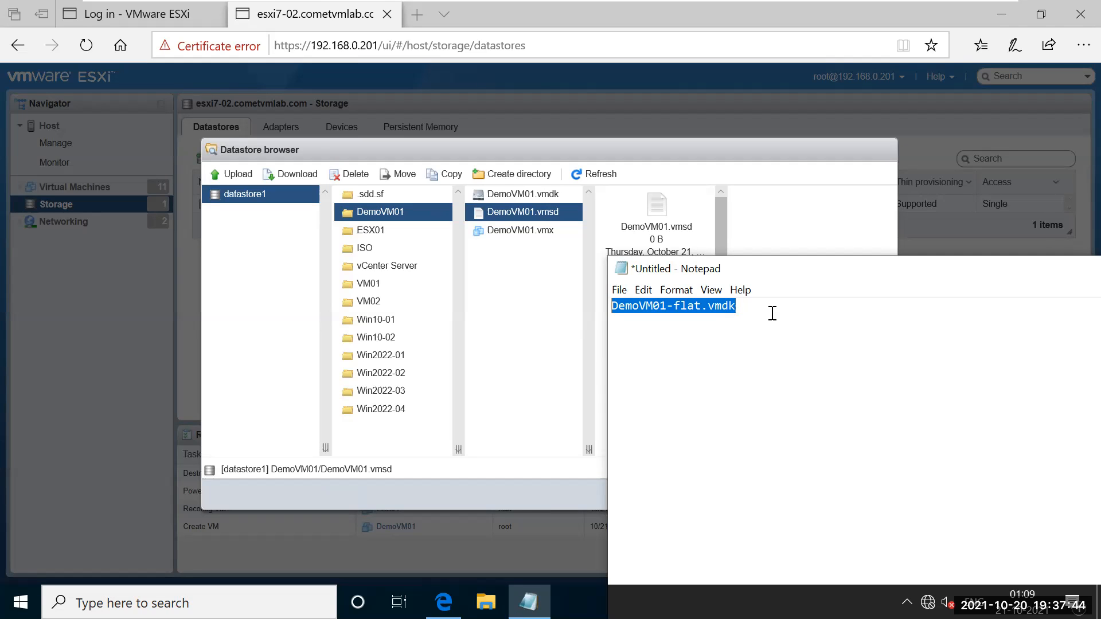
{"action": "type", "text": "Snam"}
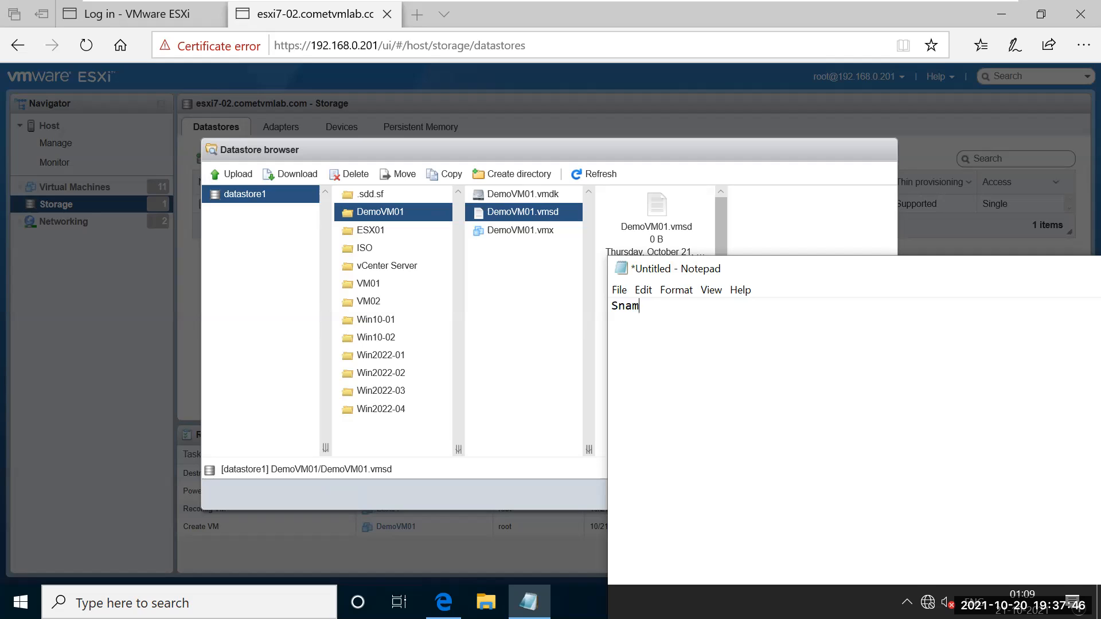
{"action": "type", "text": "pshot.vmsn"}
{"action": "left_click", "coordinate": [640, 305]}
{"action": "key", "text": "BackSpace"}
{"action": "left_click", "coordinate": [745, 312]}
{"action": "key", "text": "shift+Left"}
{"action": "key", "text": "shift+Left"}
{"action": "left_click", "coordinate": [605, 308], "text": "shift"}
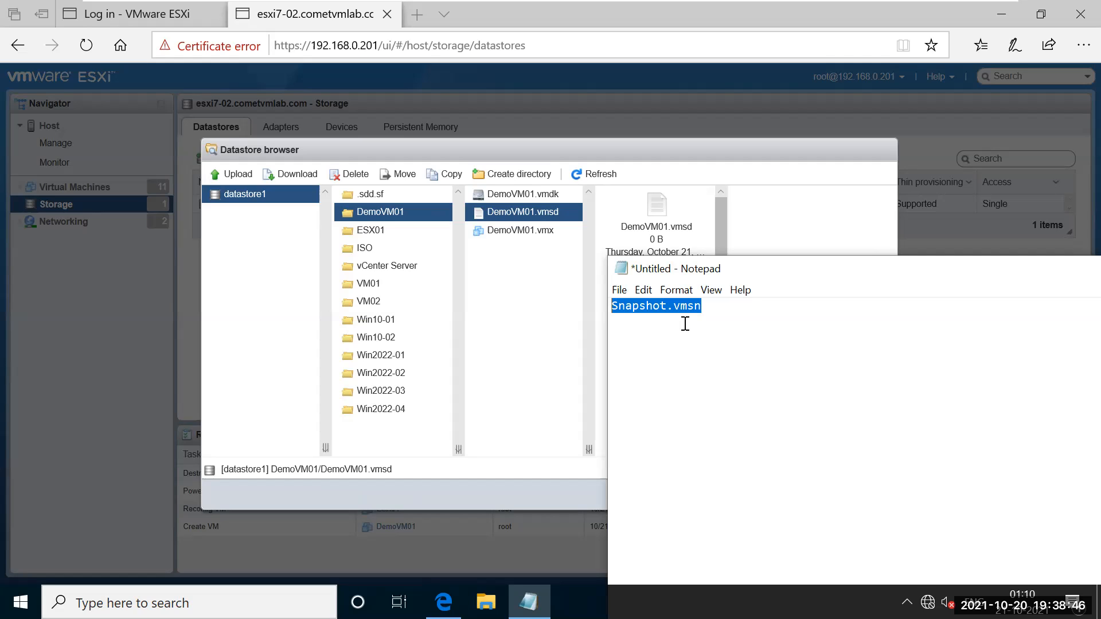
Download DemoVM01.vmx from the DemoVM01 folder on datastore1, saving it in the Downloads folder
{"action": "left_click", "coordinate": [561, 234]}
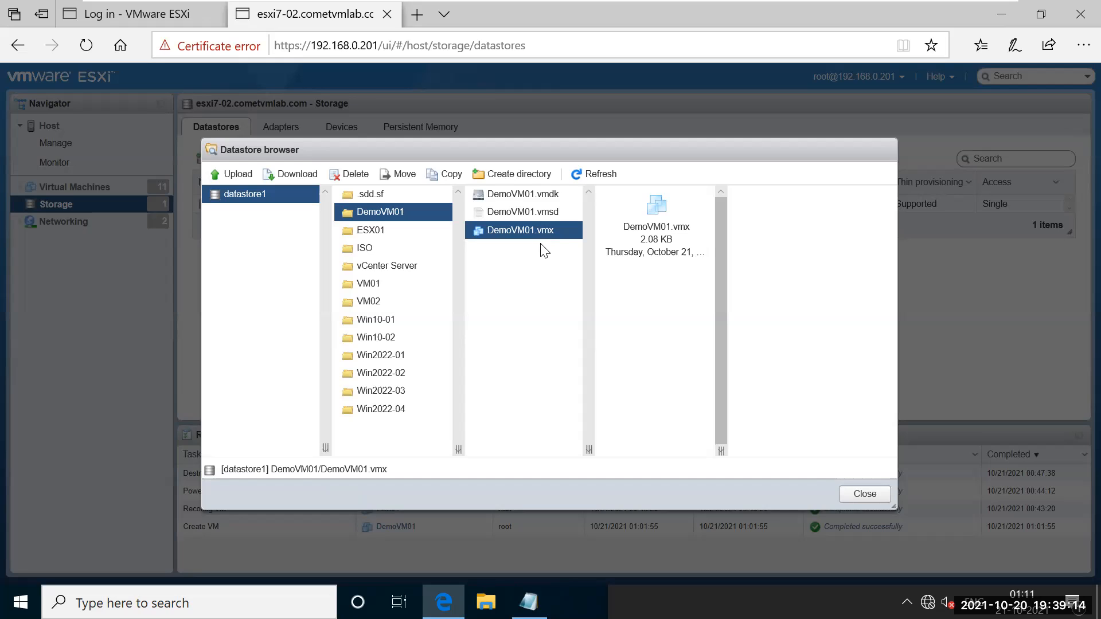
{"action": "left_click", "coordinate": [308, 179]}
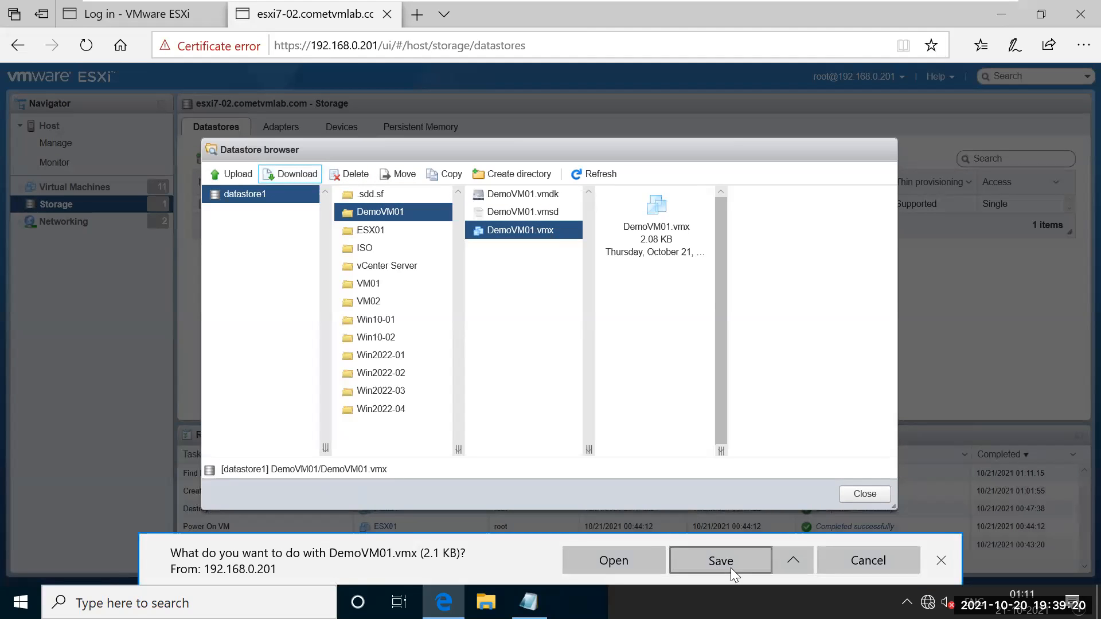
{"action": "left_click", "coordinate": [801, 564]}
{"action": "left_click", "coordinate": [731, 533]}
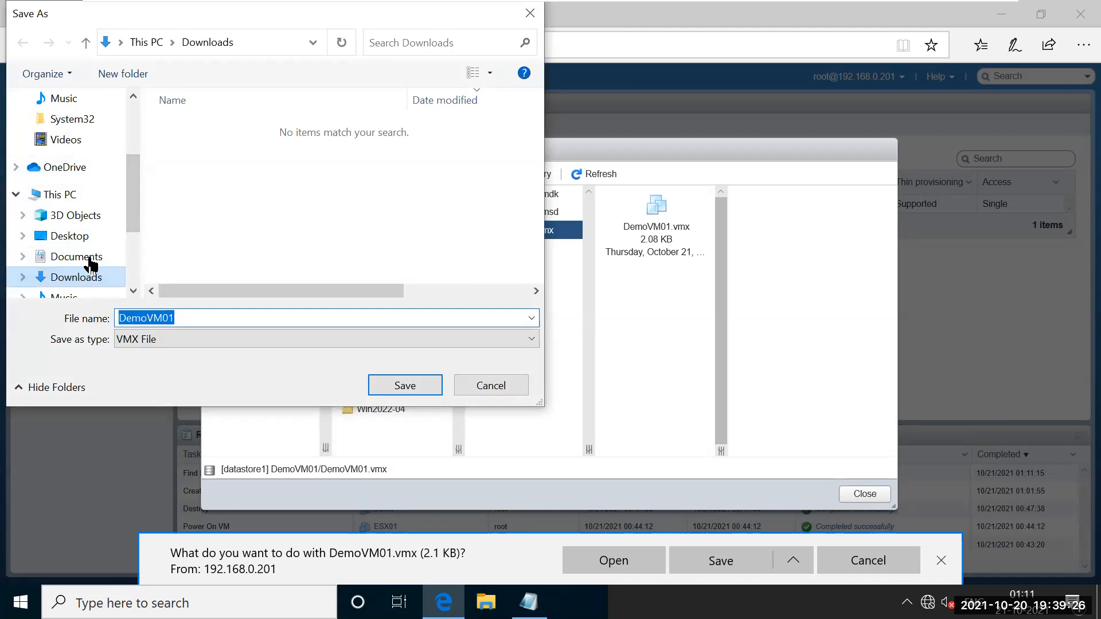
{"action": "left_click", "coordinate": [413, 384]}
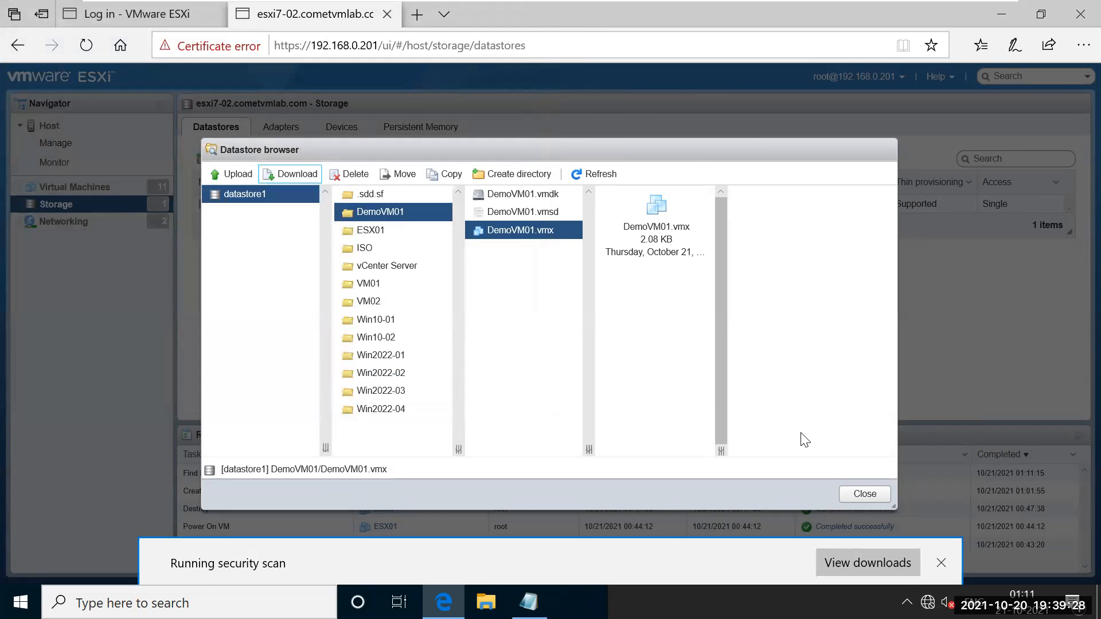
Show the downloaded DemoVM01.vmx in its folder and open it with Notepad, without always using that app for .vmx files
{"action": "left_click", "coordinate": [794, 565]}
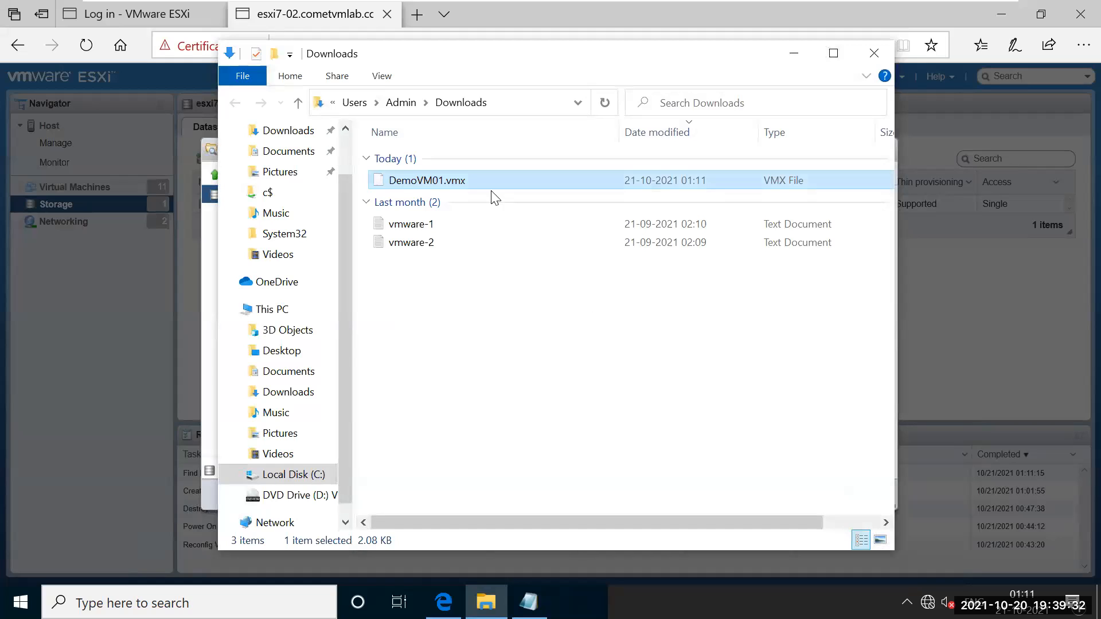
{"action": "right_click", "coordinate": [450, 185]}
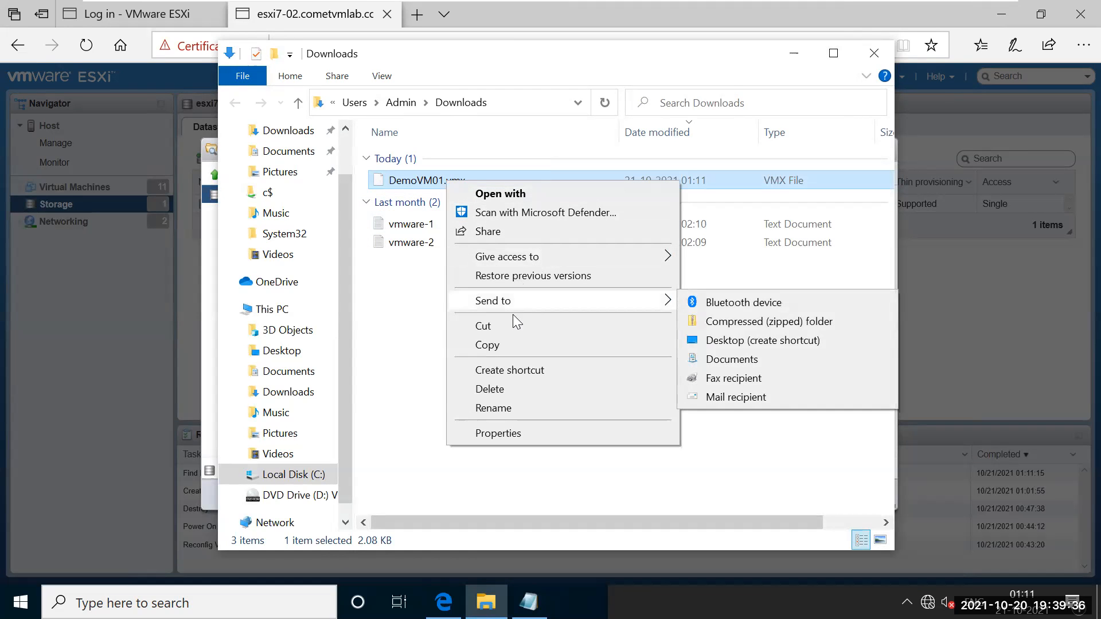
{"action": "mouse_move", "coordinate": [522, 259]}
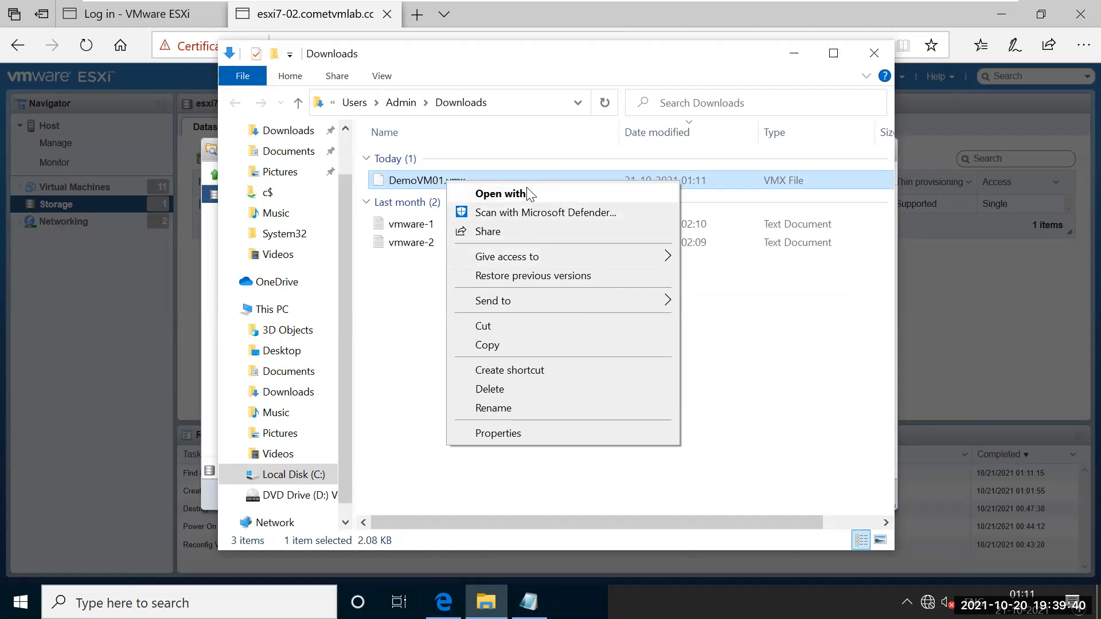
{"action": "left_click", "coordinate": [505, 193]}
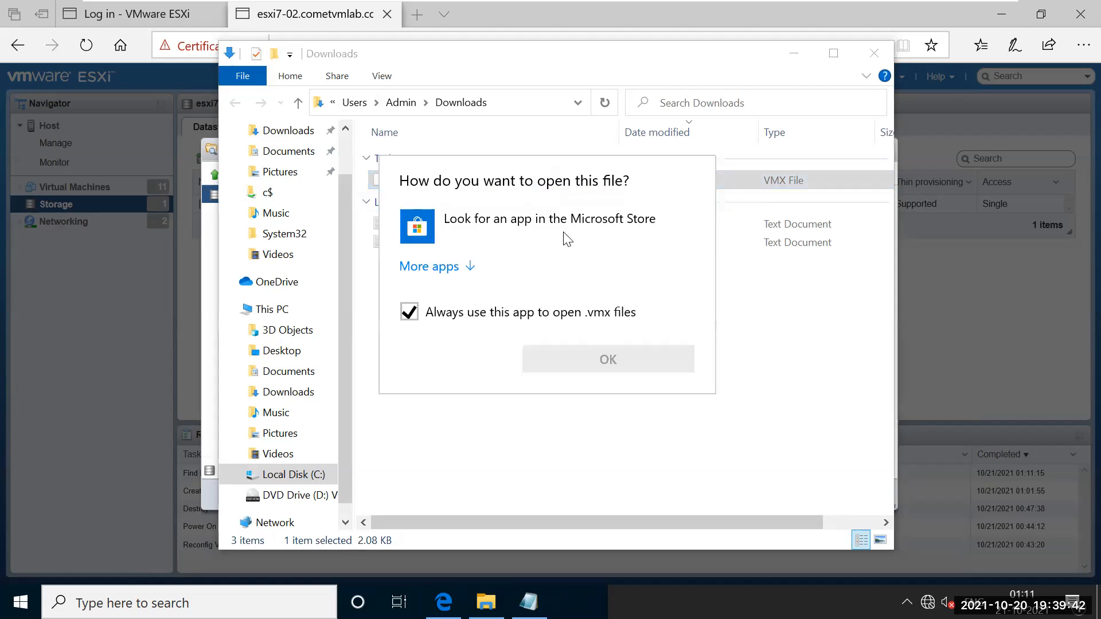
{"action": "left_click", "coordinate": [430, 265]}
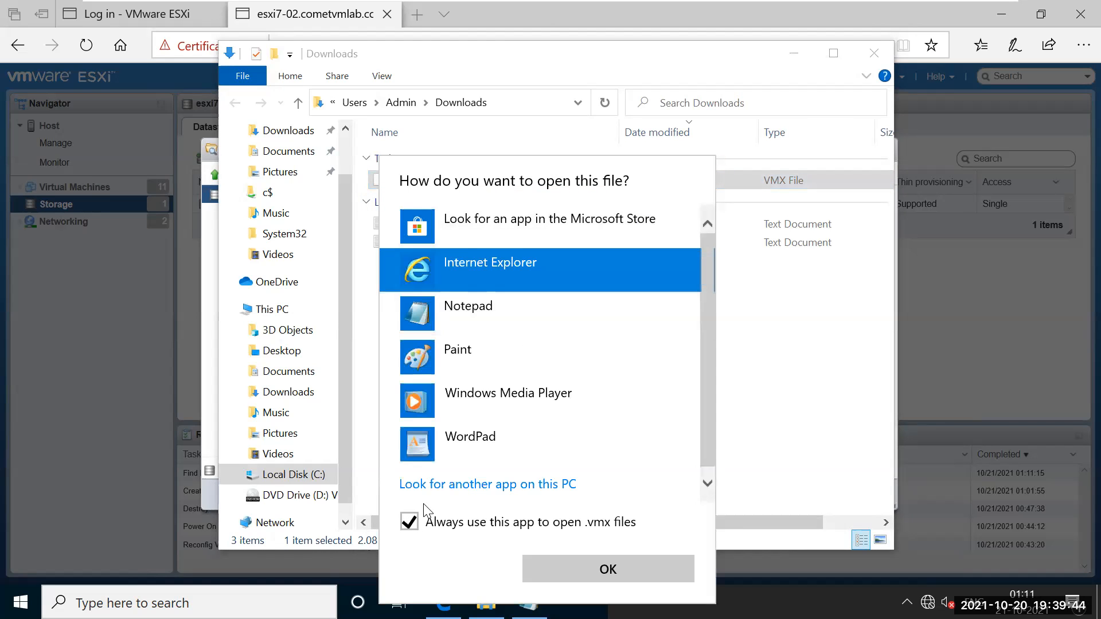
{"action": "left_click", "coordinate": [409, 521]}
{"action": "left_click", "coordinate": [659, 318]}
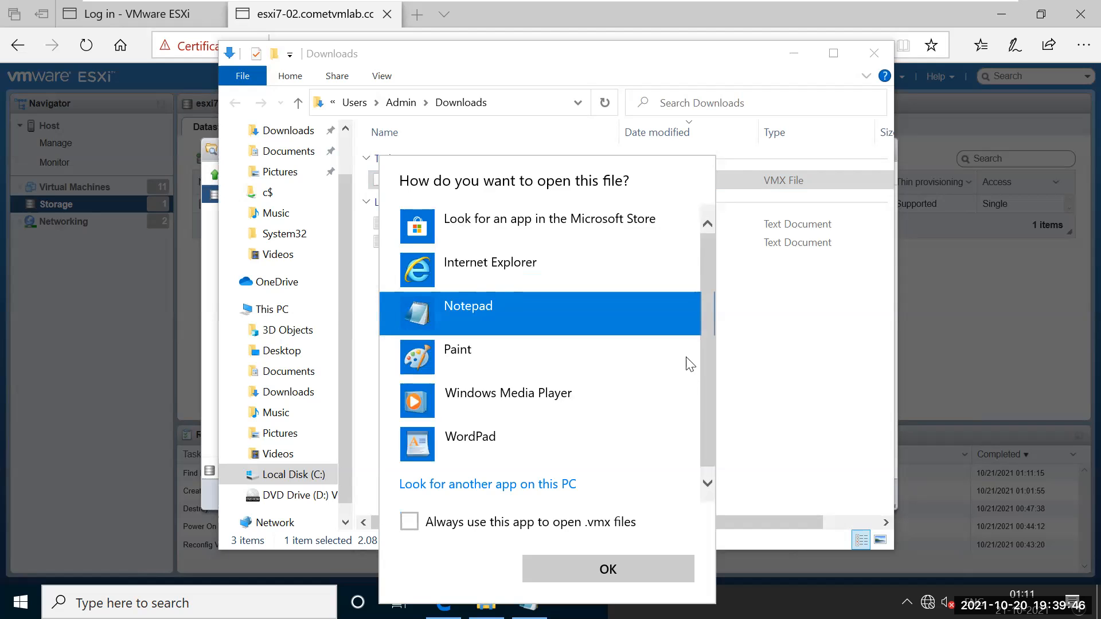
{"action": "left_click", "coordinate": [606, 569]}
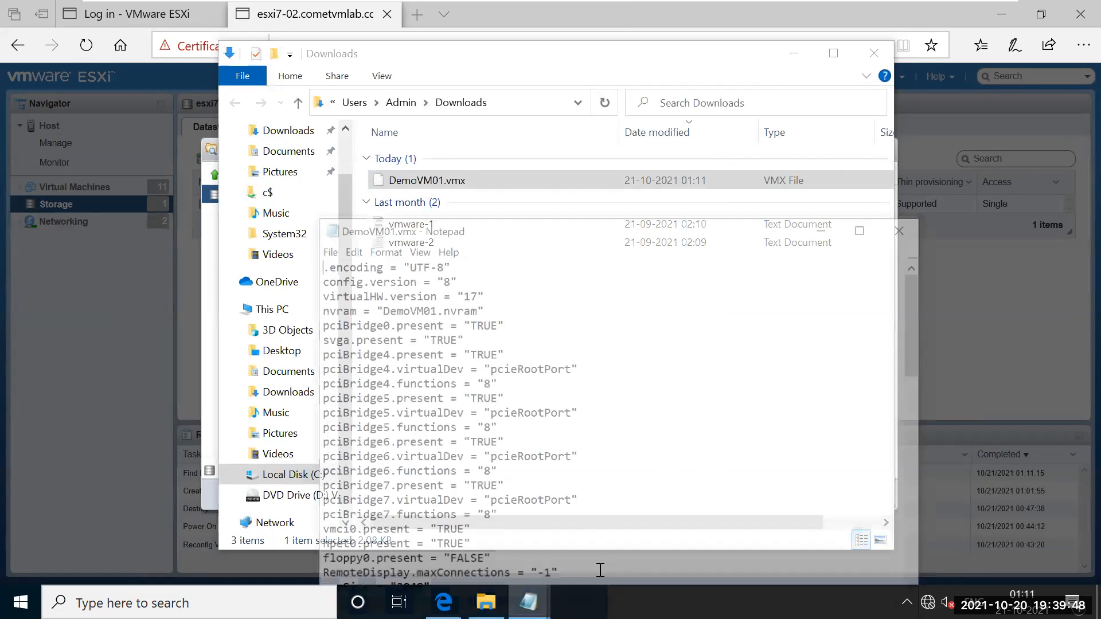
Examine the config.version, virtualHW.version and nvram entries at the start of DemoVM01.vmx
{"action": "left_click_drag", "start_coordinate": [559, 231], "coordinate": [625, 127]}
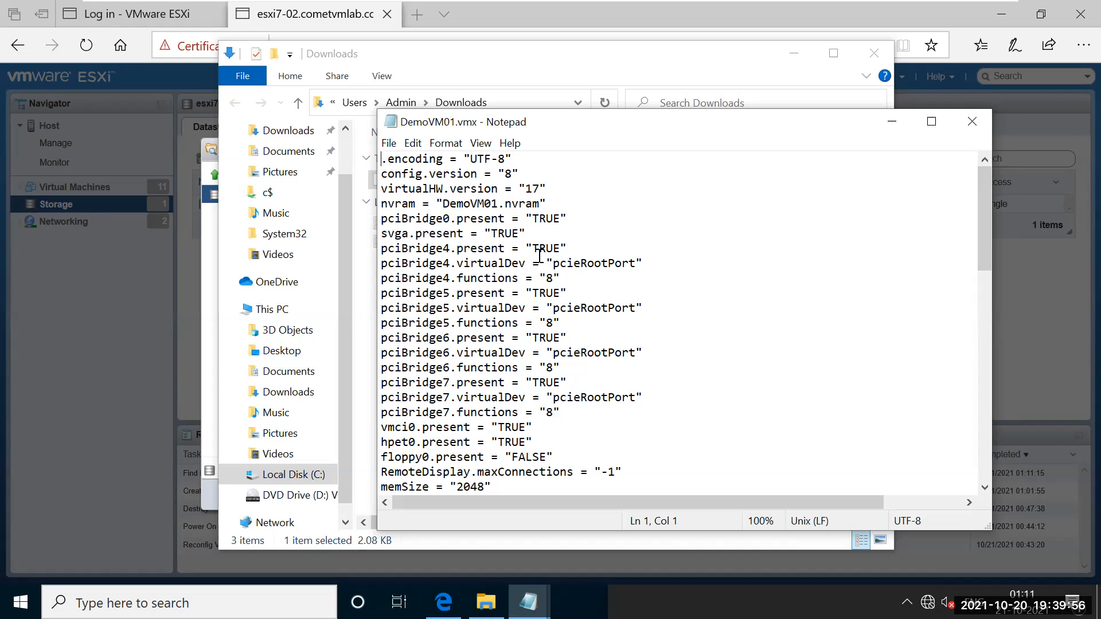
{"action": "left_click_drag", "start_coordinate": [428, 174], "coordinate": [535, 177]}
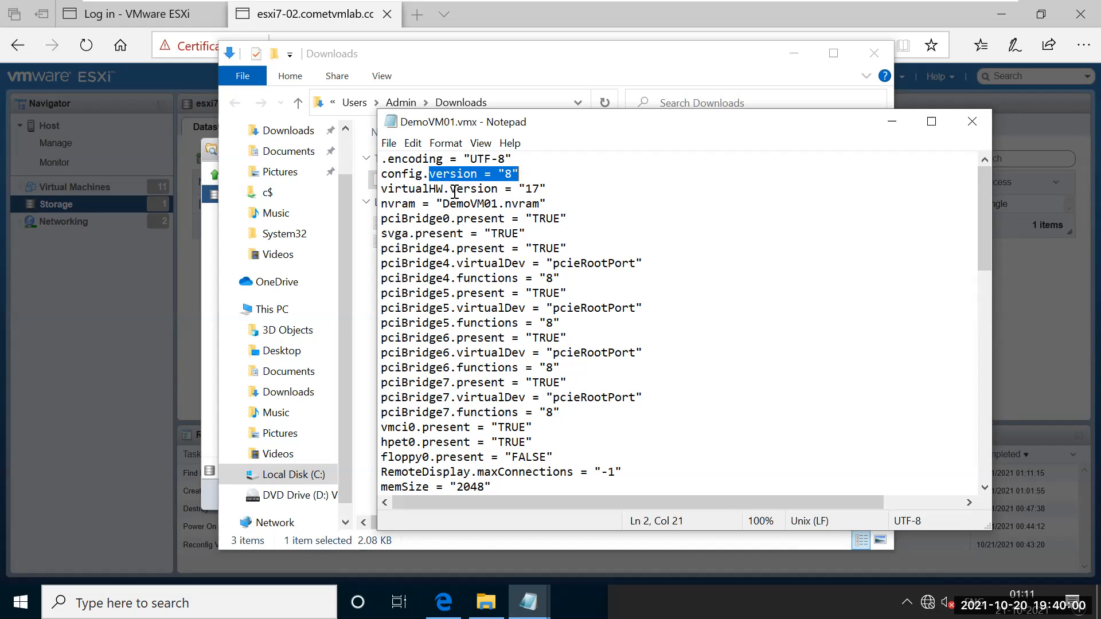
{"action": "left_click_drag", "start_coordinate": [429, 189], "coordinate": [560, 187]}
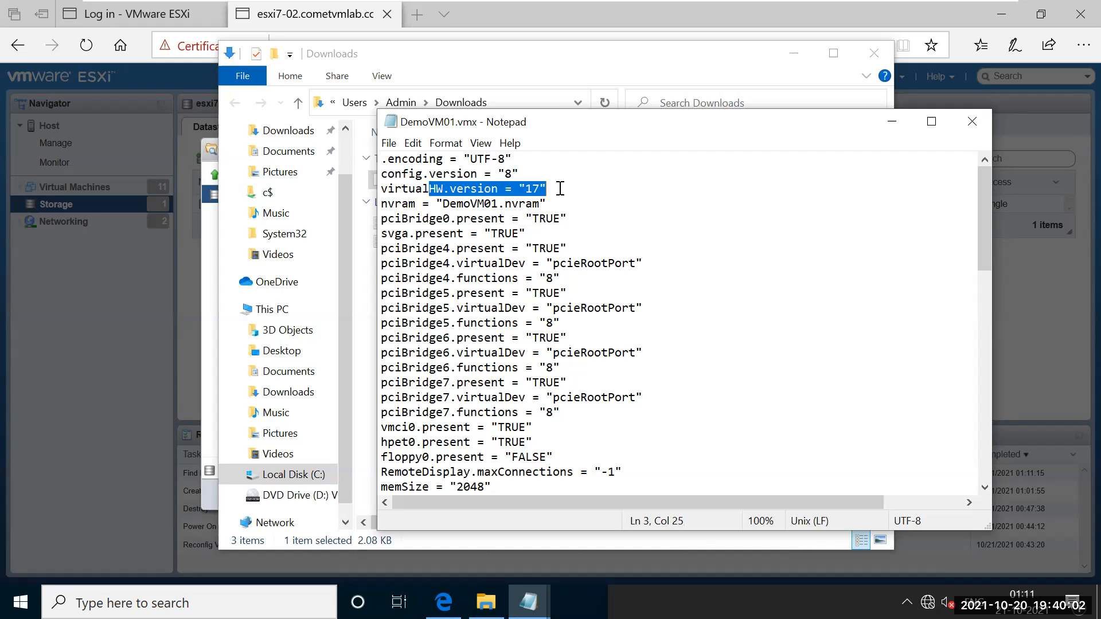
{"action": "left_click", "coordinate": [387, 204]}
{"action": "left_click", "coordinate": [569, 204], "text": "shift"}
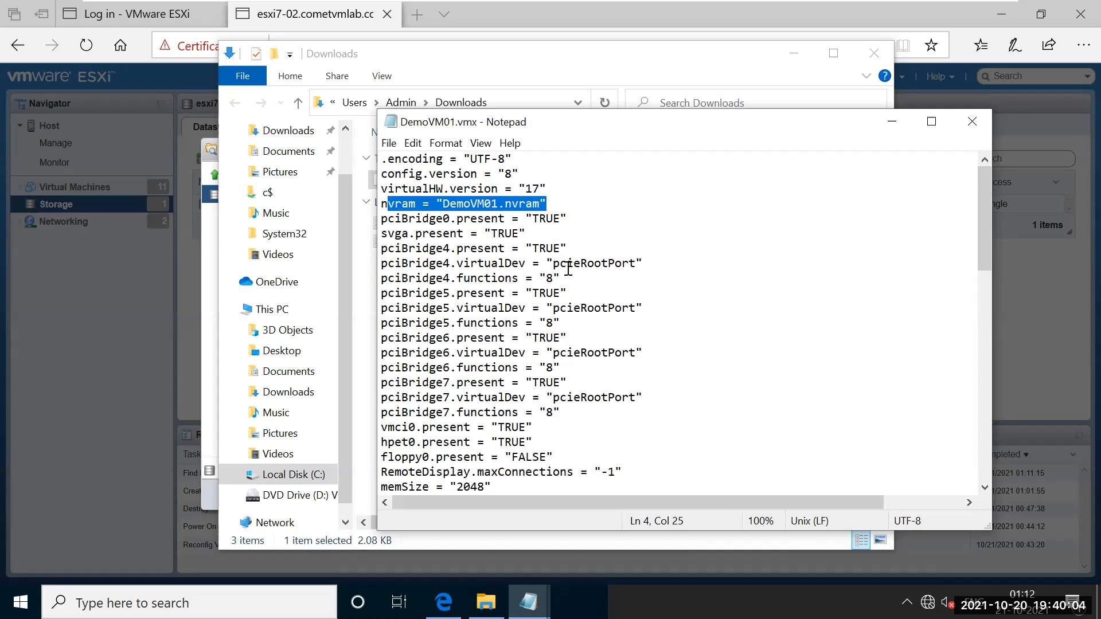
Read through the rest of DemoVM01.vmx and examine the scsi0:0 device type and disk file name entries
{"action": "scroll", "coordinate": [572, 295], "scroll_direction": "down", "scroll_amount": 4}
{"action": "scroll", "coordinate": [571, 295], "scroll_direction": "down", "scroll_amount": 9}
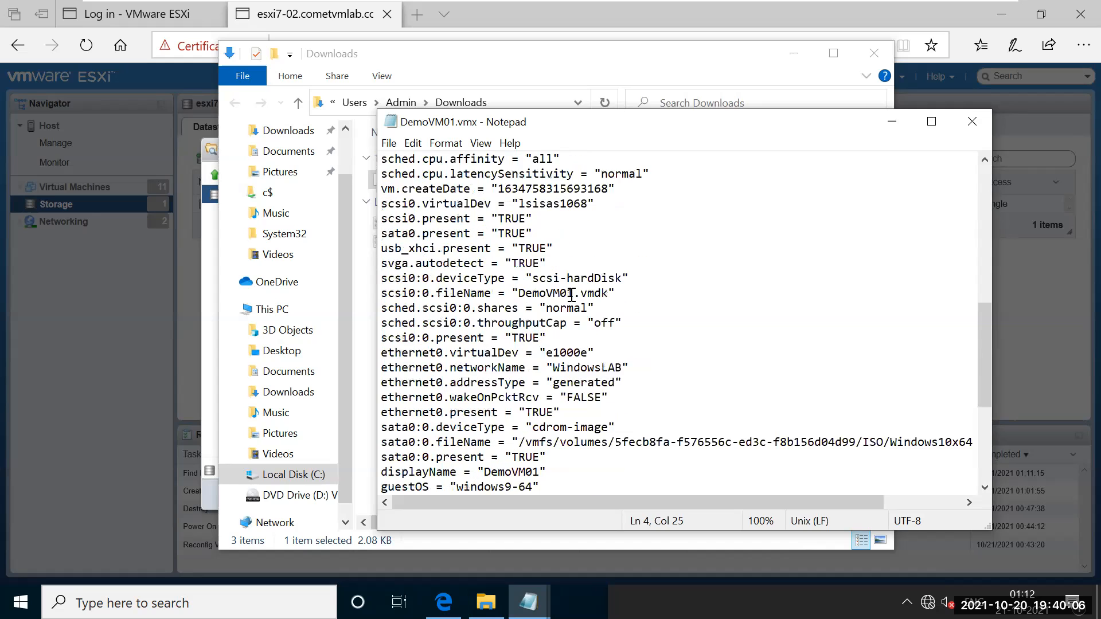
{"action": "scroll", "coordinate": [572, 295], "scroll_direction": "down", "scroll_amount": 1}
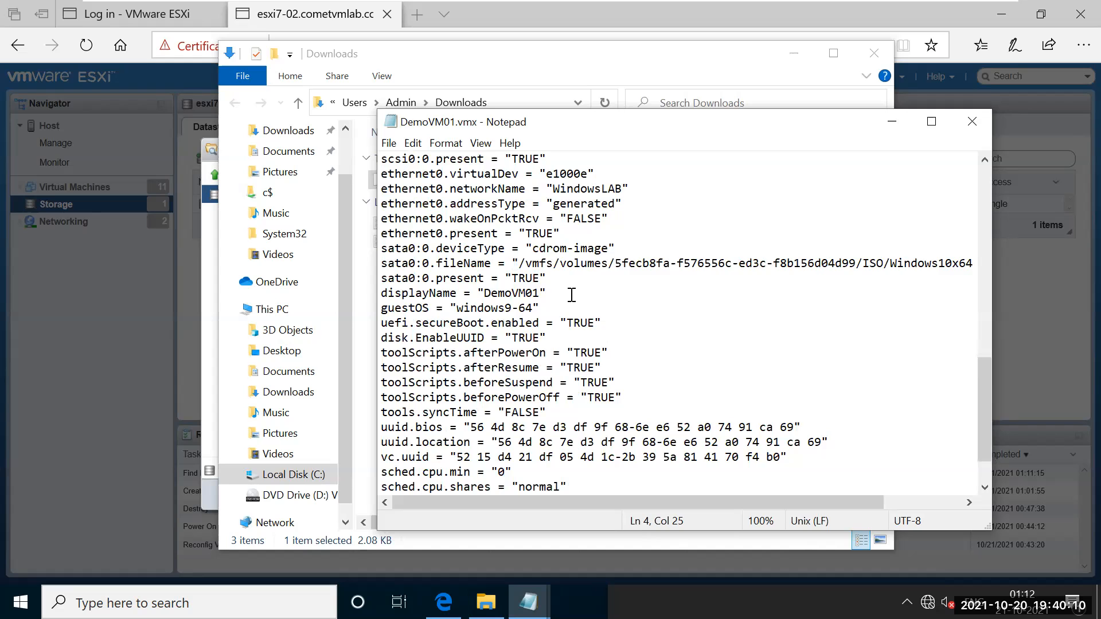
{"action": "scroll", "coordinate": [572, 295], "scroll_direction": "down", "scroll_amount": 2}
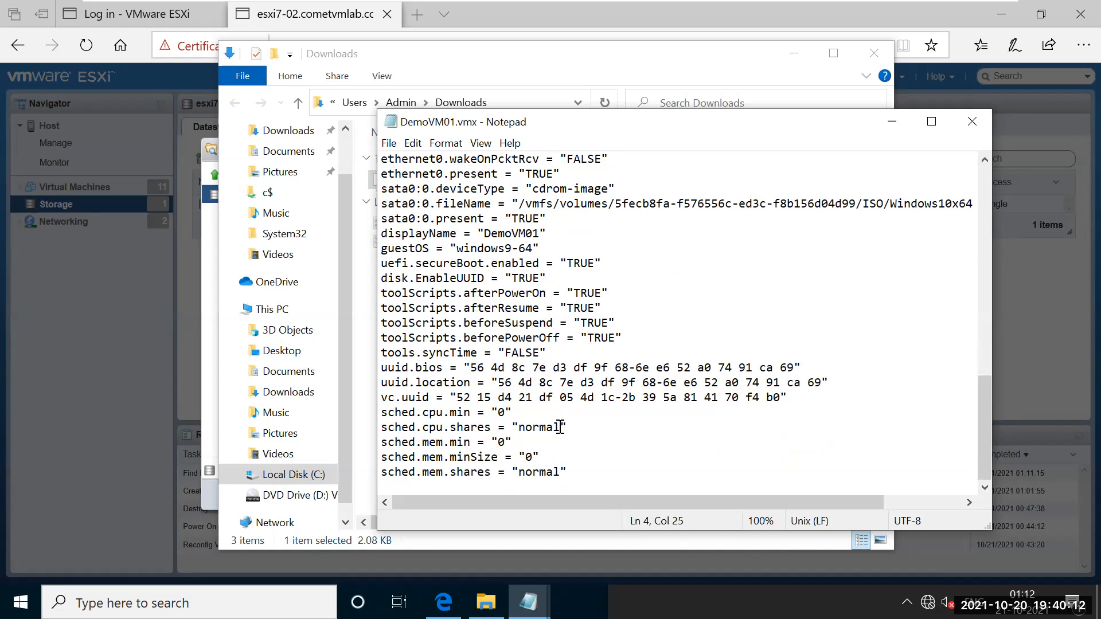
{"action": "scroll", "coordinate": [551, 439], "scroll_direction": "up", "scroll_amount": 3}
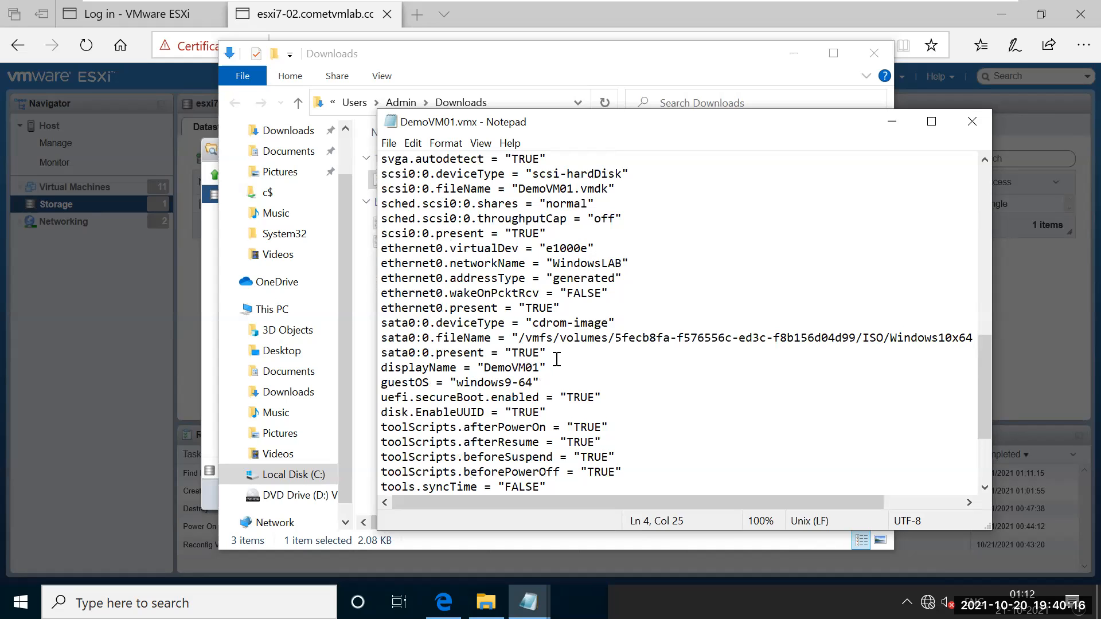
{"action": "scroll", "coordinate": [438, 246], "scroll_direction": "up", "scroll_amount": 2}
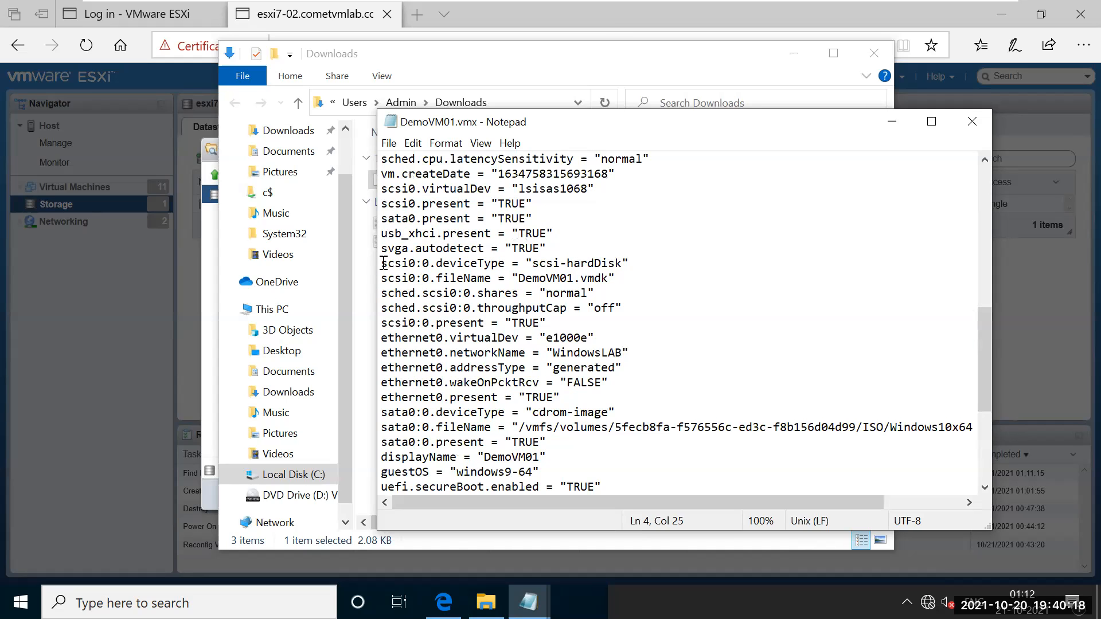
{"action": "left_click_drag", "start_coordinate": [383, 263], "coordinate": [617, 264]}
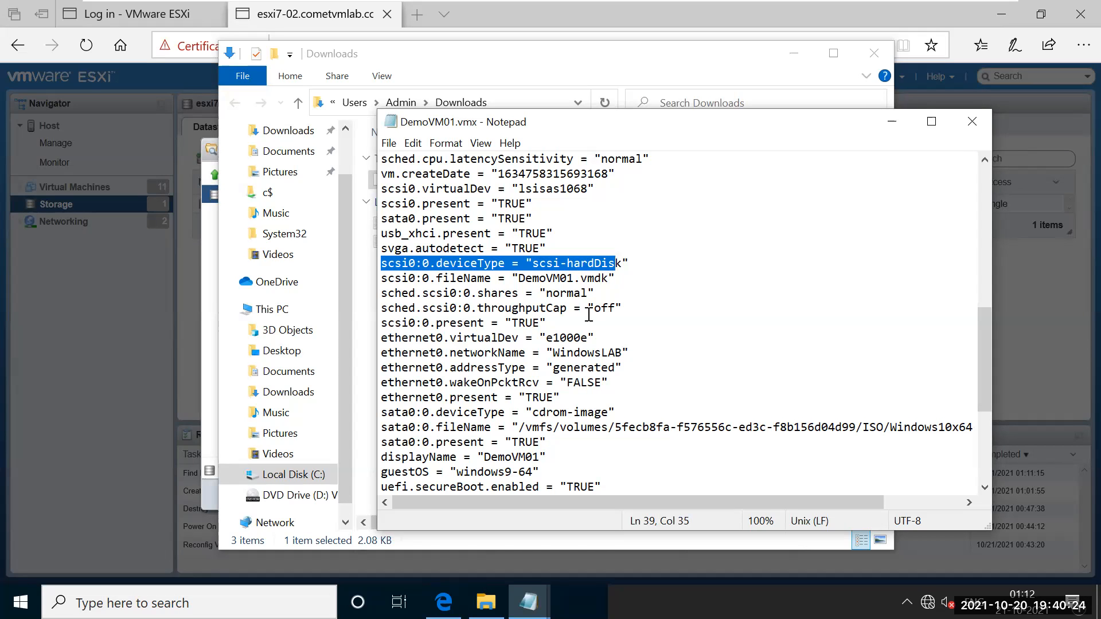
{"action": "left_click_drag", "start_coordinate": [607, 278], "coordinate": [521, 276]}
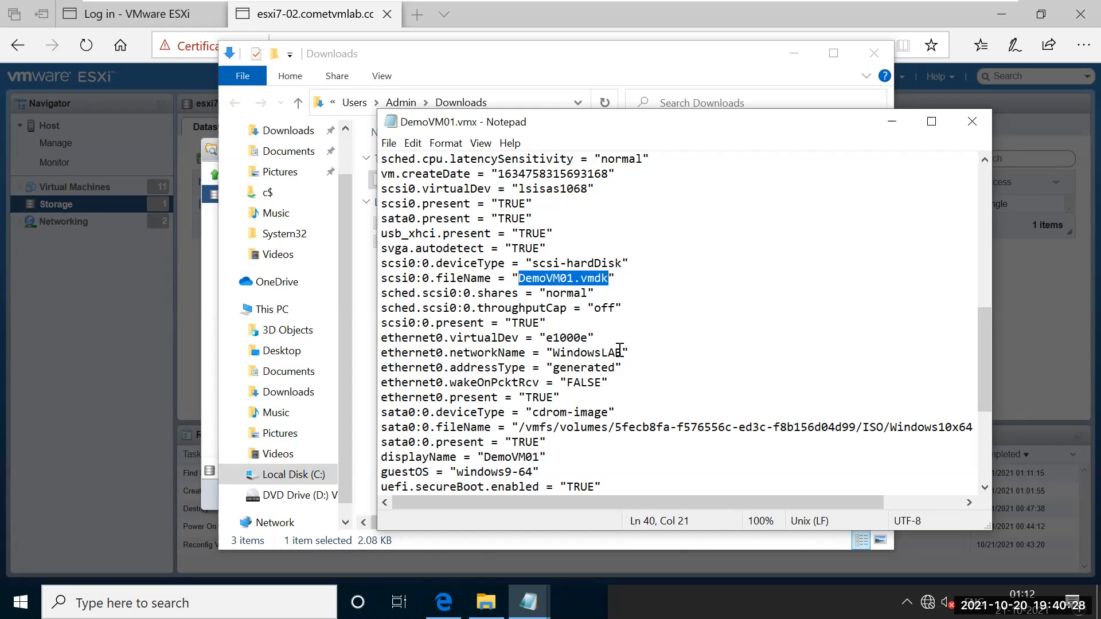
Examine the ethernet0.networkName, displayName and guestOS entries in DemoVM01.vmx and read through to the end of the file
{"action": "left_click_drag", "start_coordinate": [622, 353], "coordinate": [380, 353]}
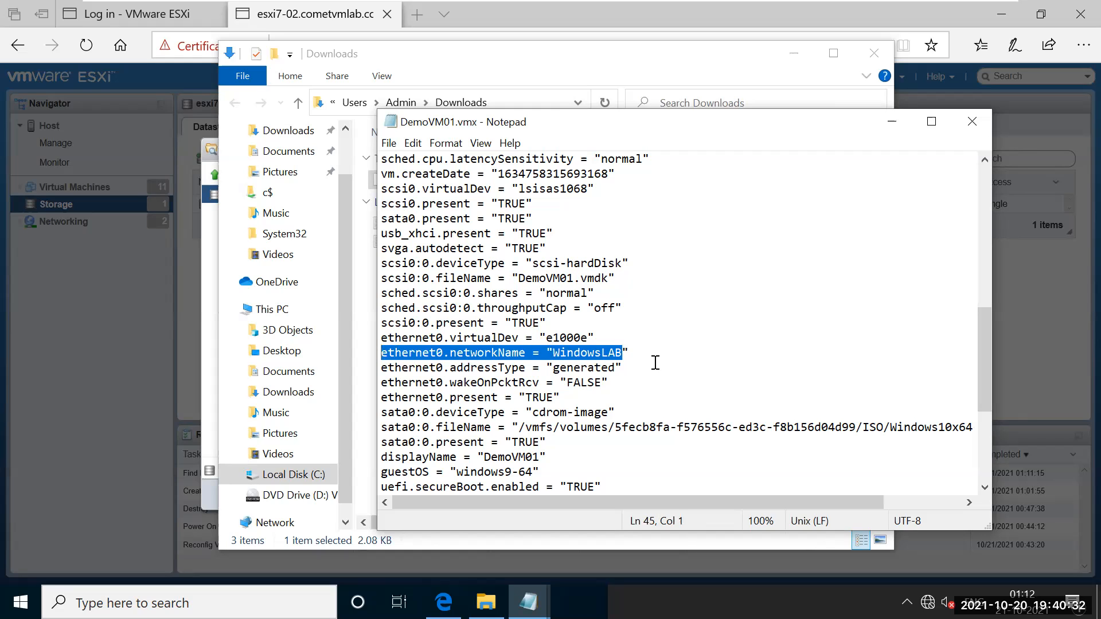
{"action": "scroll", "coordinate": [656, 362], "scroll_direction": "down", "scroll_amount": 1}
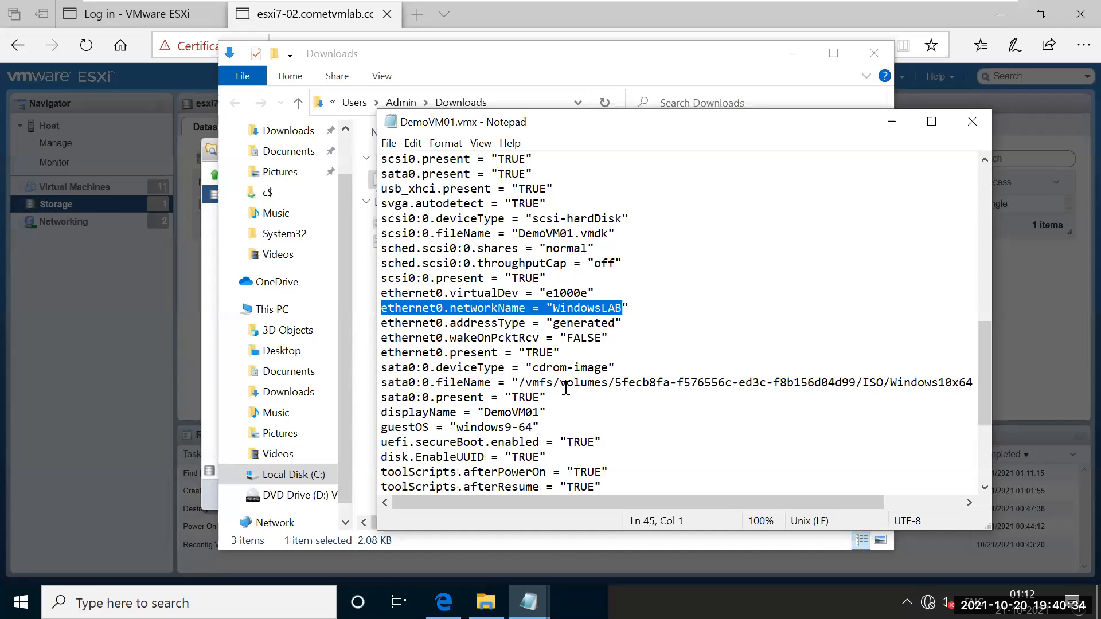
{"action": "left_click_drag", "start_coordinate": [535, 411], "coordinate": [401, 411]}
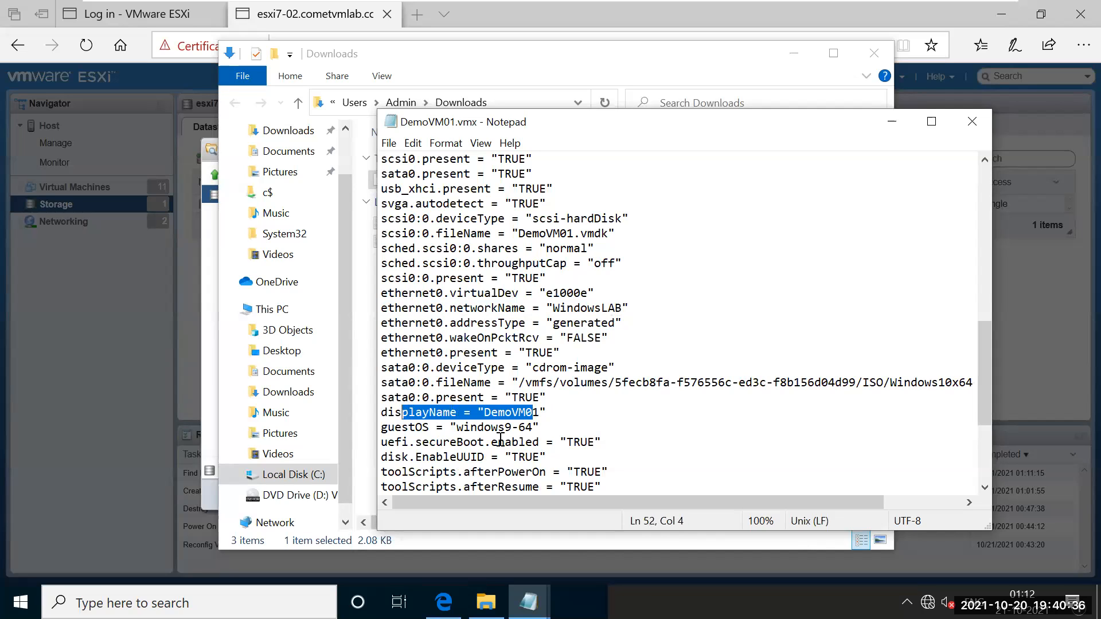
{"action": "left_click_drag", "start_coordinate": [532, 428], "coordinate": [367, 422]}
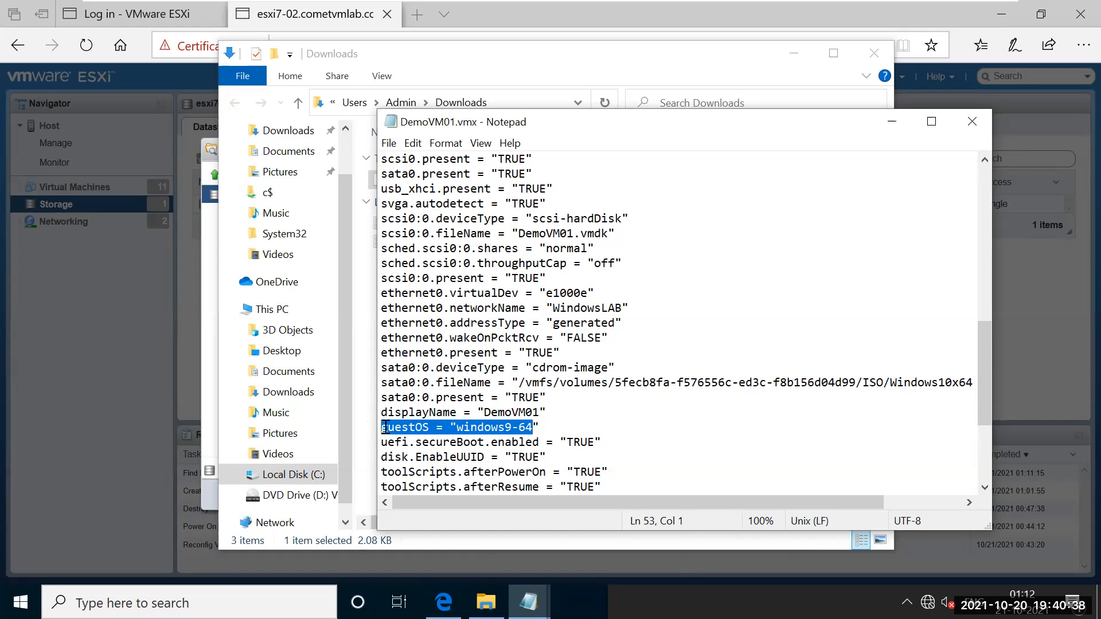
{"action": "scroll", "coordinate": [575, 421], "scroll_direction": "down", "scroll_amount": 2}
{"action": "scroll", "coordinate": [575, 422], "scroll_direction": "down", "scroll_amount": 2}
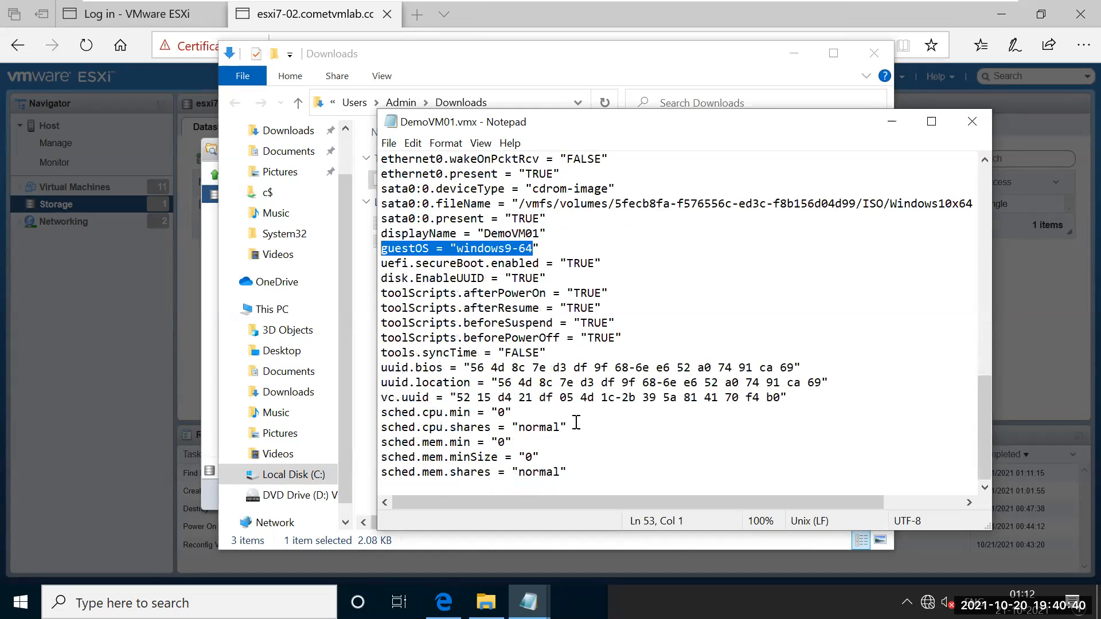
Return to the beginning of DemoVM01.vmx and examine the floppy0.present entry
{"action": "scroll", "coordinate": [576, 423], "scroll_direction": "up", "scroll_amount": 5}
{"action": "scroll", "coordinate": [576, 422], "scroll_direction": "up", "scroll_amount": 4}
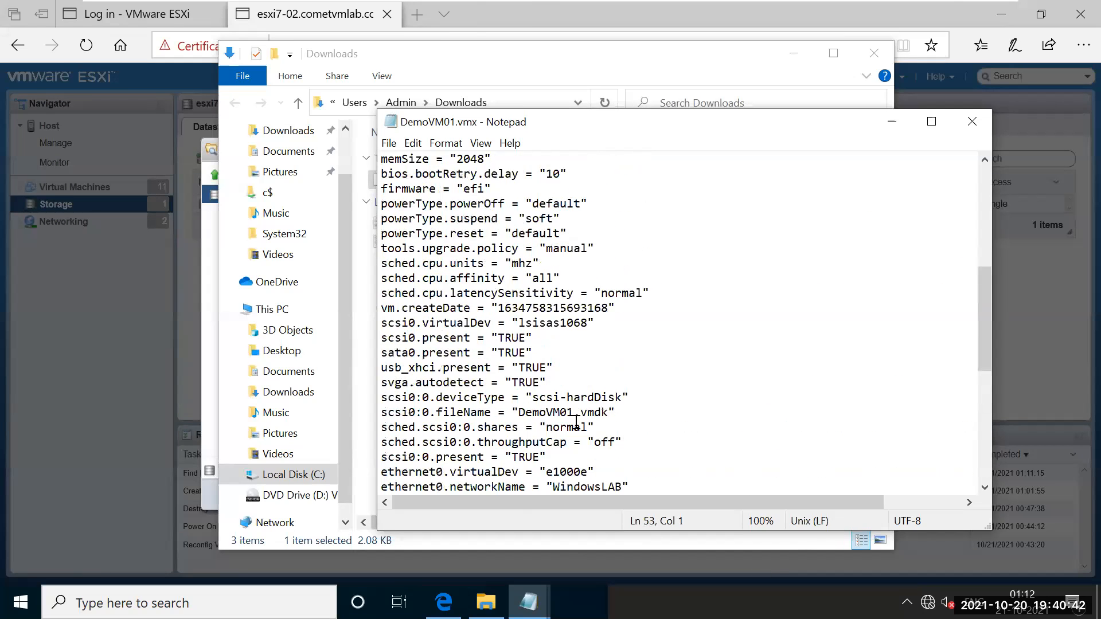
{"action": "scroll", "coordinate": [576, 422], "scroll_direction": "up", "scroll_amount": 2}
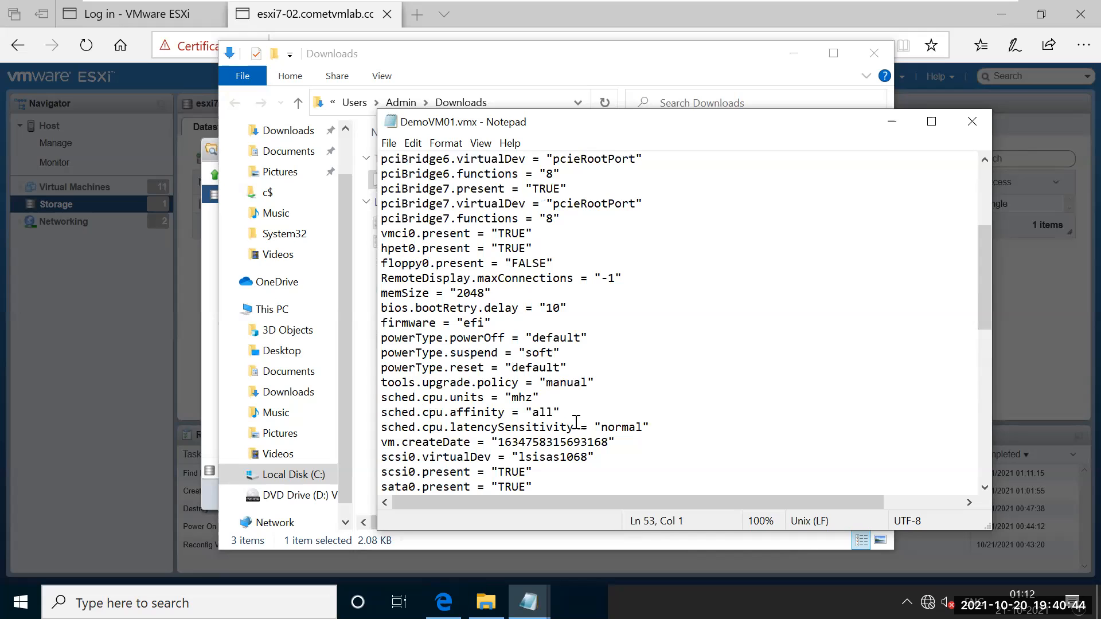
{"action": "scroll", "coordinate": [576, 443], "scroll_direction": "up", "scroll_amount": 4}
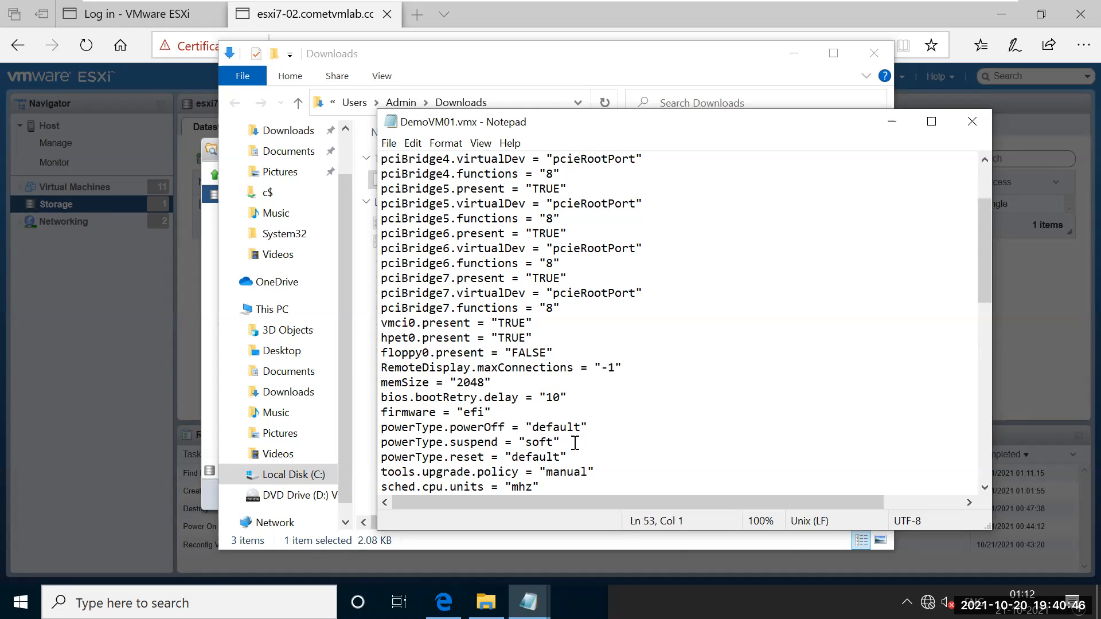
{"action": "scroll", "coordinate": [576, 443], "scroll_direction": "up", "scroll_amount": 1}
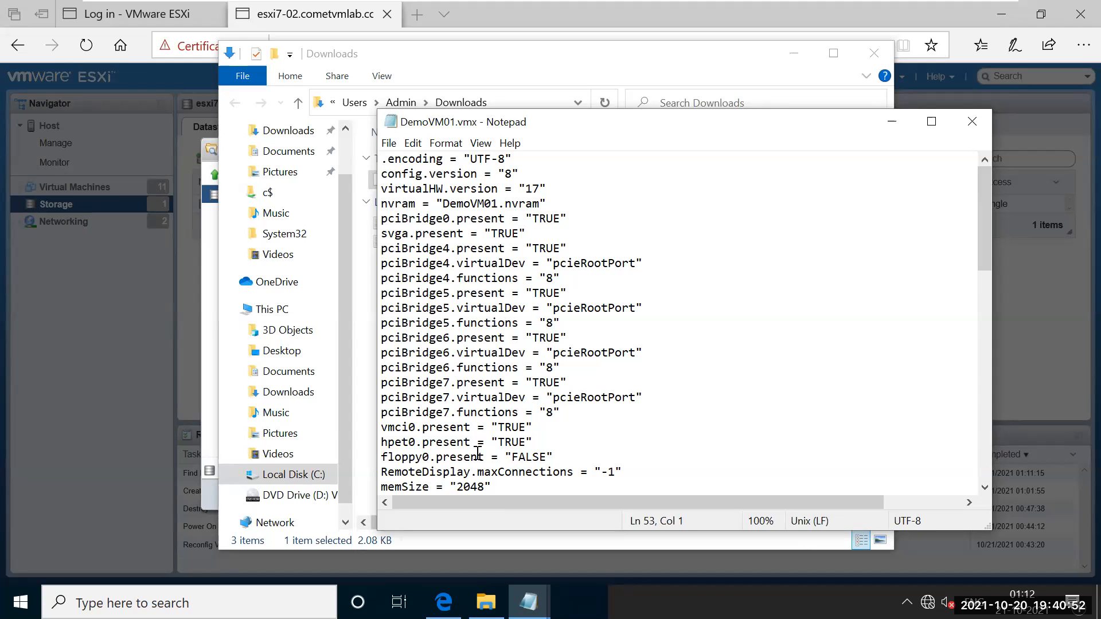
{"action": "left_click_drag", "start_coordinate": [511, 457], "coordinate": [382, 456]}
{"action": "scroll", "coordinate": [674, 462], "scroll_direction": "down", "scroll_amount": 3}
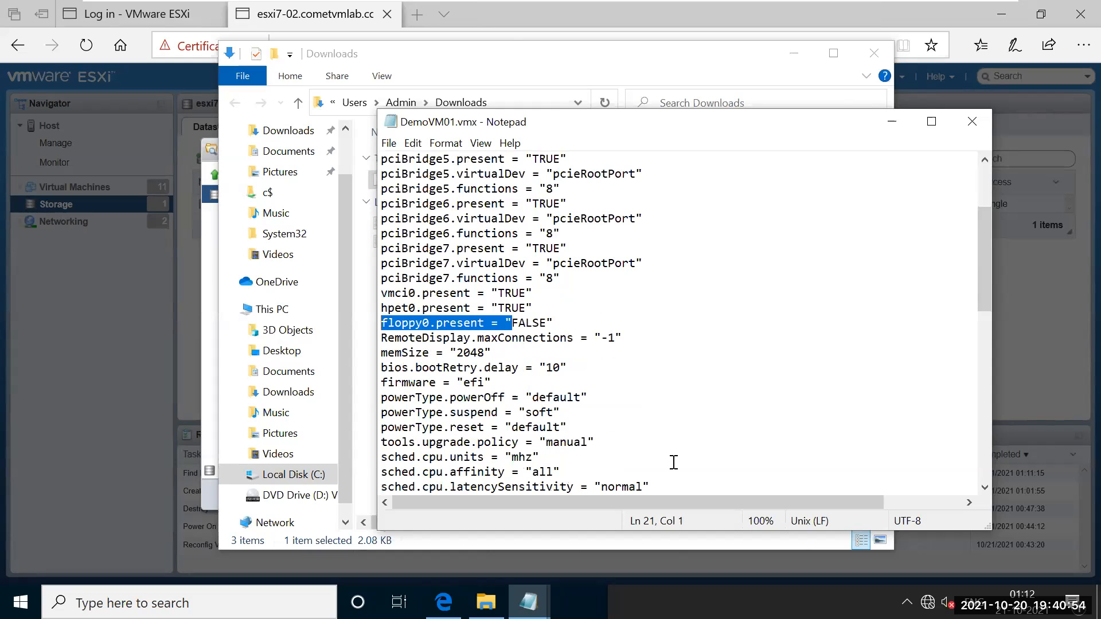
Examine the sched.cpu.units, powerType.powerOff and powerType.suspend entries in DemoVM01.vmx, then close the file and minimize the Downloads window
{"action": "scroll", "coordinate": [586, 438], "scroll_direction": "down", "scroll_amount": 3}
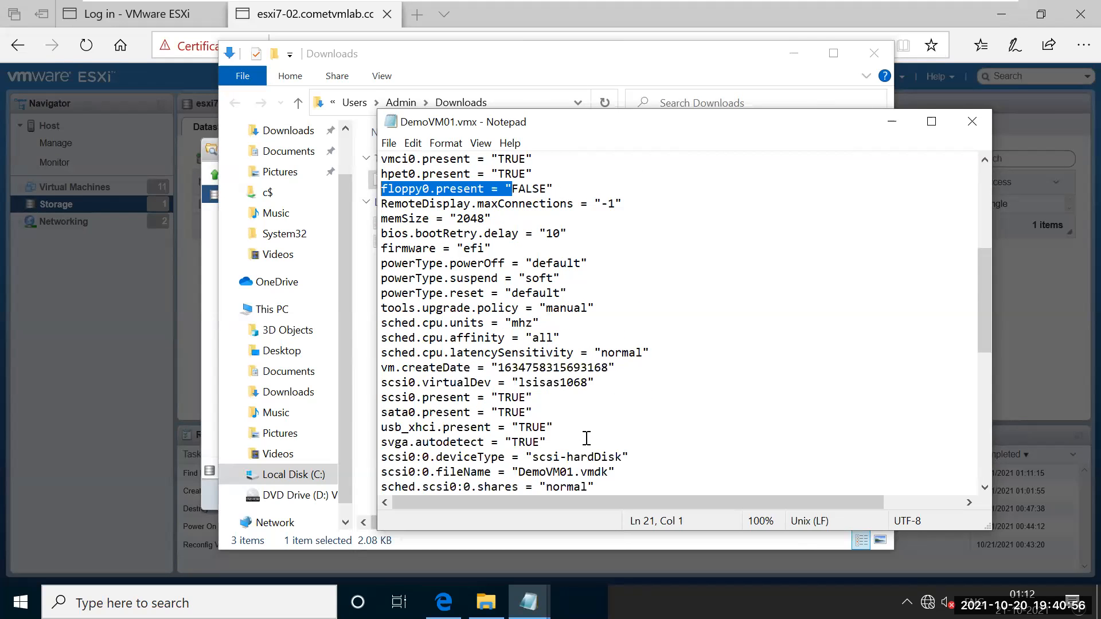
{"action": "scroll", "coordinate": [586, 439], "scroll_direction": "down", "scroll_amount": 2}
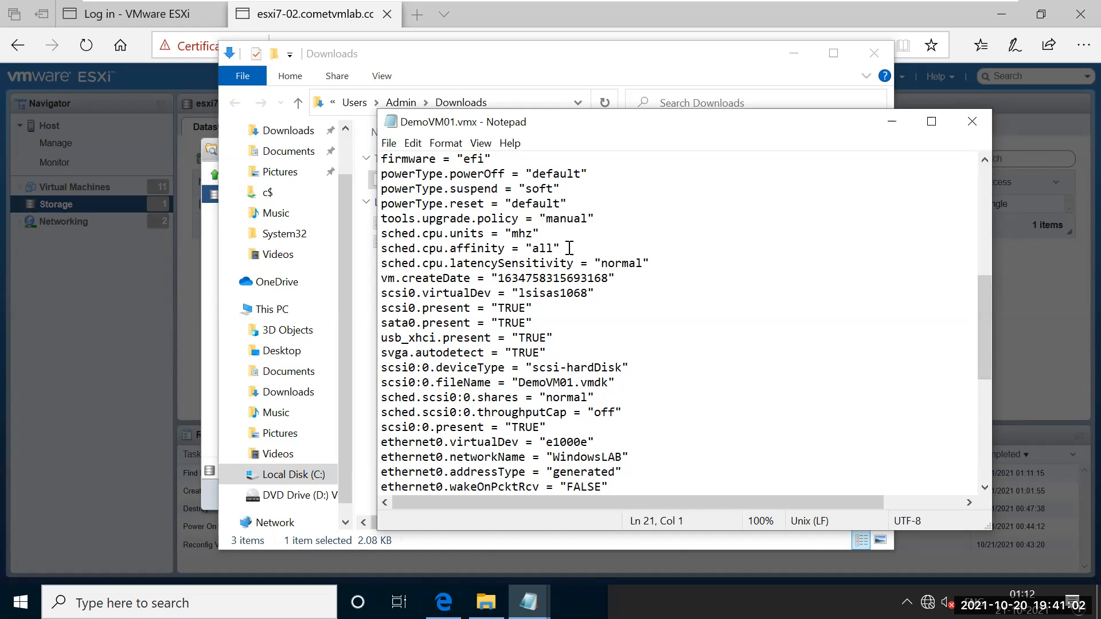
{"action": "left_click_drag", "start_coordinate": [532, 233], "coordinate": [379, 235]}
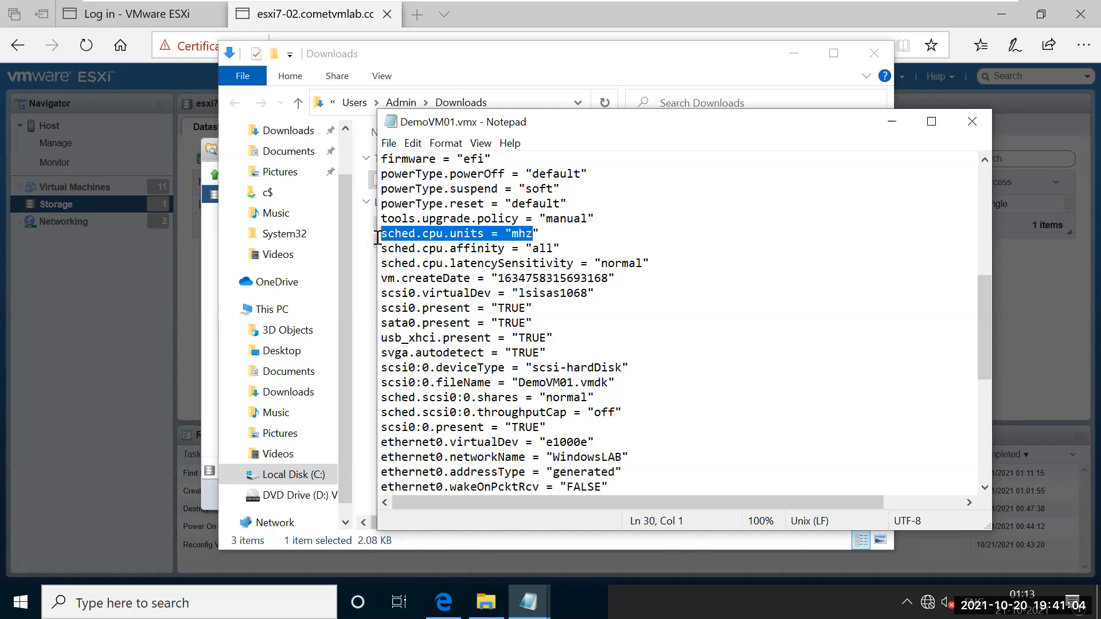
{"action": "left_click_drag", "start_coordinate": [561, 190], "coordinate": [390, 177]}
{"action": "scroll", "coordinate": [586, 336], "scroll_direction": "up", "scroll_amount": 3}
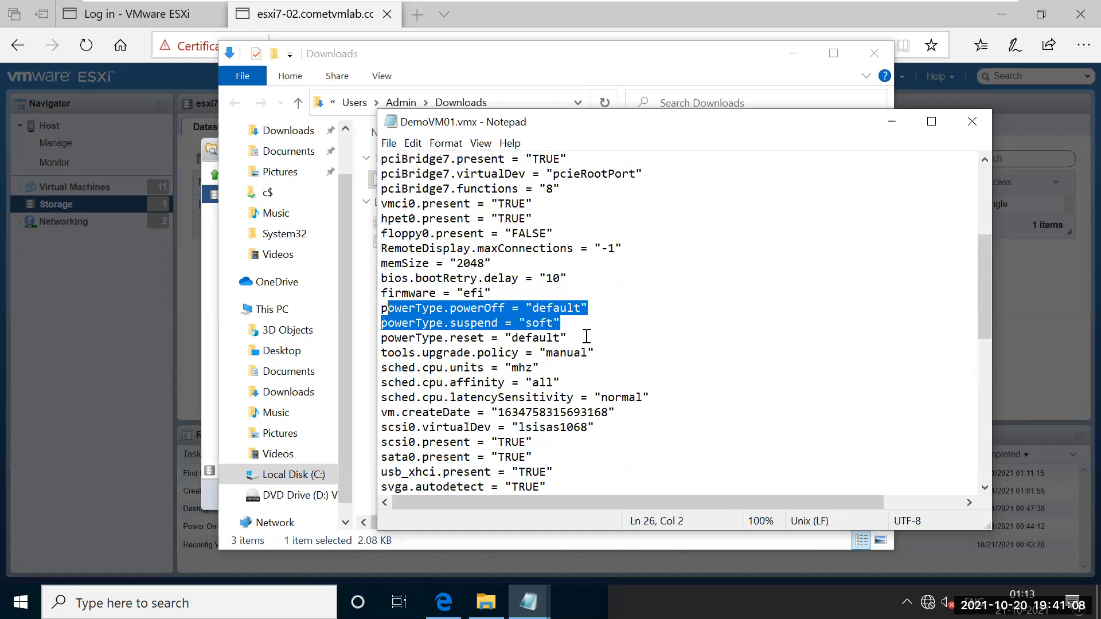
{"action": "scroll", "coordinate": [586, 336], "scroll_direction": "down", "scroll_amount": 5}
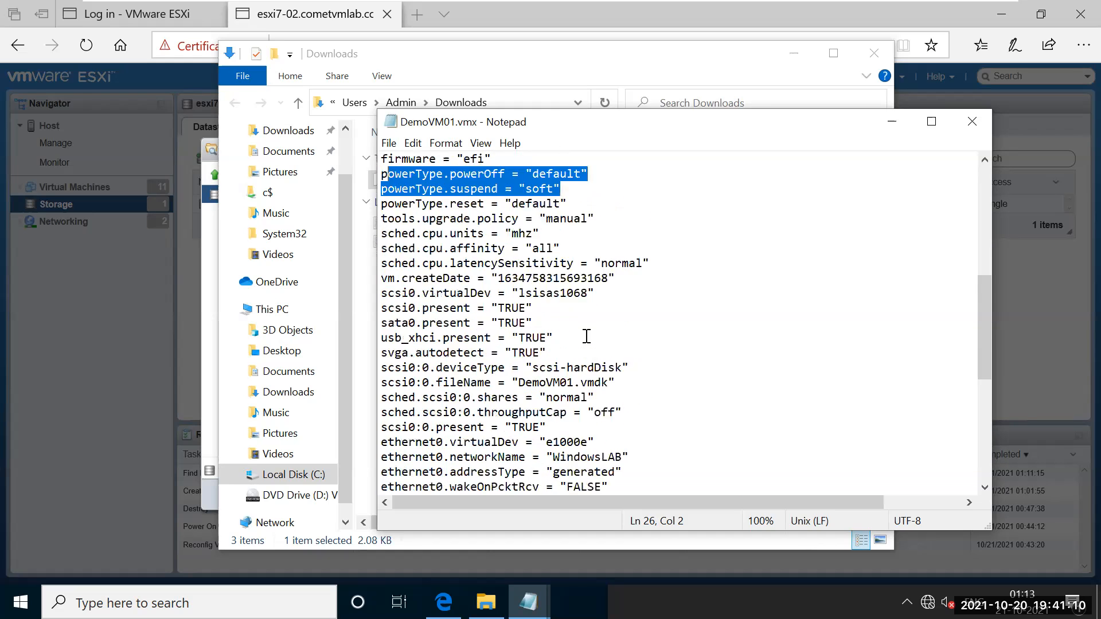
{"action": "left_click", "coordinate": [969, 126]}
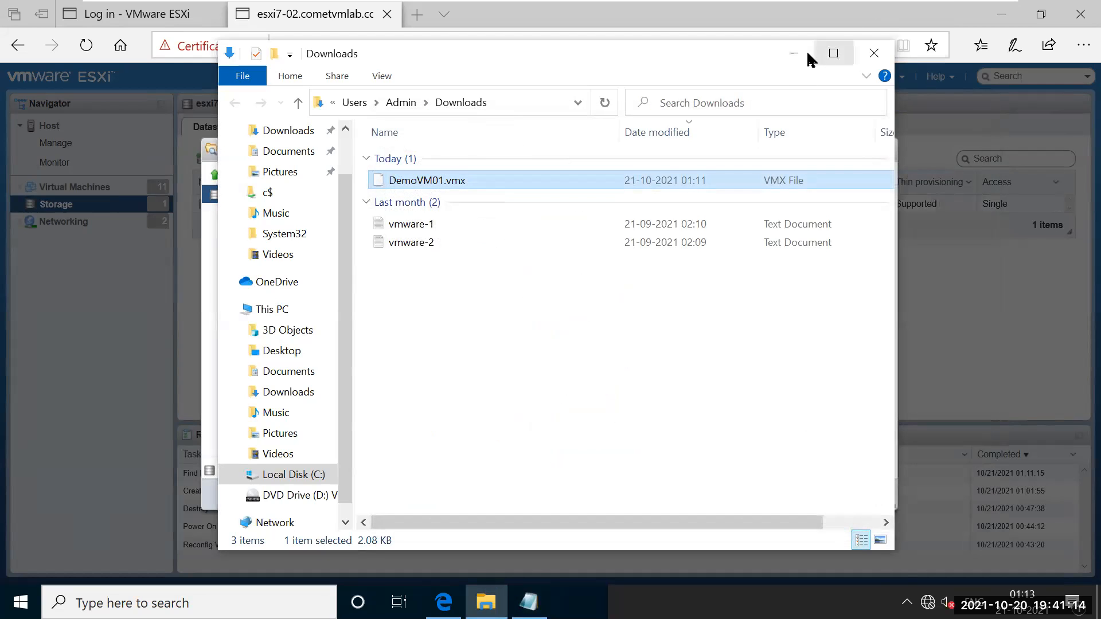
{"action": "left_click", "coordinate": [800, 49]}
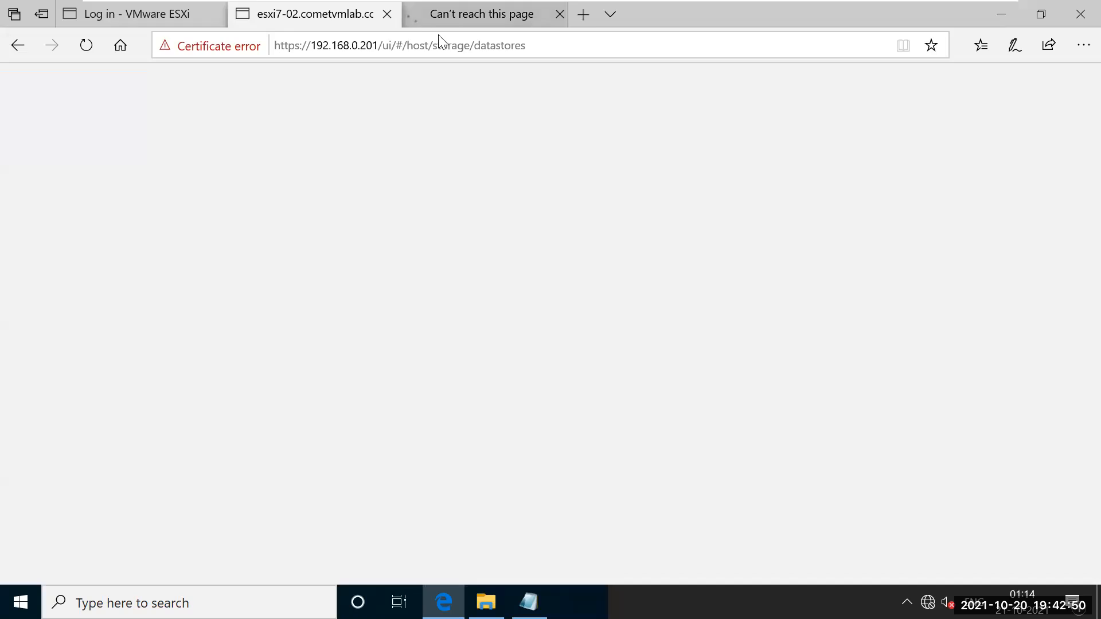
Open the ESXi host client at 192.168.0.201 in the new browser tab, continuing past the certificate error
{"action": "left_click", "coordinate": [396, 49]}
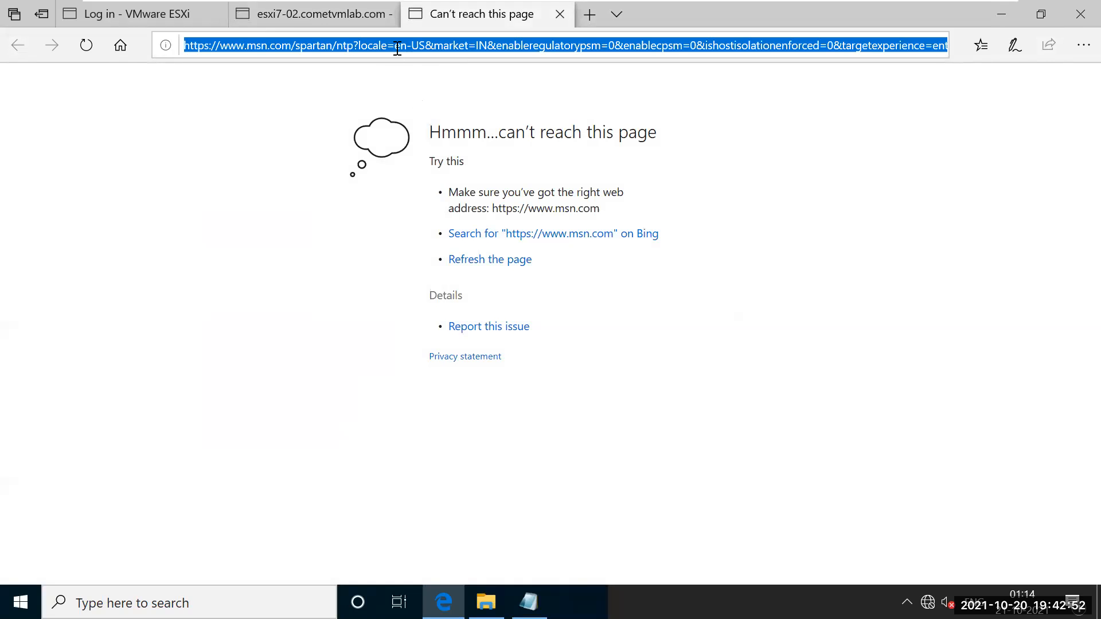
{"action": "type", "text": "19"}
{"action": "key", "text": "End"}
{"action": "key", "text": "BackSpace"}
{"action": "key", "text": "BackSpace"}
{"action": "key", "text": "BackSpace"}
{"action": "key", "text": "BackSpace"}
{"action": "key", "text": "BackSpace"}
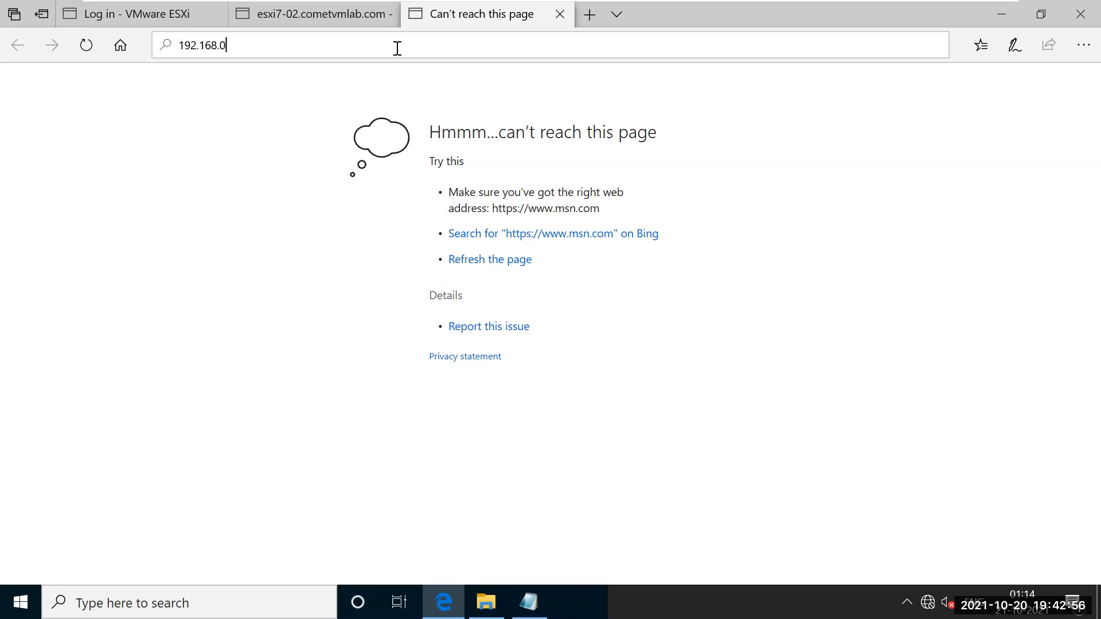
{"action": "type", "text": ".2"}
{"action": "key", "text": "Return"}
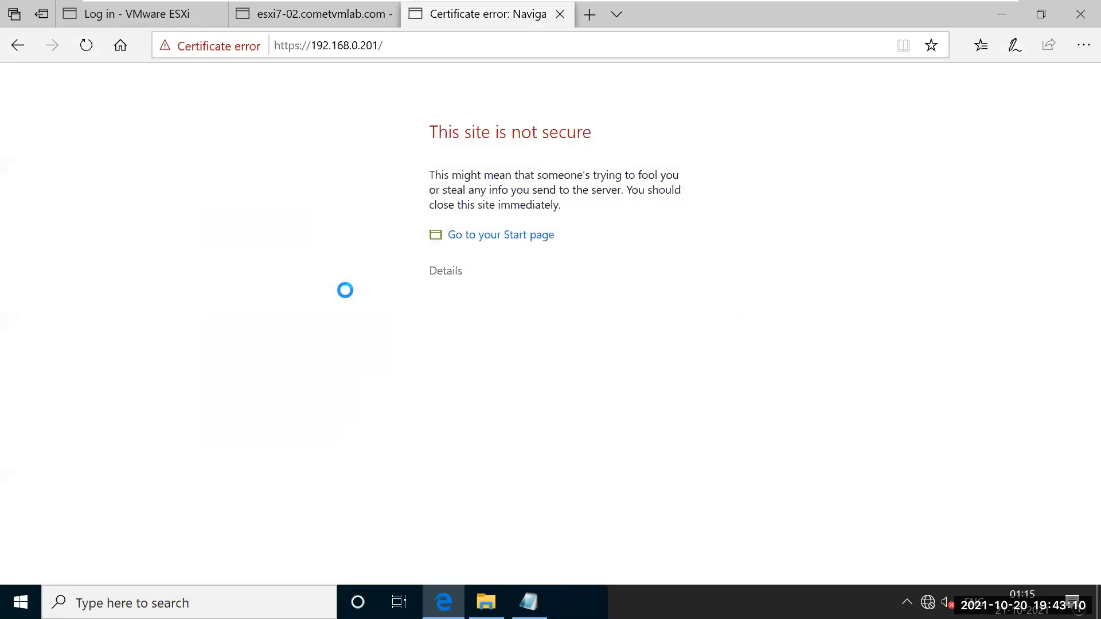
{"action": "left_click", "coordinate": [434, 278]}
{"action": "left_click", "coordinate": [459, 367]}
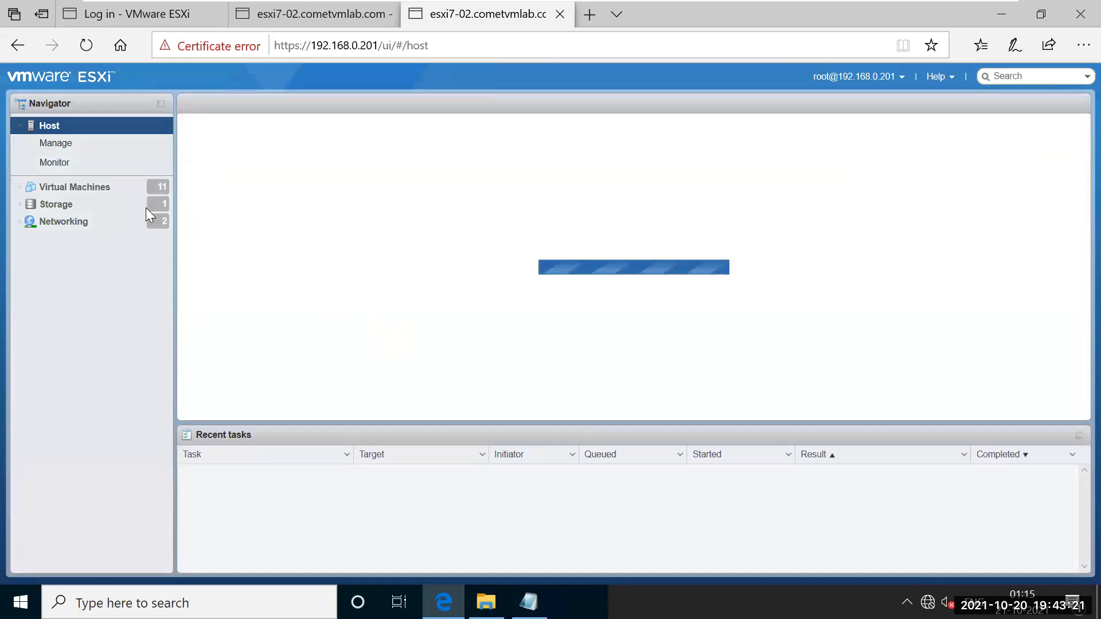
Power on DemoVM01 from the host's virtual machine list
{"action": "left_click", "coordinate": [60, 191]}
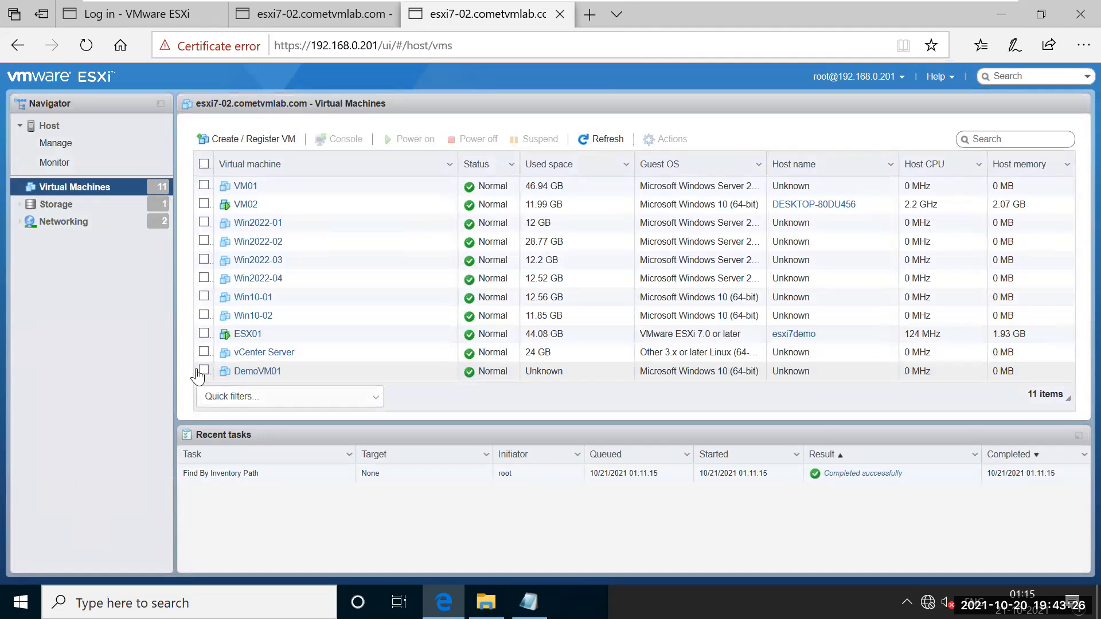
{"action": "left_click", "coordinate": [204, 371]}
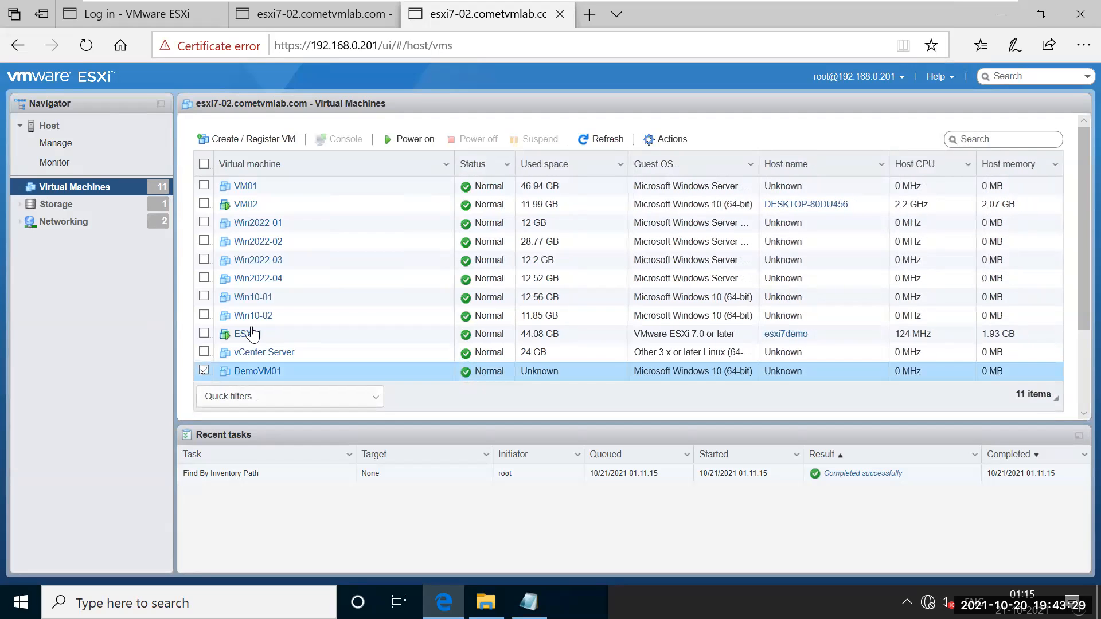
{"action": "left_click", "coordinate": [423, 138]}
Refresh the DemoVM01 folder in the other tab's datastore browser and widen the file column to examine the running VM's files
{"action": "left_click_drag", "start_coordinate": [476, 14], "coordinate": [324, 21]}
{"action": "left_click", "coordinate": [325, 20]}
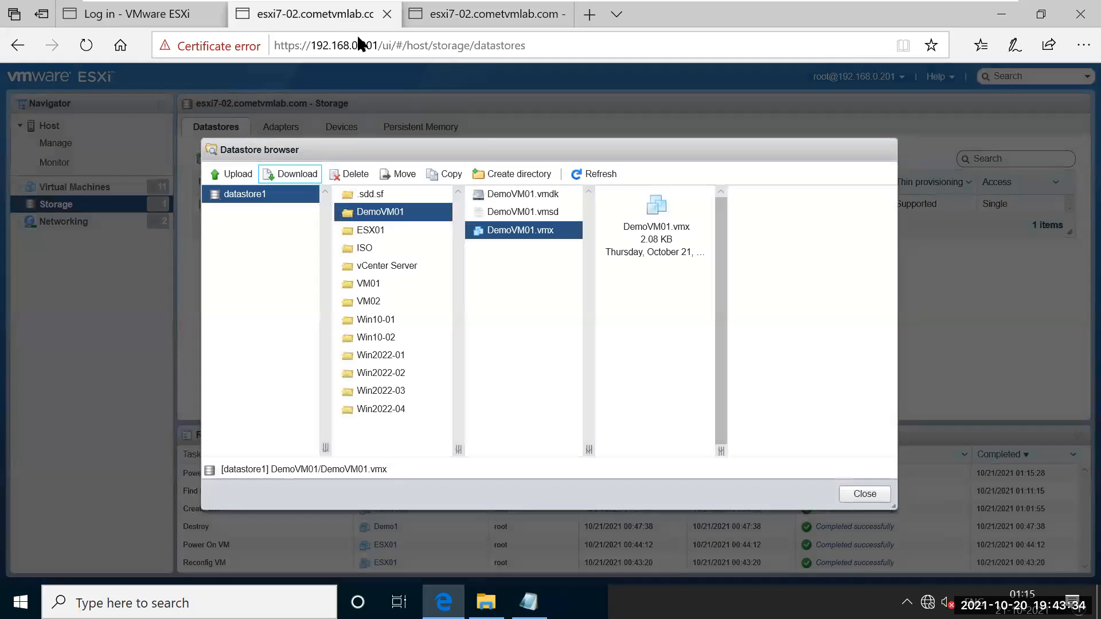
{"action": "left_click", "coordinate": [596, 176]}
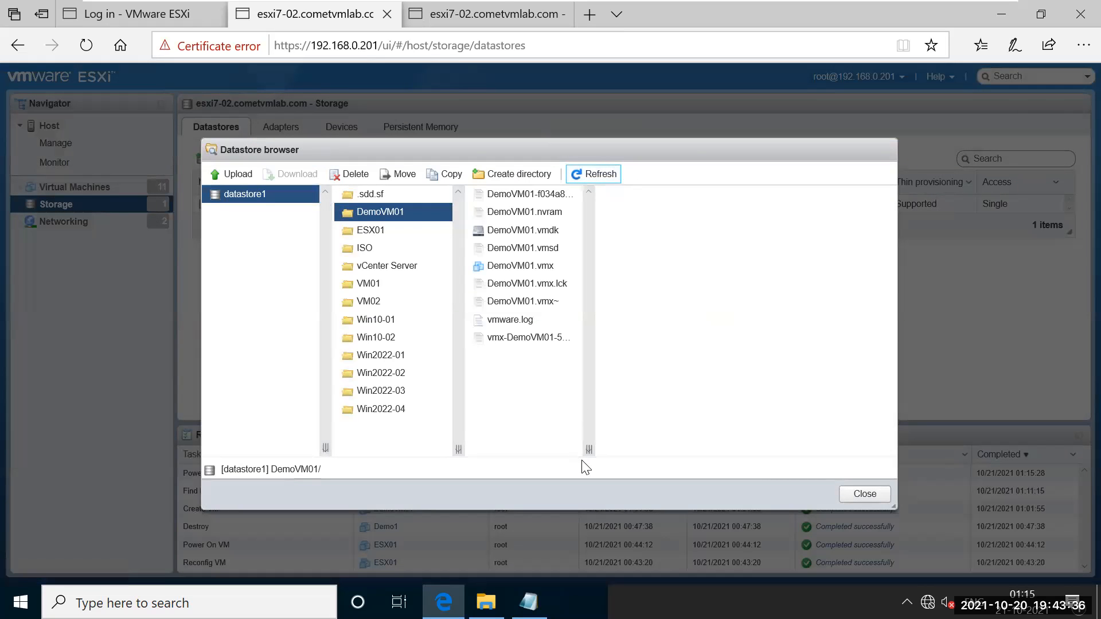
{"action": "left_click_drag", "start_coordinate": [675, 448], "coordinate": [677, 448]}
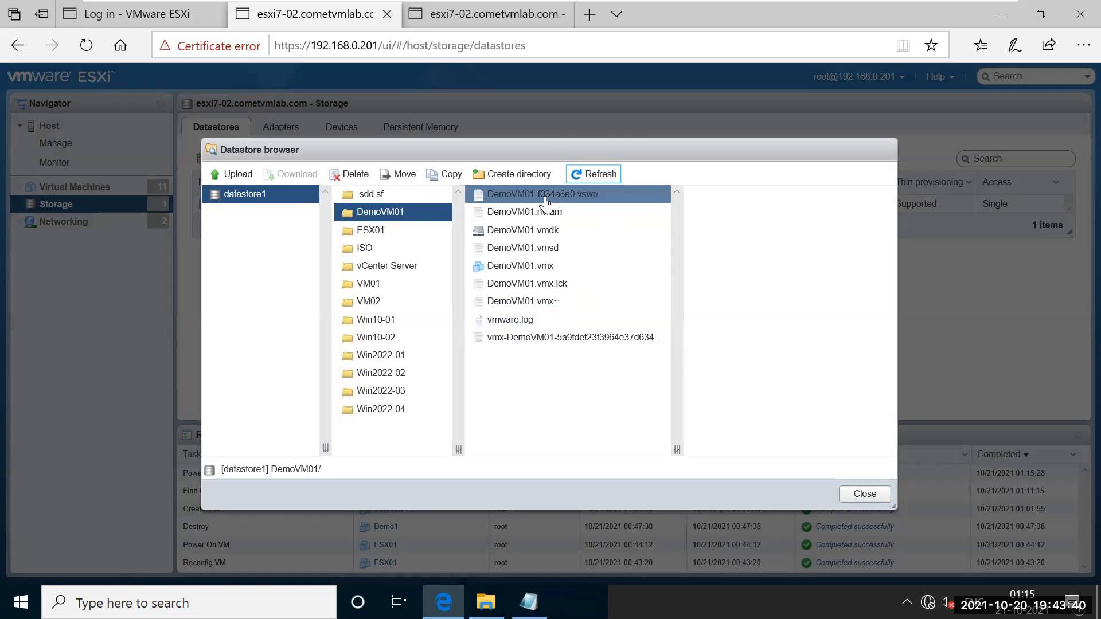
{"action": "left_click", "coordinate": [528, 230]}
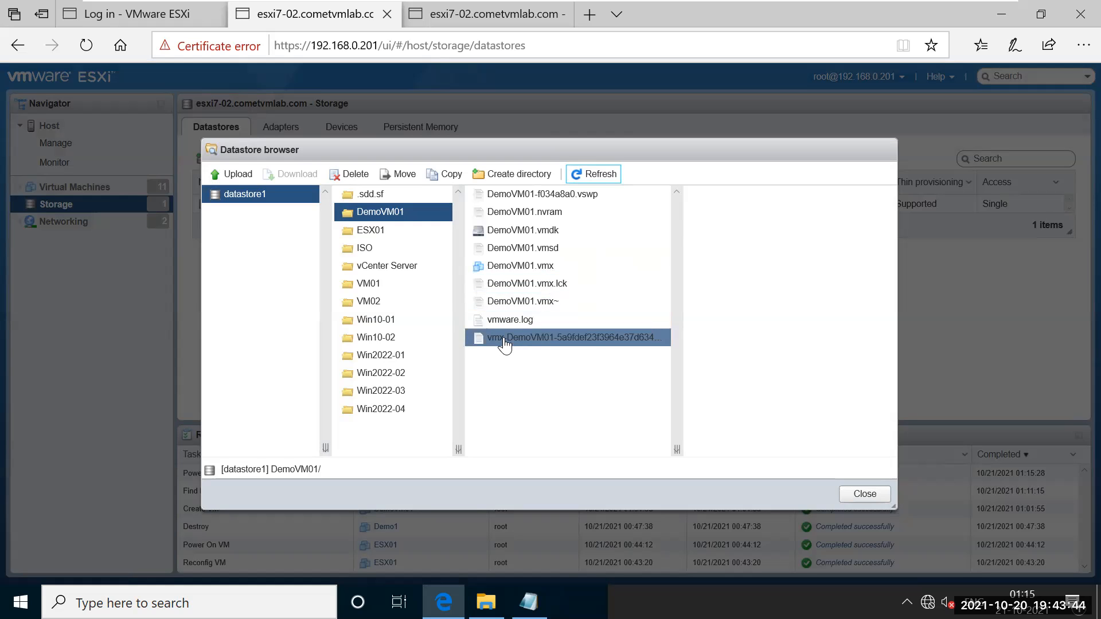
Power off DemoVM01 and refresh its folder in the datastore browser to check which files remain
{"action": "left_click", "coordinate": [514, 16]}
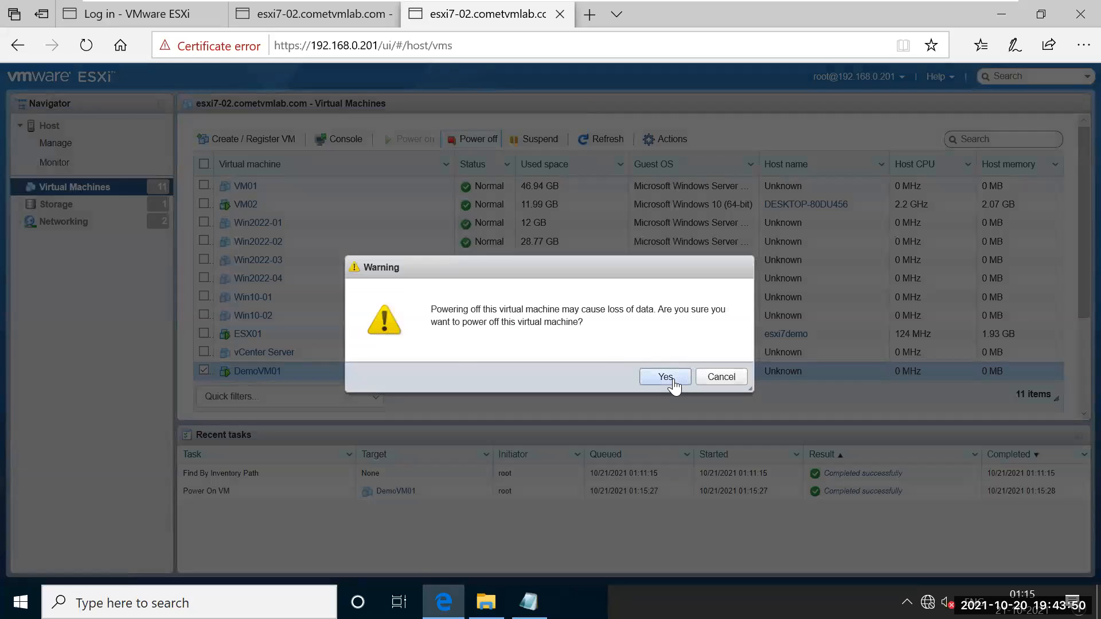
{"action": "left_click", "coordinate": [670, 379]}
{"action": "left_click", "coordinate": [353, 13]}
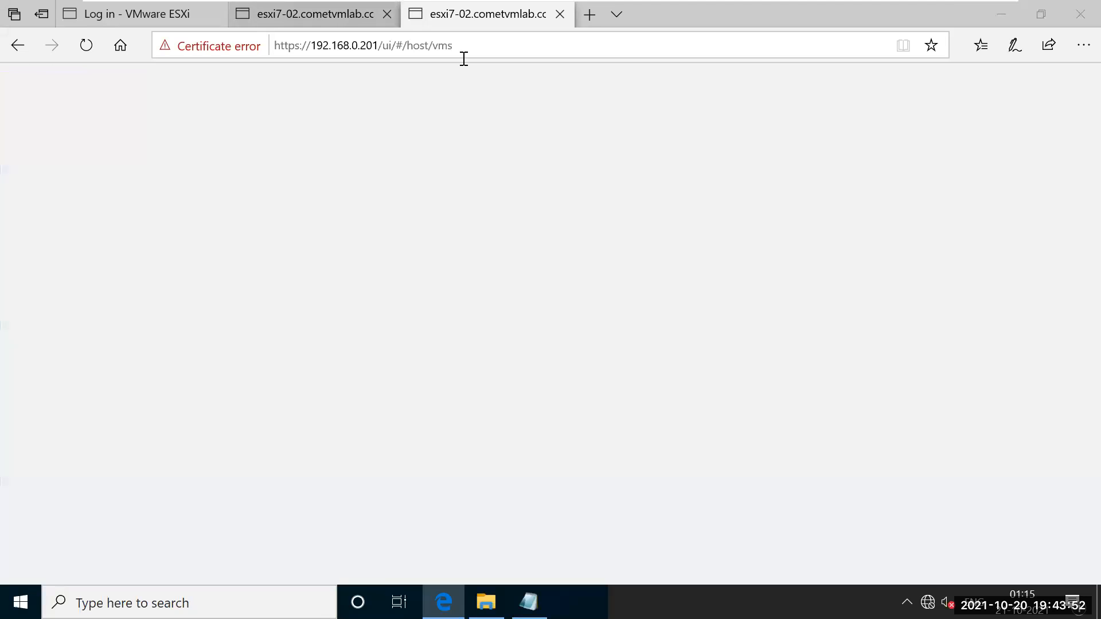
{"action": "left_click", "coordinate": [610, 183]}
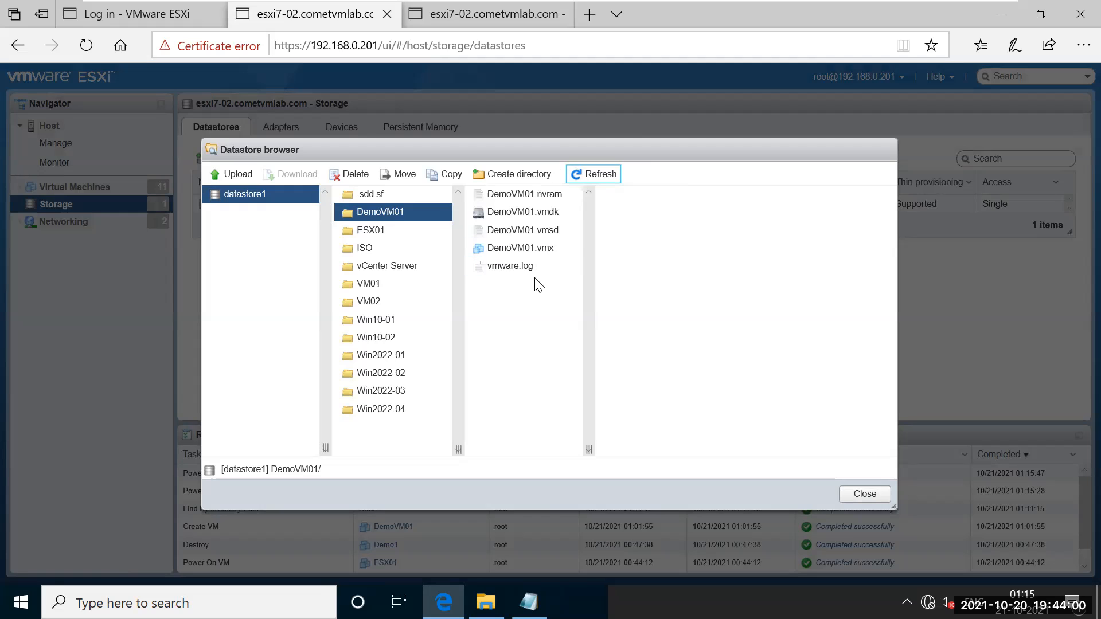
Power DemoVM01 back on and refresh its datastore folder, widening the column to show the full file names
{"action": "left_click", "coordinate": [523, 14]}
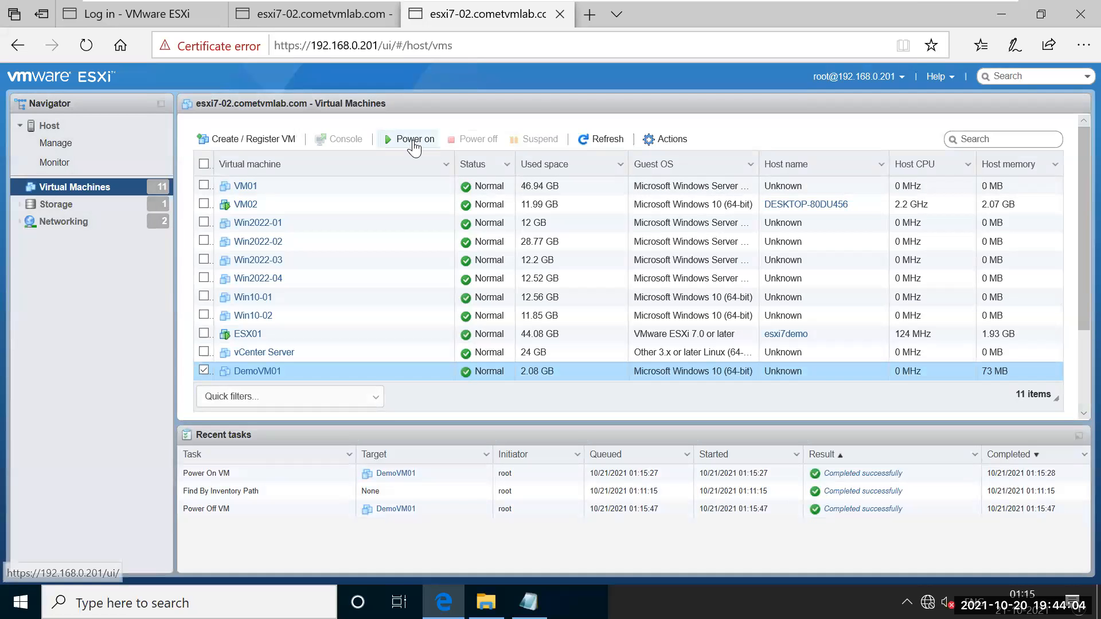
{"action": "left_click", "coordinate": [413, 140]}
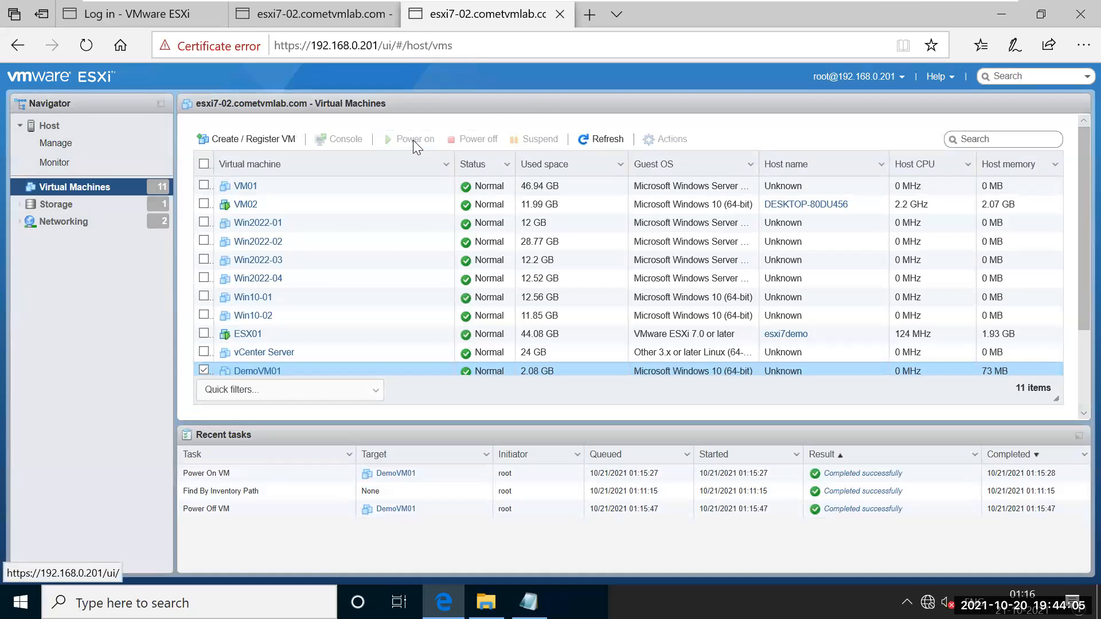
{"action": "left_click", "coordinate": [338, 12]}
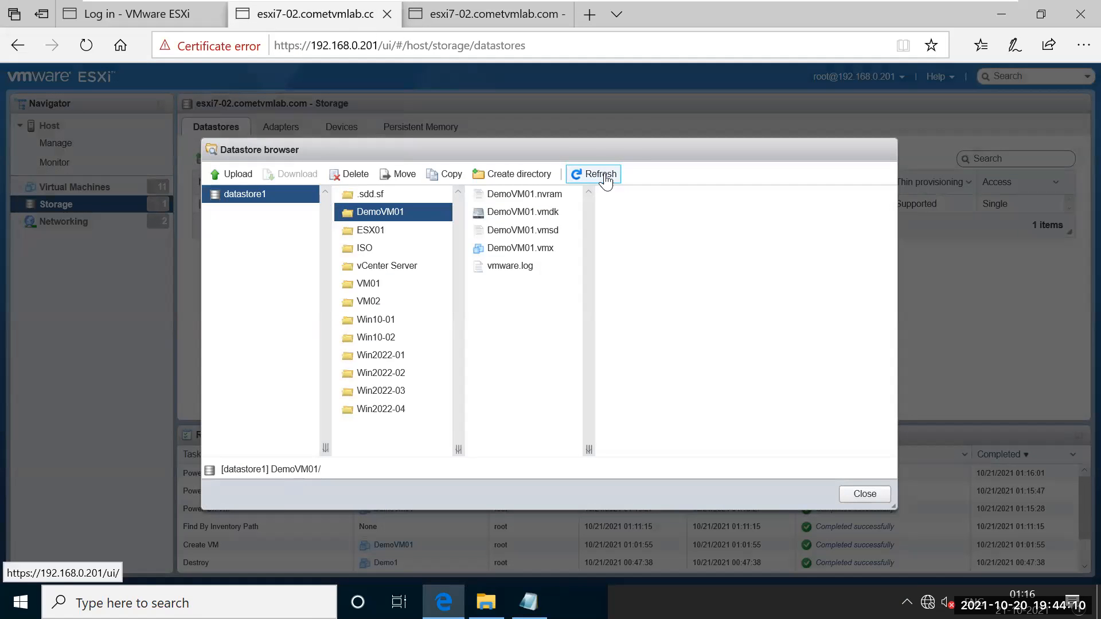
{"action": "left_click", "coordinate": [606, 181]}
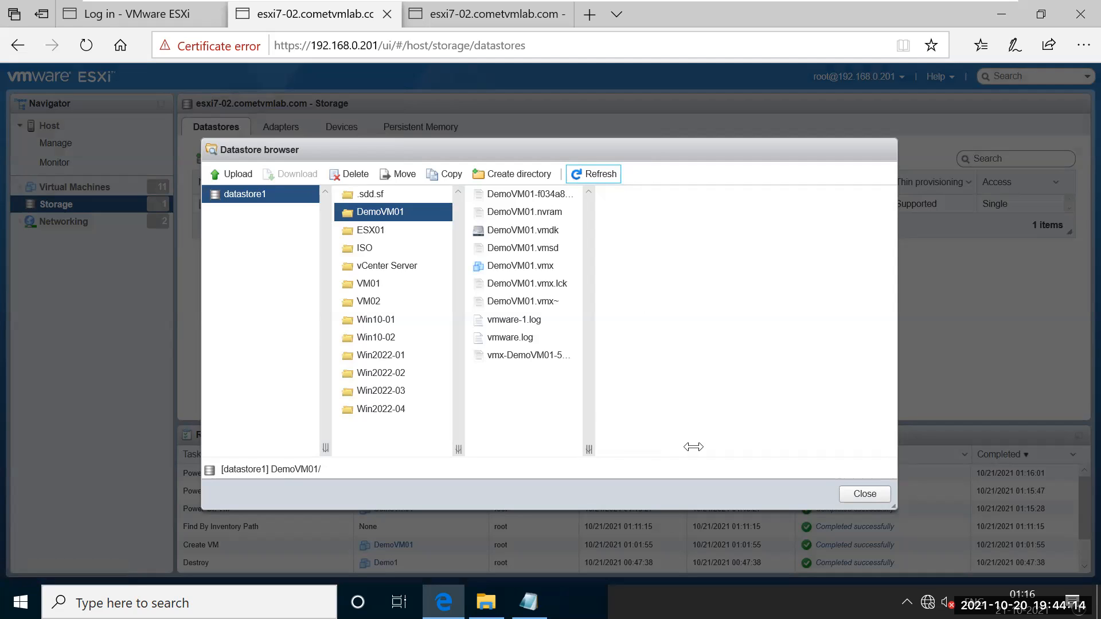
{"action": "left_click_drag", "start_coordinate": [693, 447], "coordinate": [693, 446]}
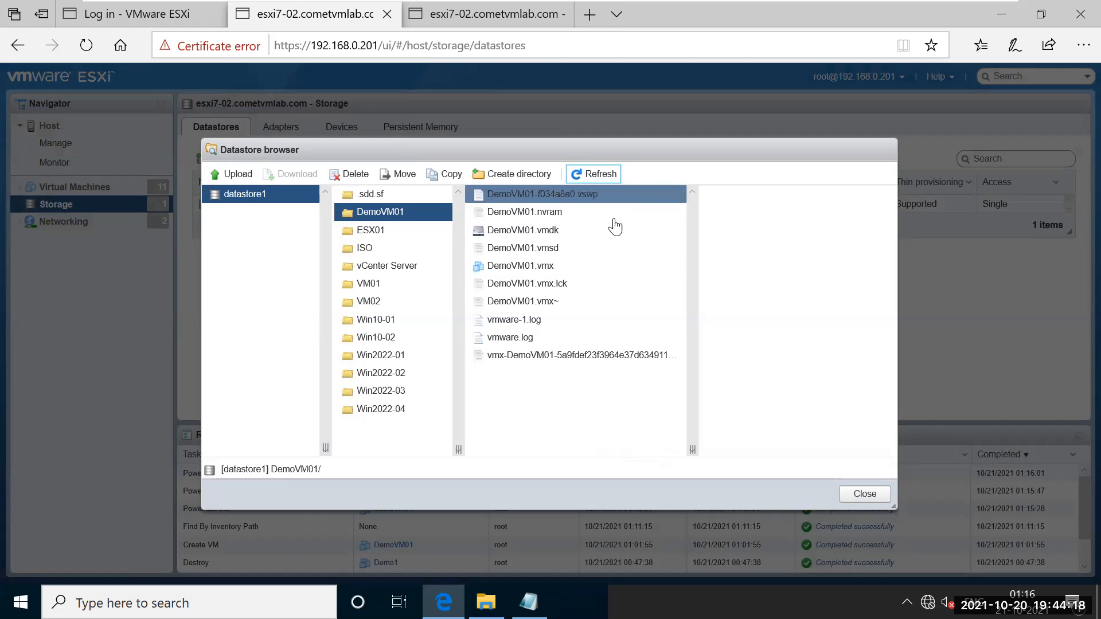
Check the details of DemoVM01.nvram in the datastore browser and power off DemoVM01 from the host's virtual machine list
{"action": "left_click", "coordinate": [594, 220]}
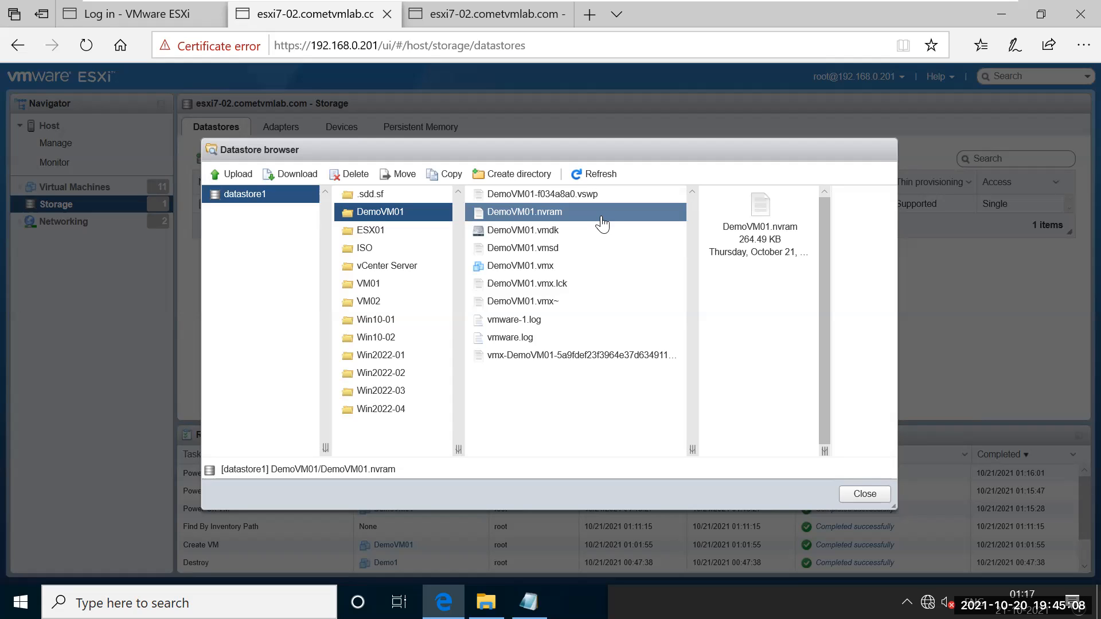
{"action": "left_click", "coordinate": [494, 4]}
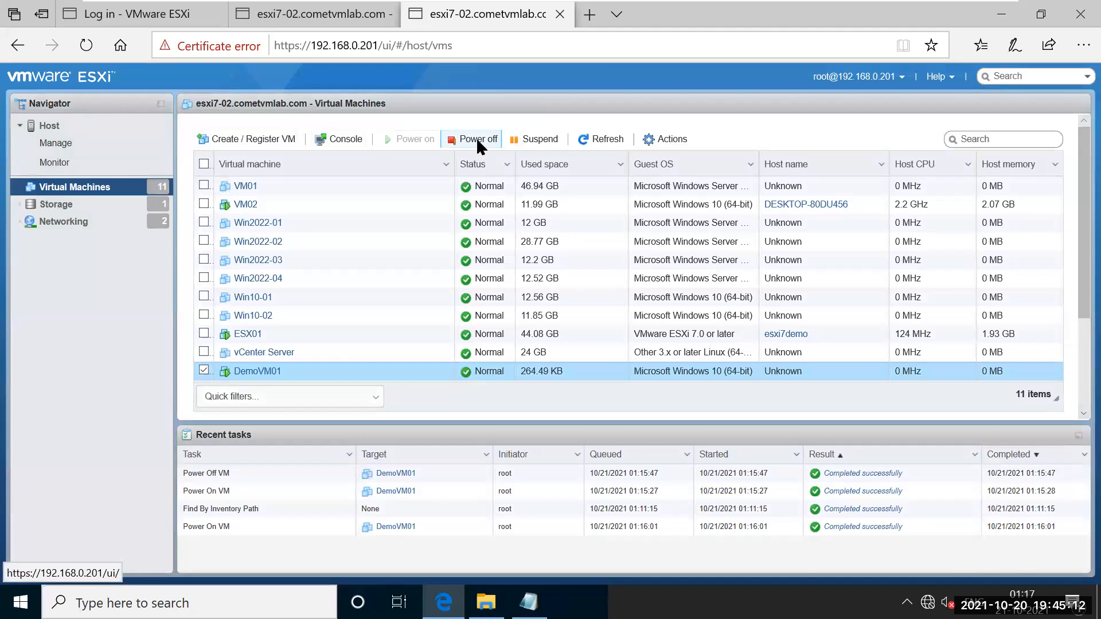
{"action": "left_click", "coordinate": [476, 139]}
{"action": "left_click", "coordinate": [666, 377]}
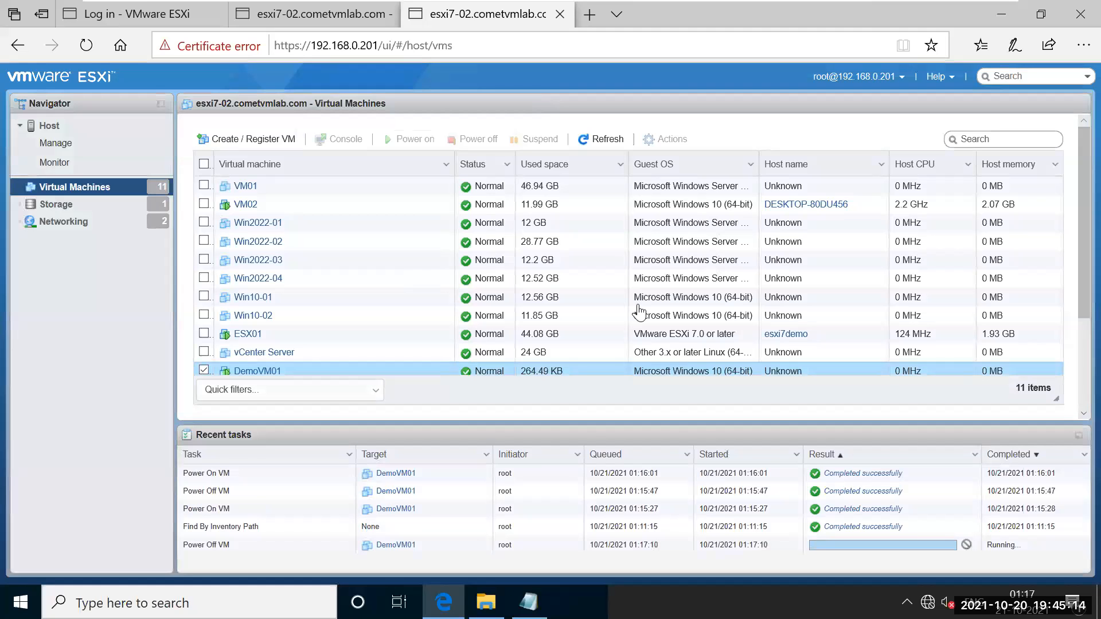
Refresh the powered-off VM's DemoVM01 datastore folder, widen the file column and view the details of DemoVM01.nvram
{"action": "left_click", "coordinate": [342, 14]}
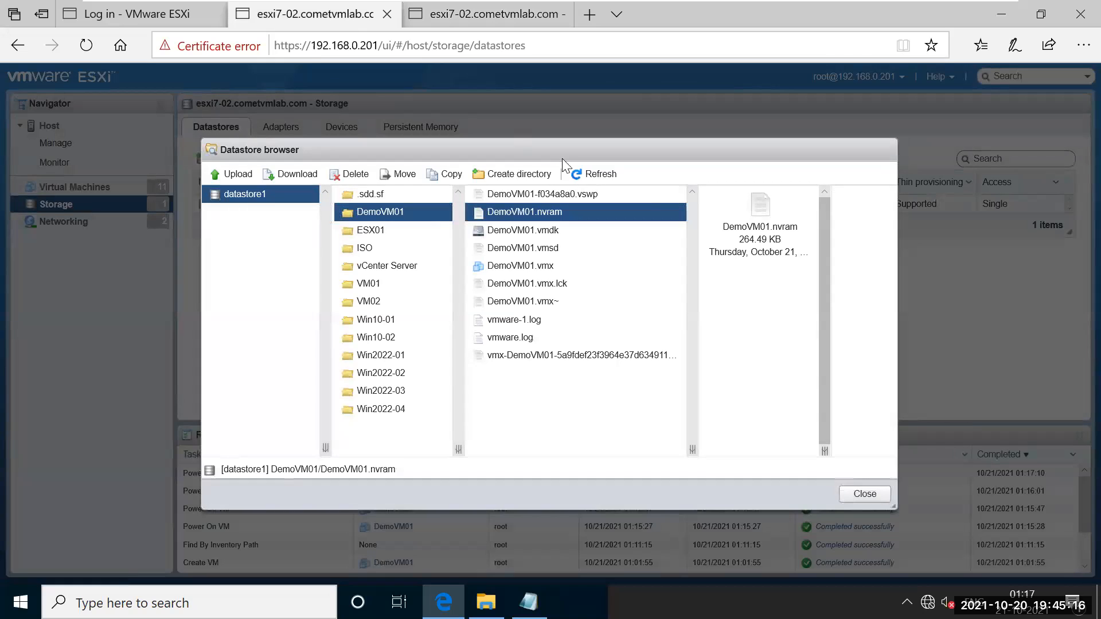
{"action": "left_click", "coordinate": [597, 174]}
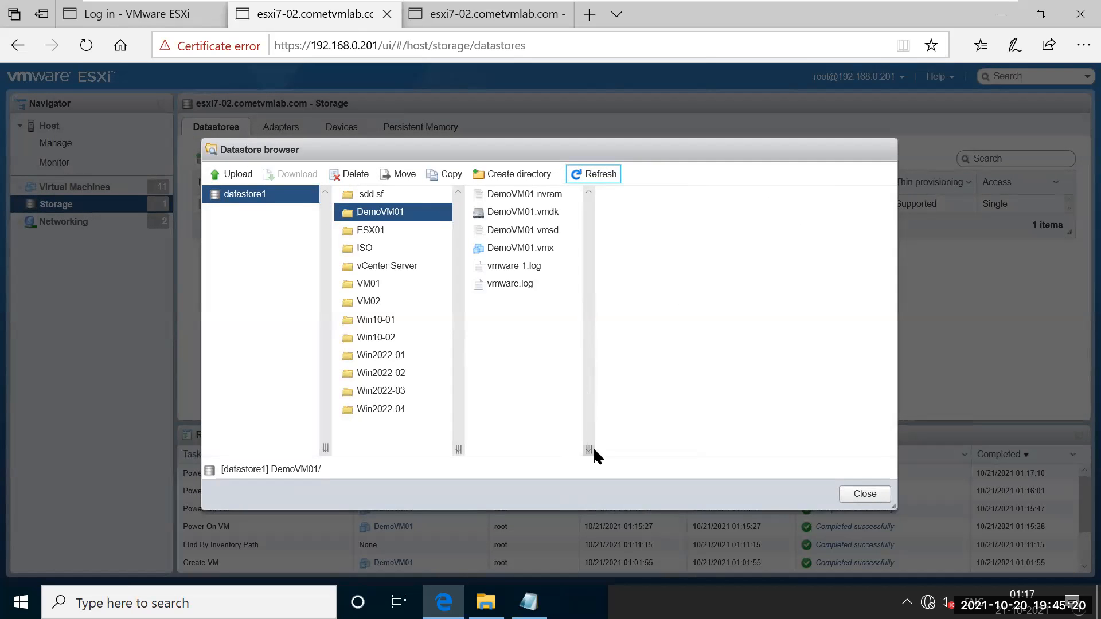
{"action": "left_click_drag", "start_coordinate": [591, 450], "coordinate": [628, 450]}
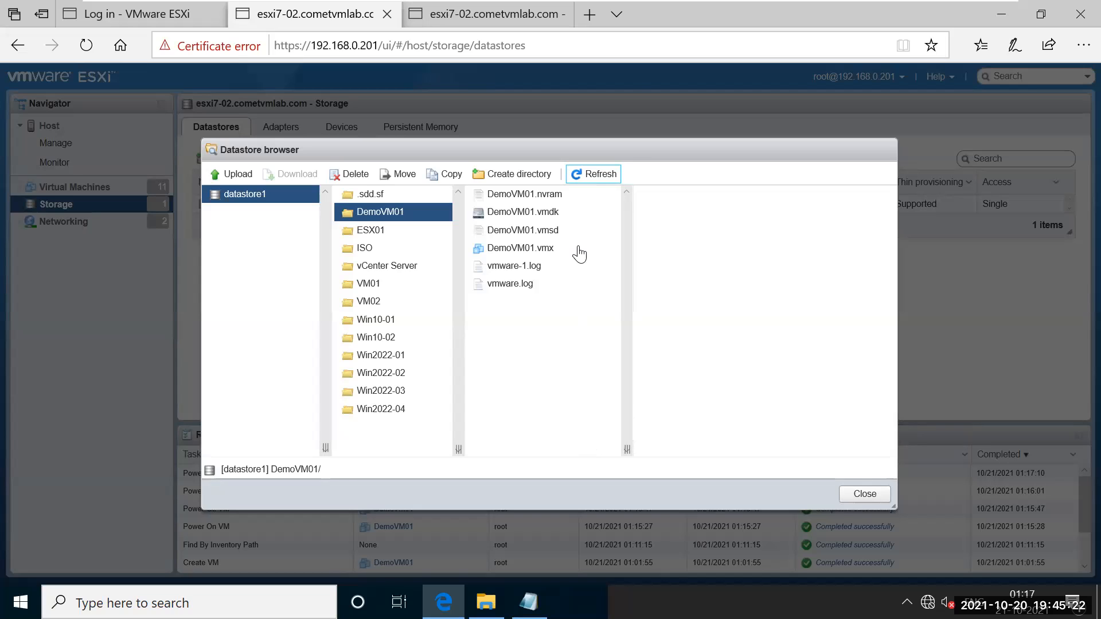
{"action": "left_click", "coordinate": [593, 197]}
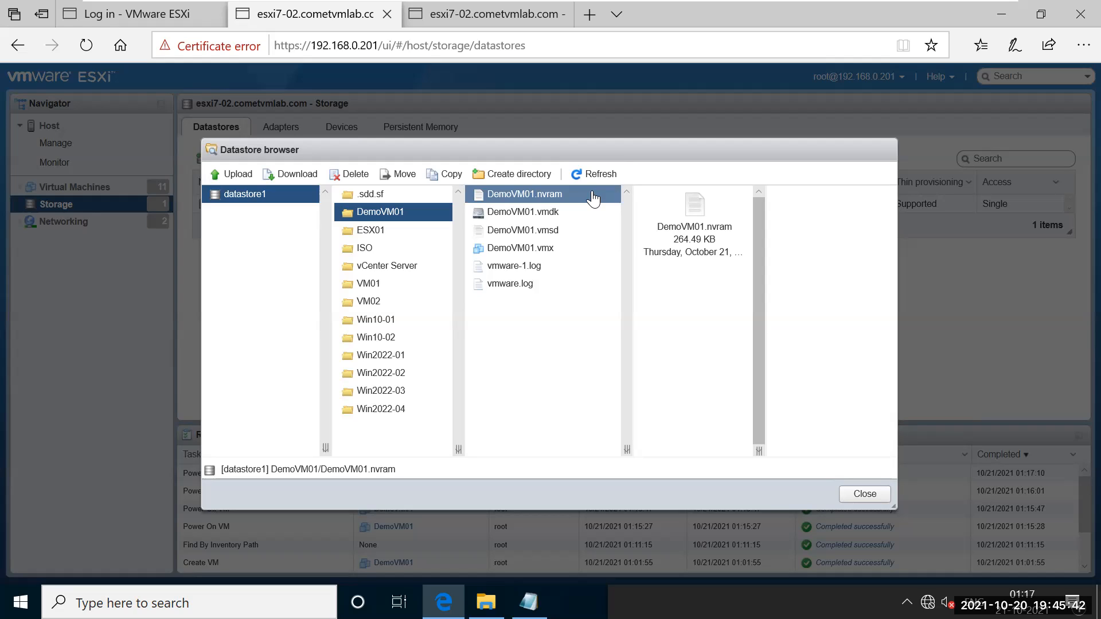
Power on DemoVM01 and refresh its folder in the datastore browser, widening the file column until the long .vswp name is fully readable
{"action": "left_click", "coordinate": [462, 16]}
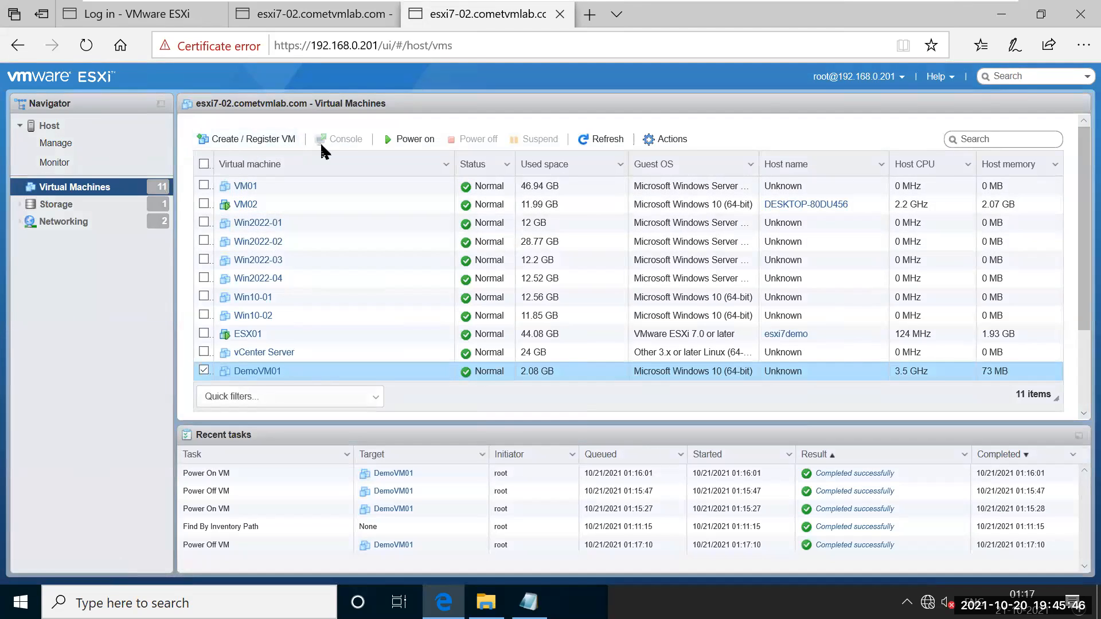
{"action": "left_click", "coordinate": [398, 139]}
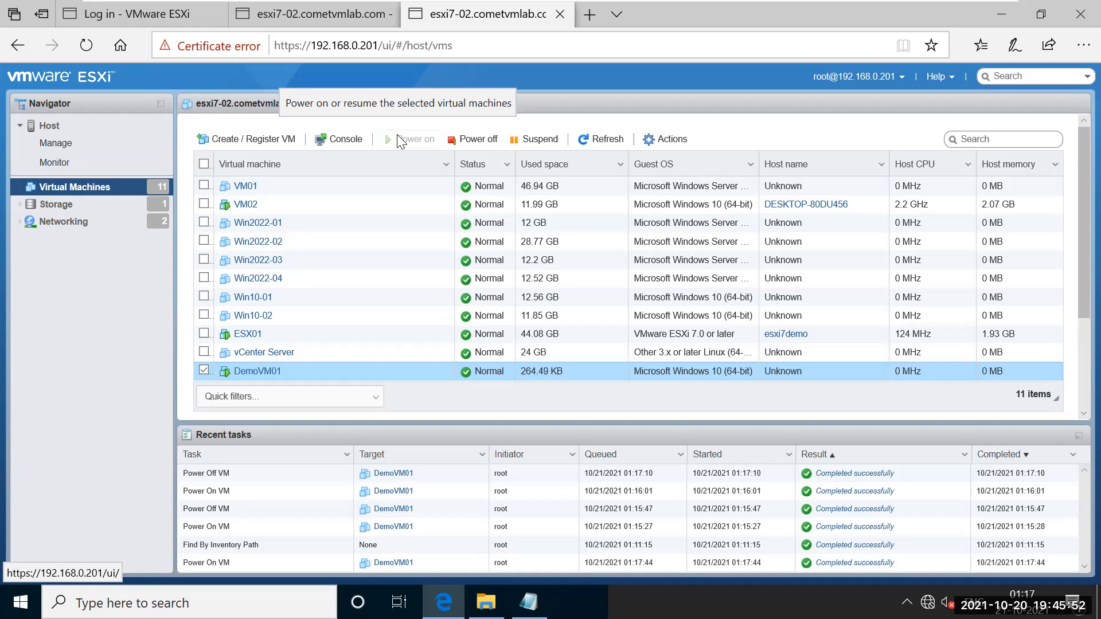
{"action": "left_click", "coordinate": [315, 11]}
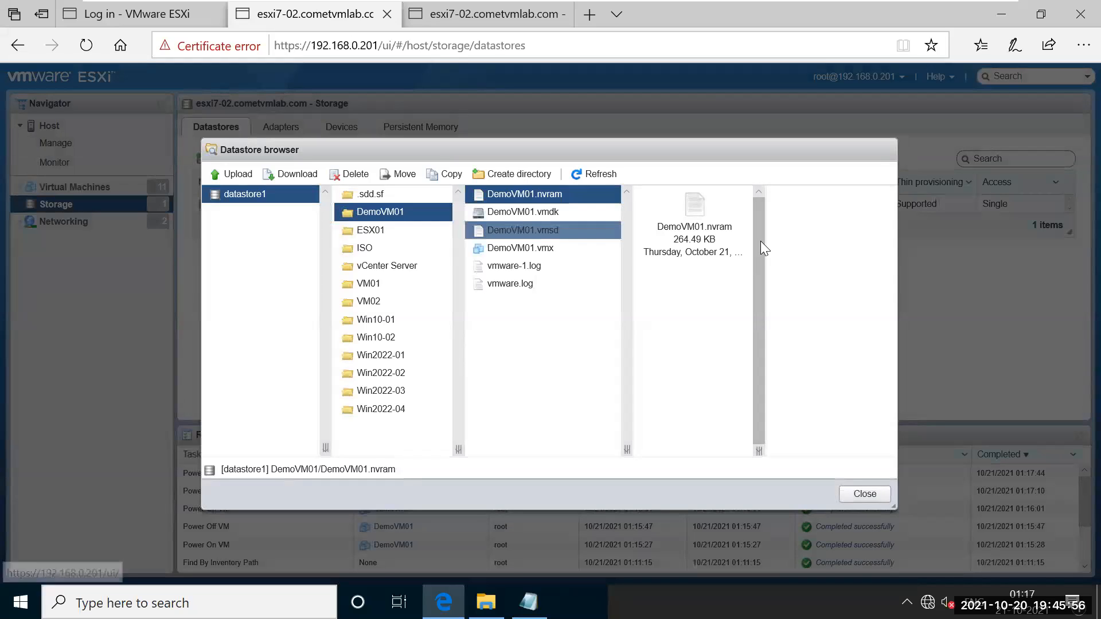
{"action": "left_click", "coordinate": [591, 177]}
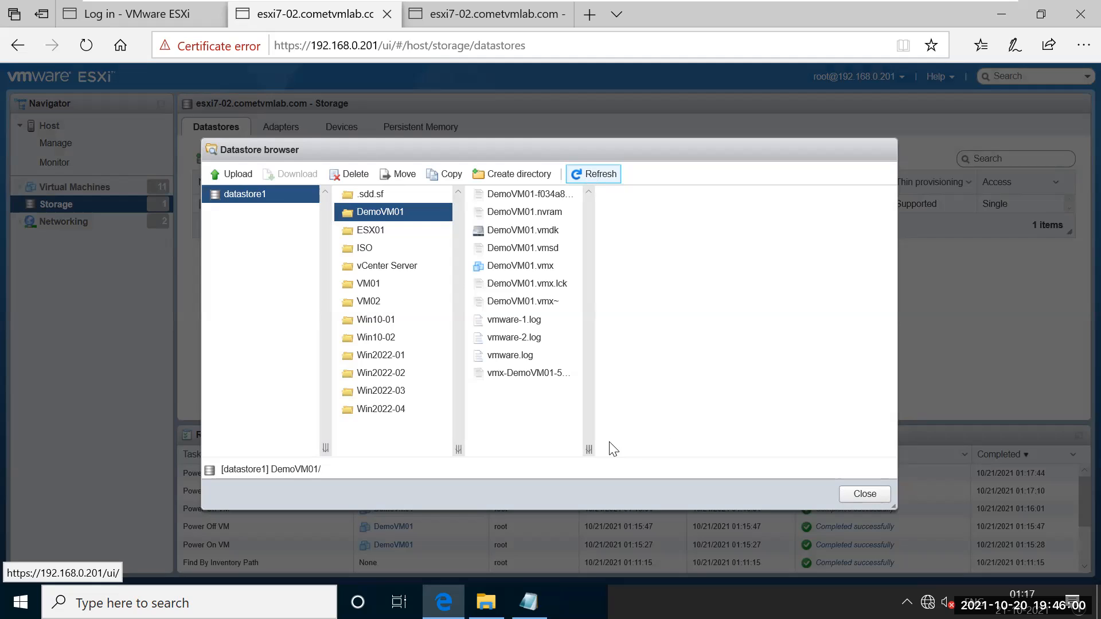
{"action": "left_click_drag", "start_coordinate": [587, 449], "coordinate": [712, 447]}
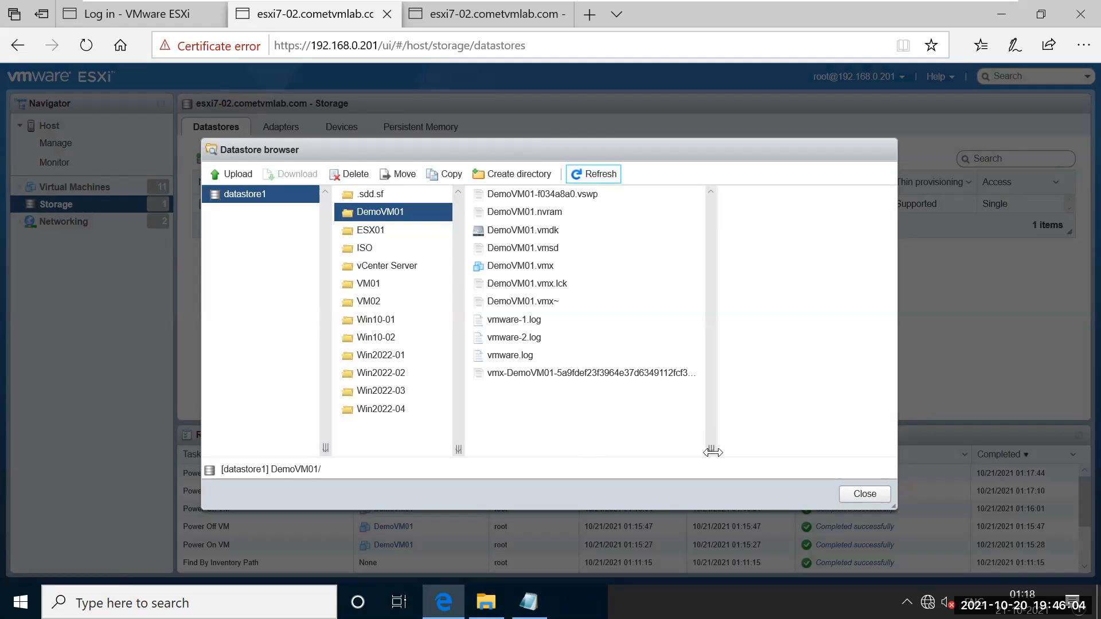
{"action": "left_click_drag", "start_coordinate": [713, 451], "coordinate": [828, 431]}
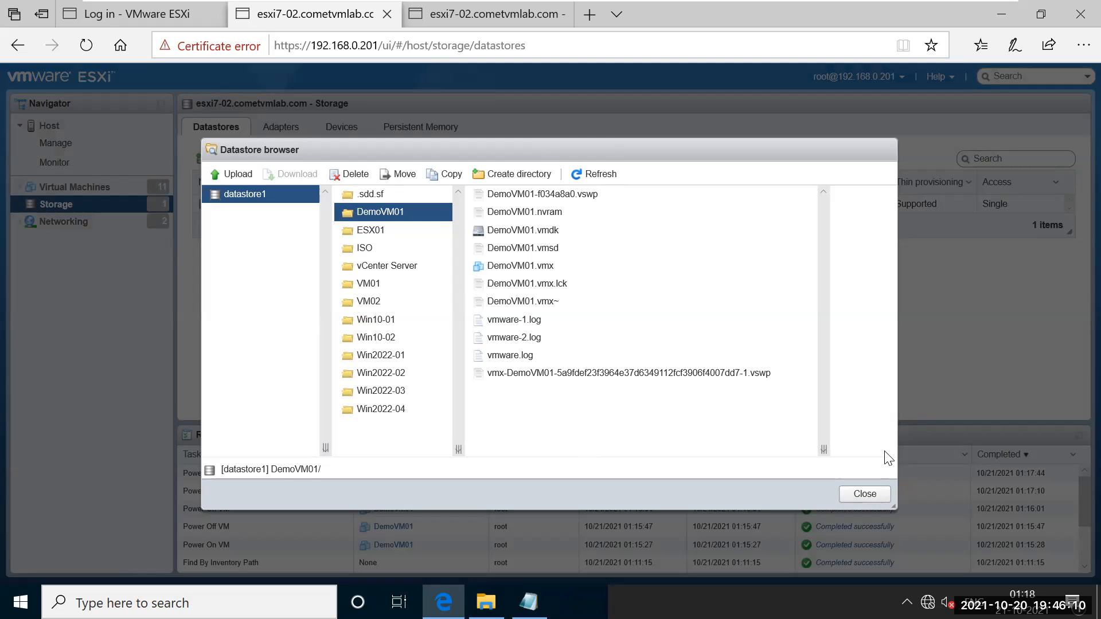
Examine the details of DemoVM01.vmx, its DemoVM01.vmx~ backup and the DemoVM01.vmx.lck lock file in the DemoVM01 folder
{"action": "left_click", "coordinate": [642, 252]}
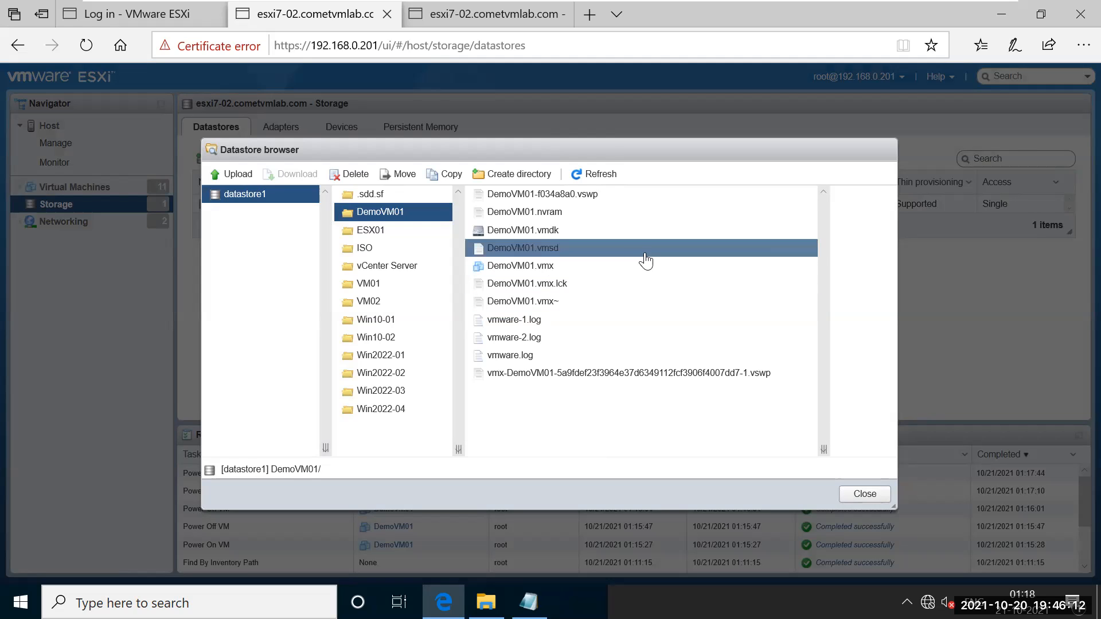
{"action": "left_click", "coordinate": [628, 267]}
{"action": "left_click", "coordinate": [618, 287]}
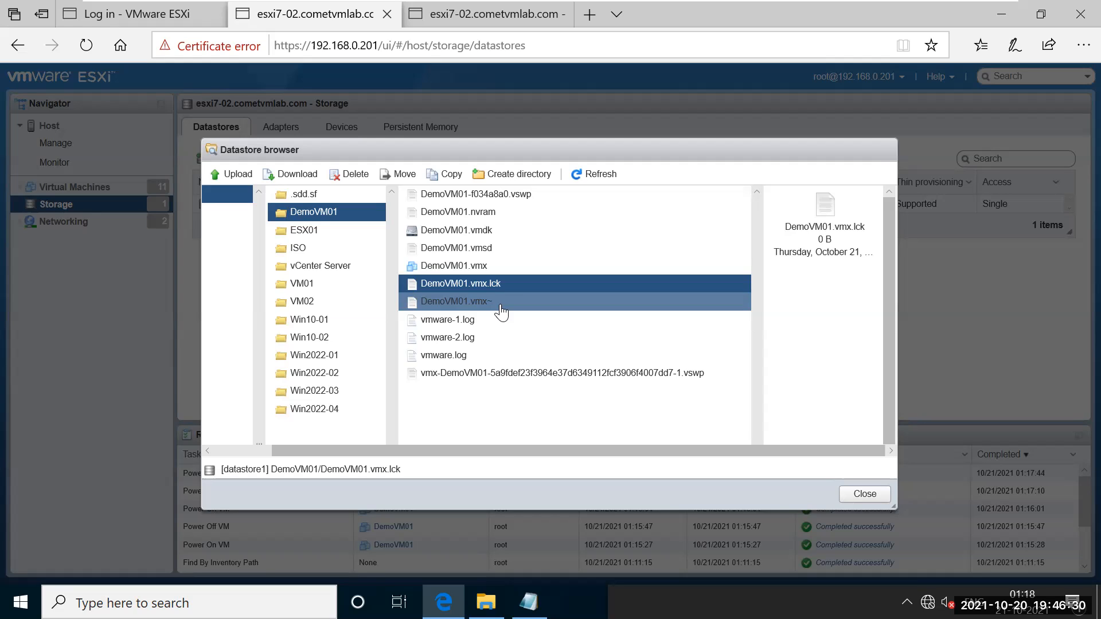
{"action": "left_click", "coordinate": [520, 266]}
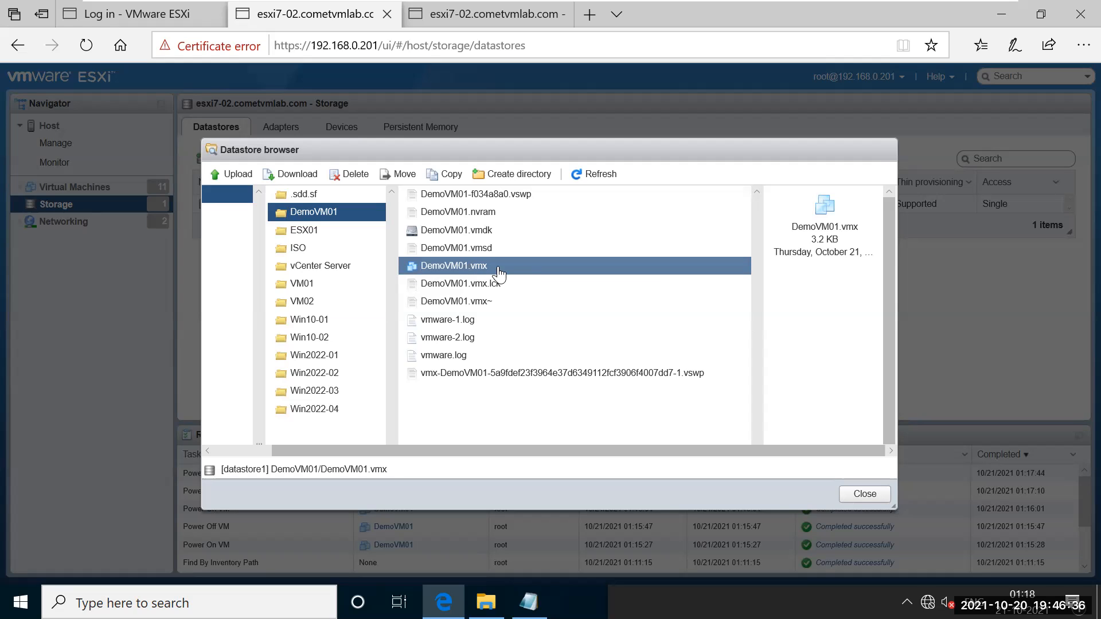
{"action": "left_click", "coordinate": [507, 311]}
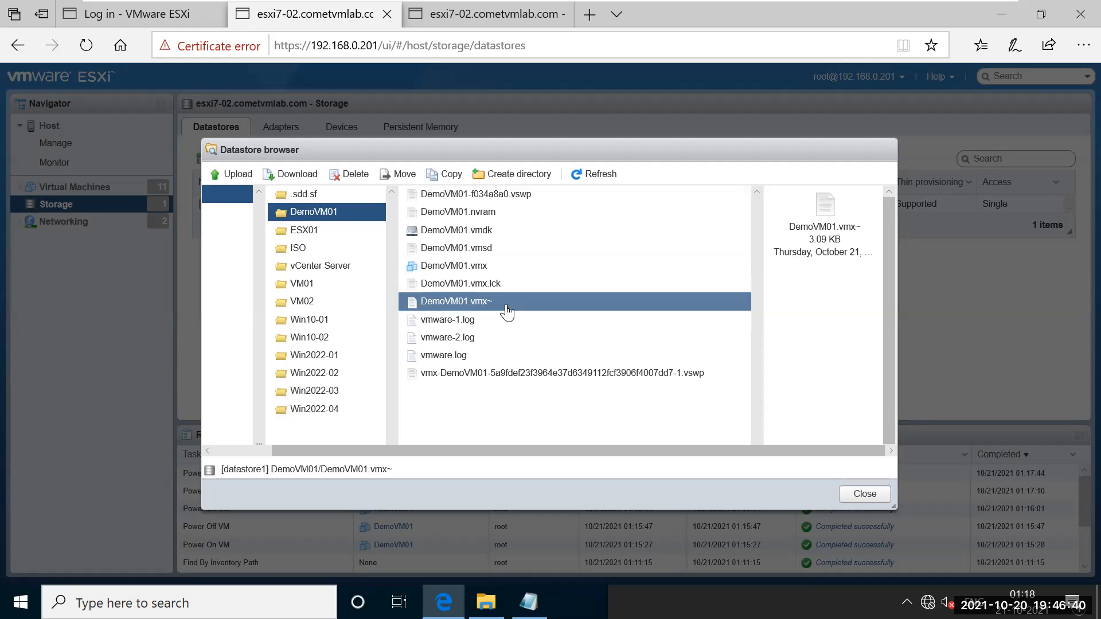
{"action": "left_click", "coordinate": [530, 285]}
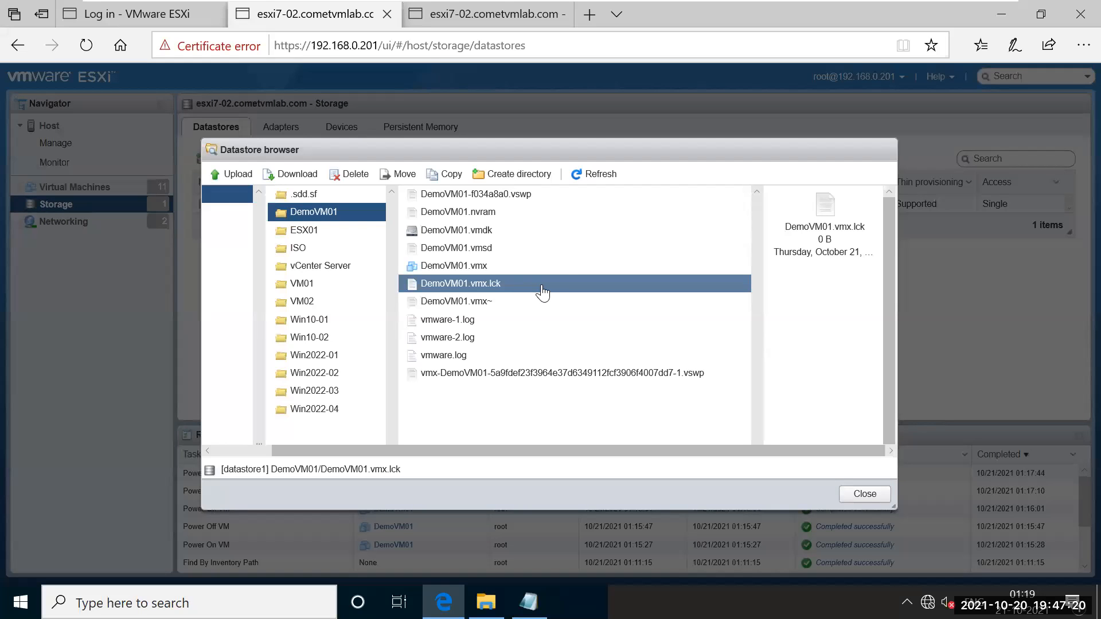
Compare the sizes of the two .vswp swap files in the DemoVM01 folder and view the details of vmware.log
{"action": "left_click", "coordinate": [558, 197]}
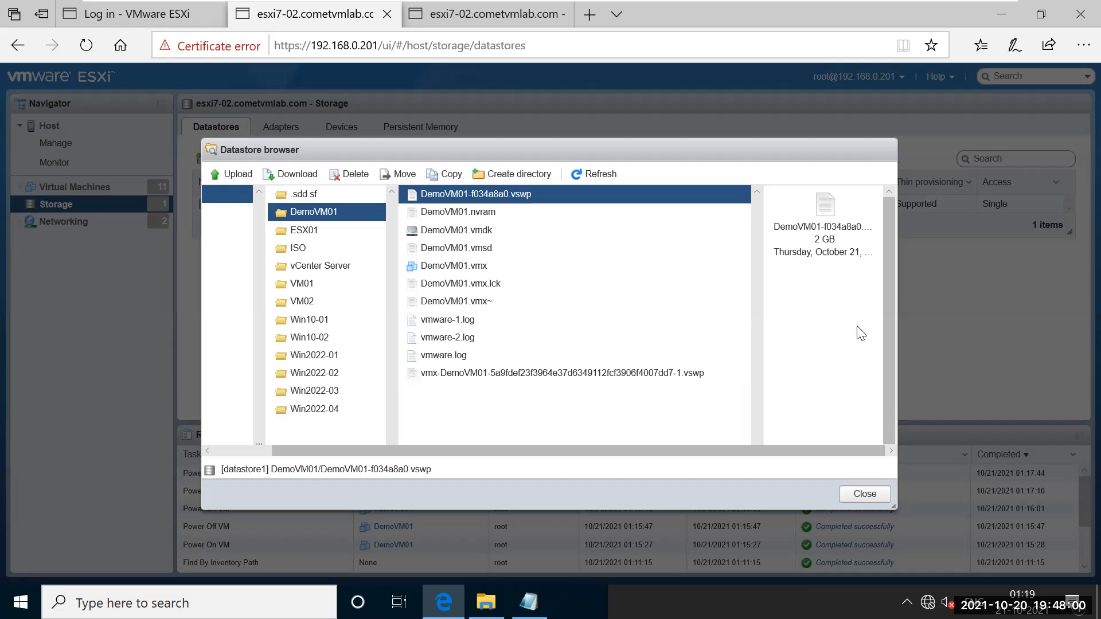
{"action": "left_click", "coordinate": [703, 378]}
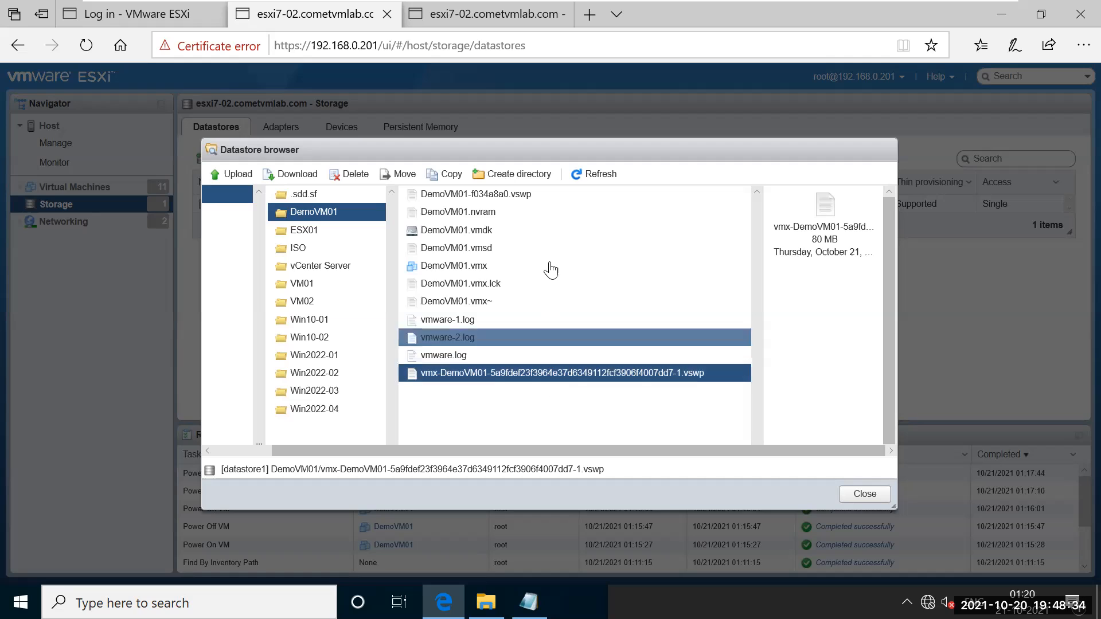
{"action": "left_click", "coordinate": [609, 196]}
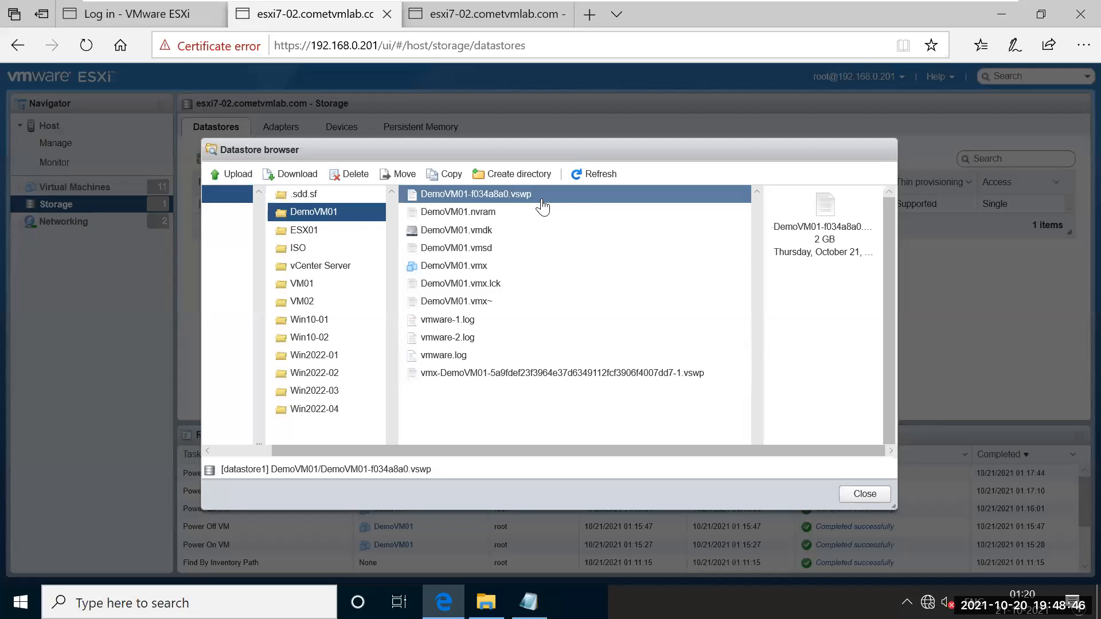
{"action": "left_click_drag", "start_coordinate": [814, 239], "coordinate": [835, 243]}
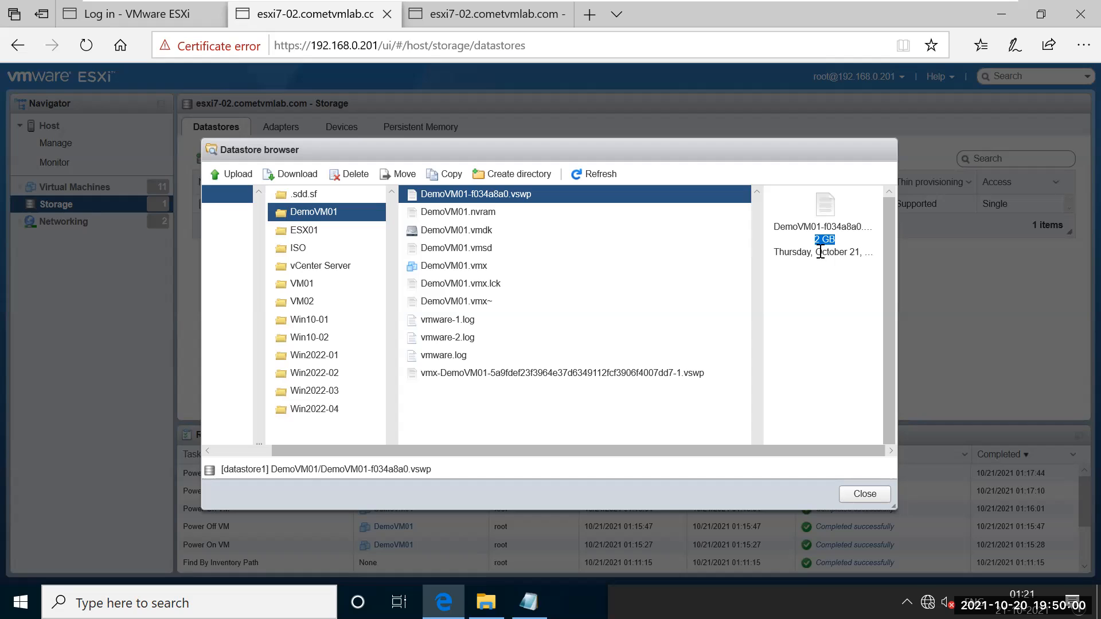
{"action": "left_click", "coordinate": [485, 357]}
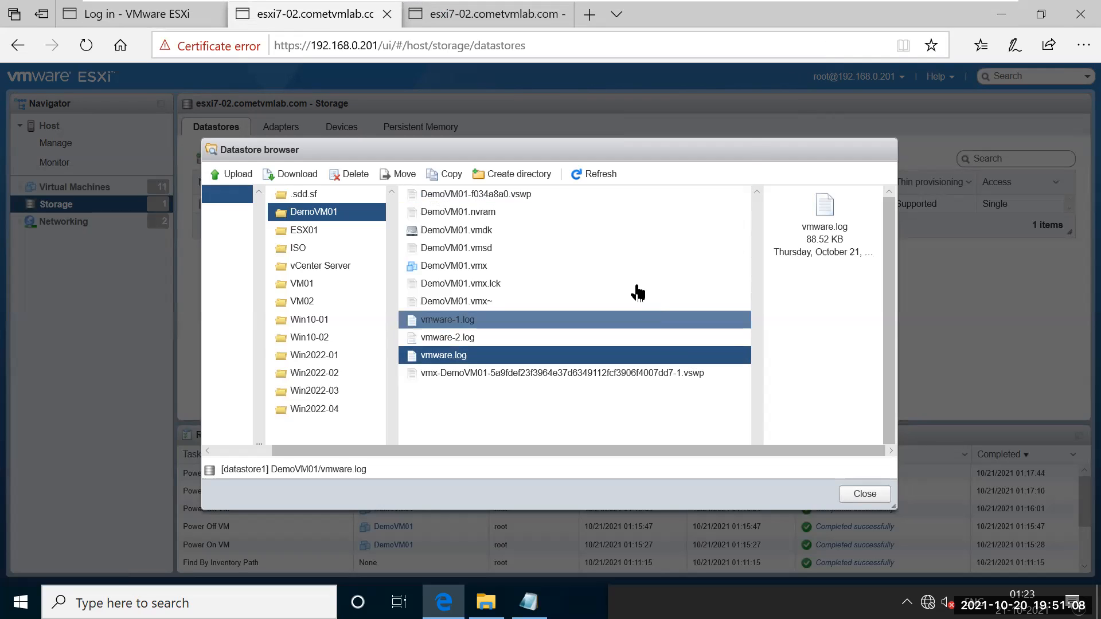
Power off DemoVM01 from the host's virtual machine list and return to its folder in the datastore browser
{"action": "left_click", "coordinate": [487, 17]}
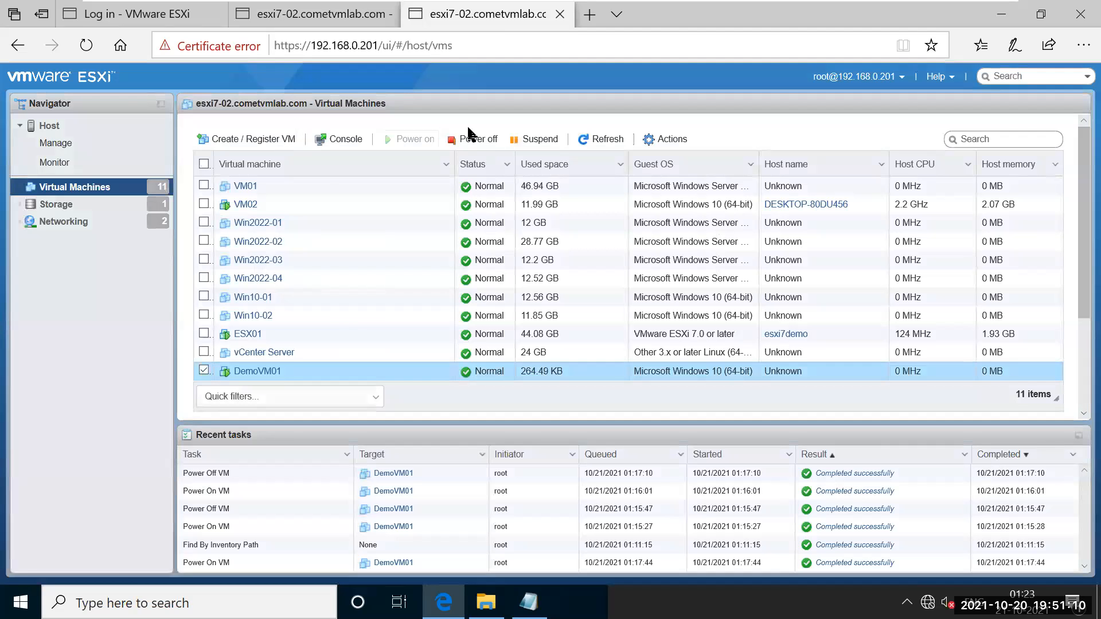
{"action": "left_click", "coordinate": [465, 141]}
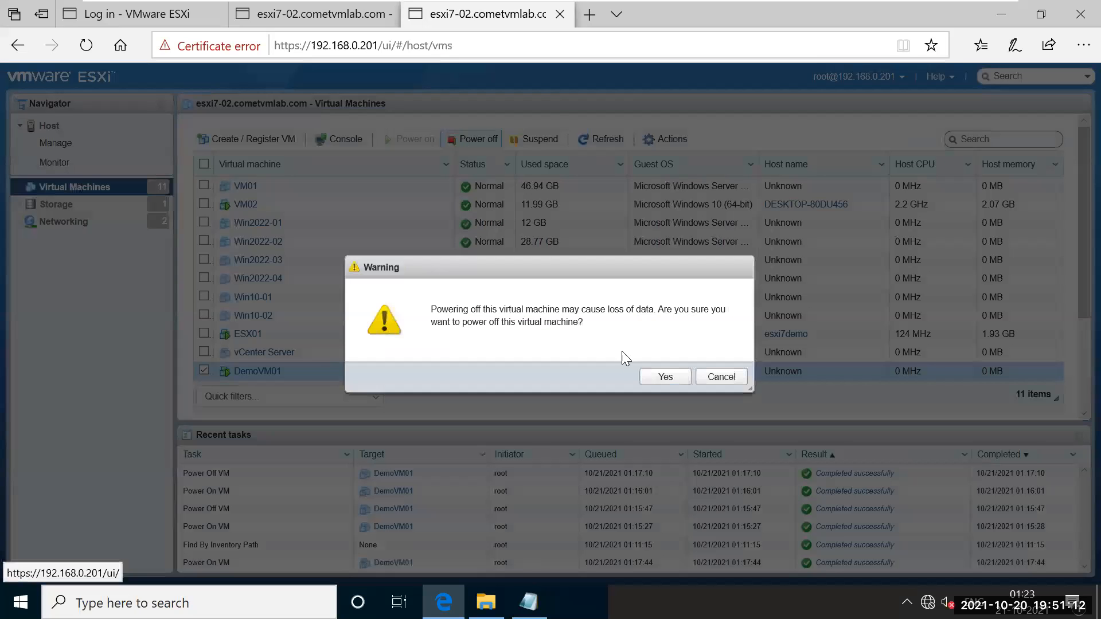
{"action": "left_click", "coordinate": [657, 383]}
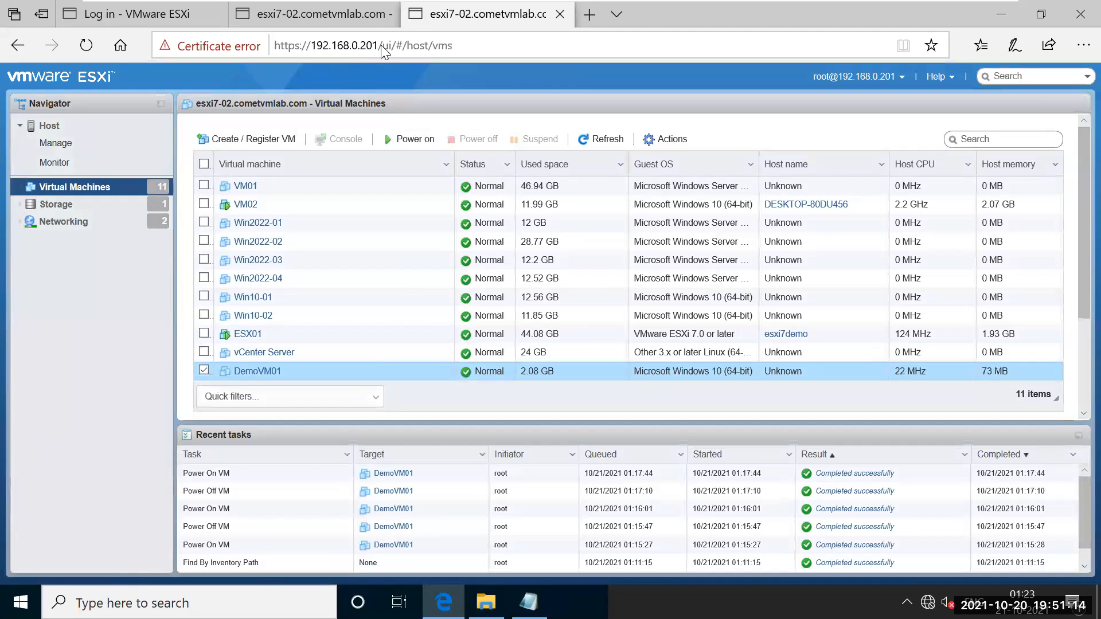
{"action": "left_click", "coordinate": [370, 14]}
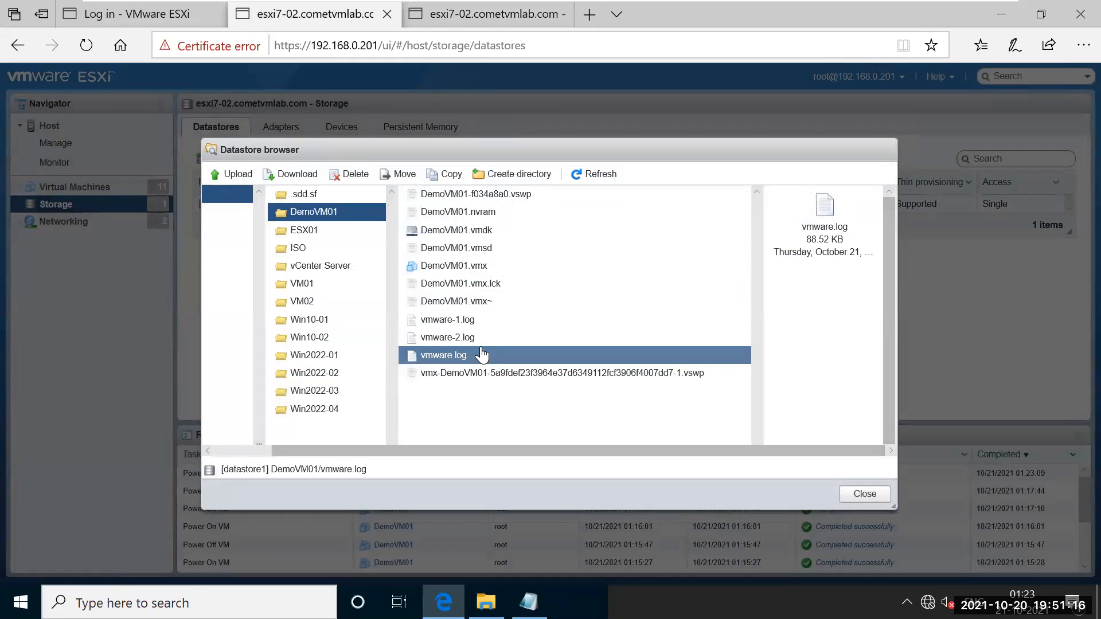
Power DemoVM01 on again, refresh its datastore folder and widen the file column to check the vmware log files
{"action": "left_click", "coordinate": [498, 13]}
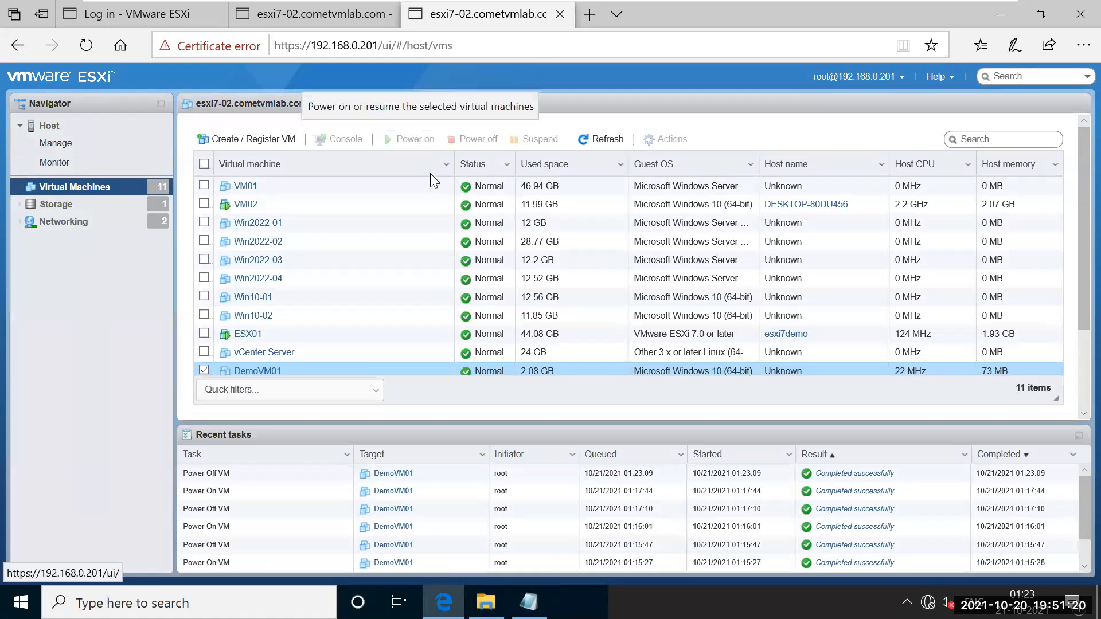
{"action": "left_click", "coordinate": [344, 12]}
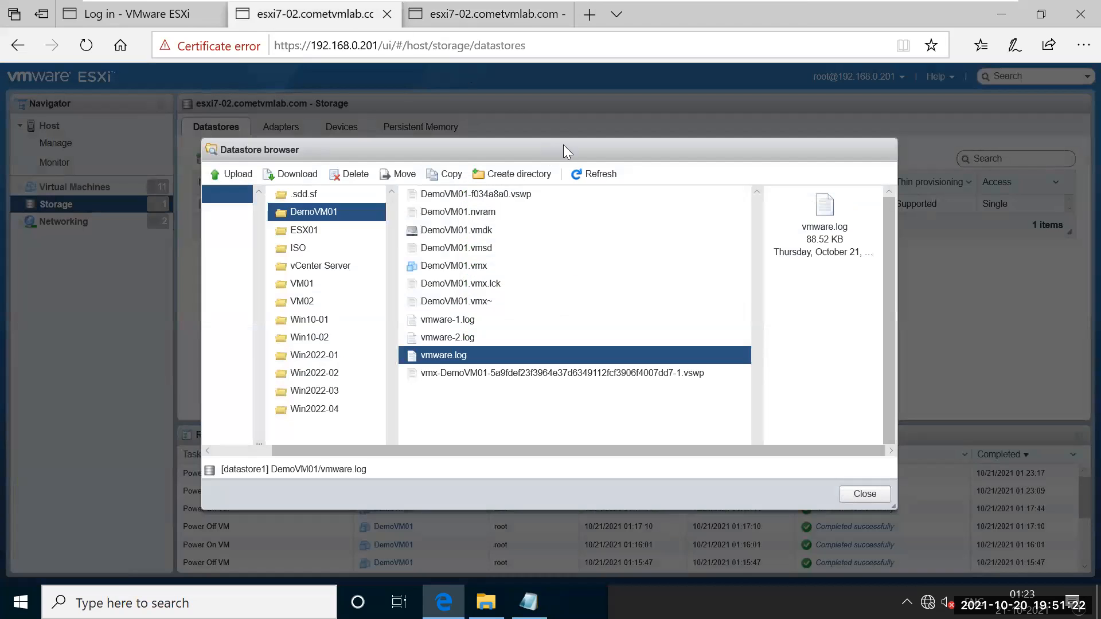
{"action": "left_click", "coordinate": [593, 181]}
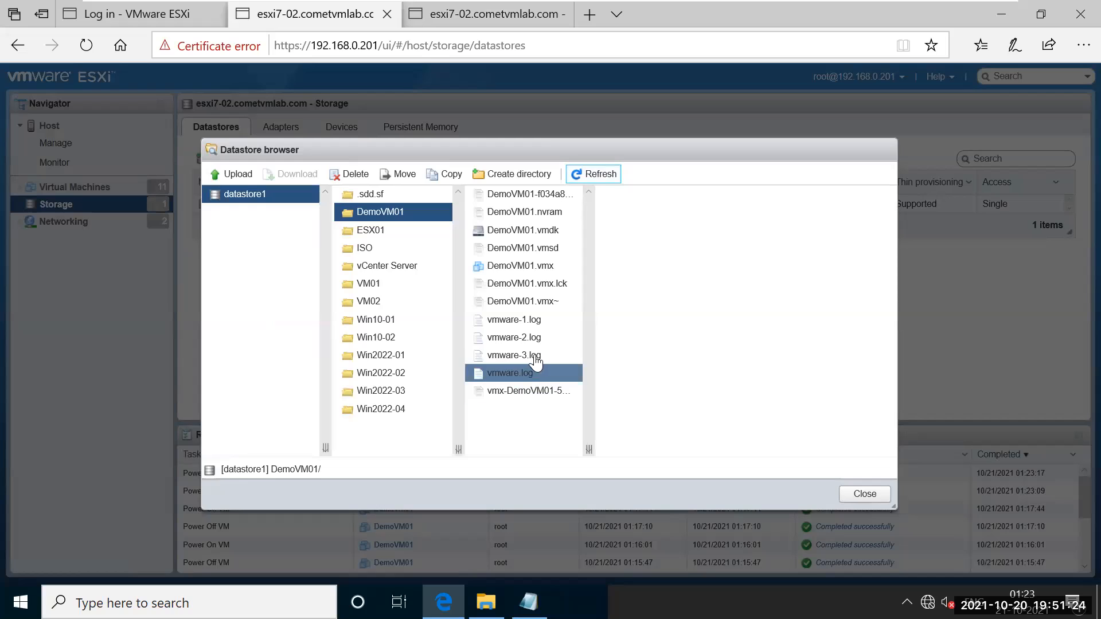
{"action": "left_click_drag", "start_coordinate": [589, 451], "coordinate": [660, 451]}
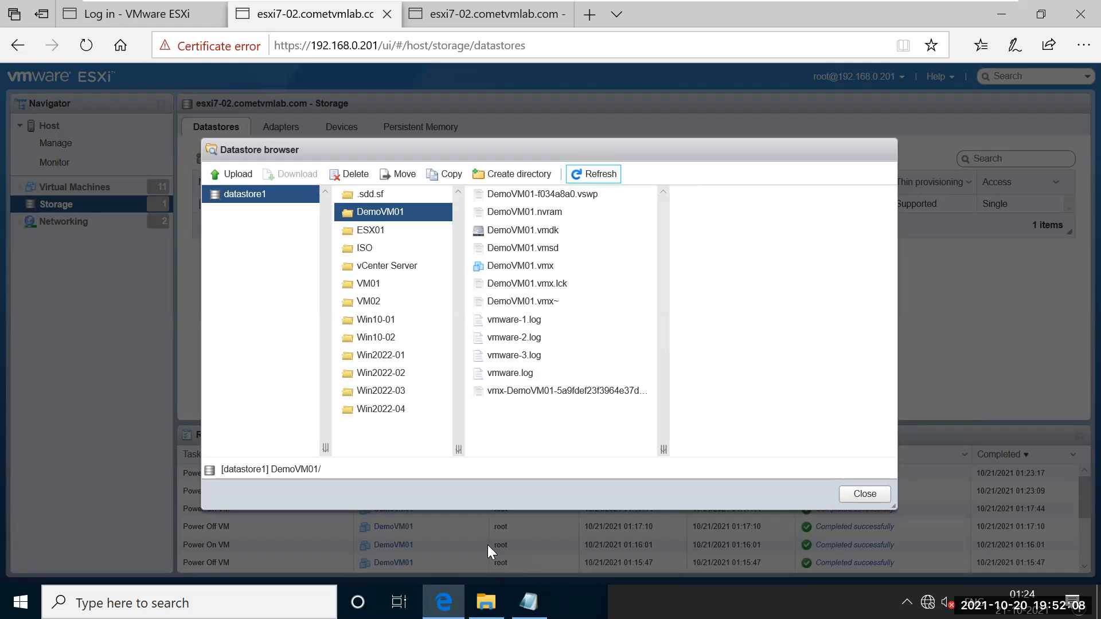
Switch to Notepad, replace the existing text with the template file name DemoVM01.vmtx and highlight it
{"action": "left_click", "coordinate": [528, 601]}
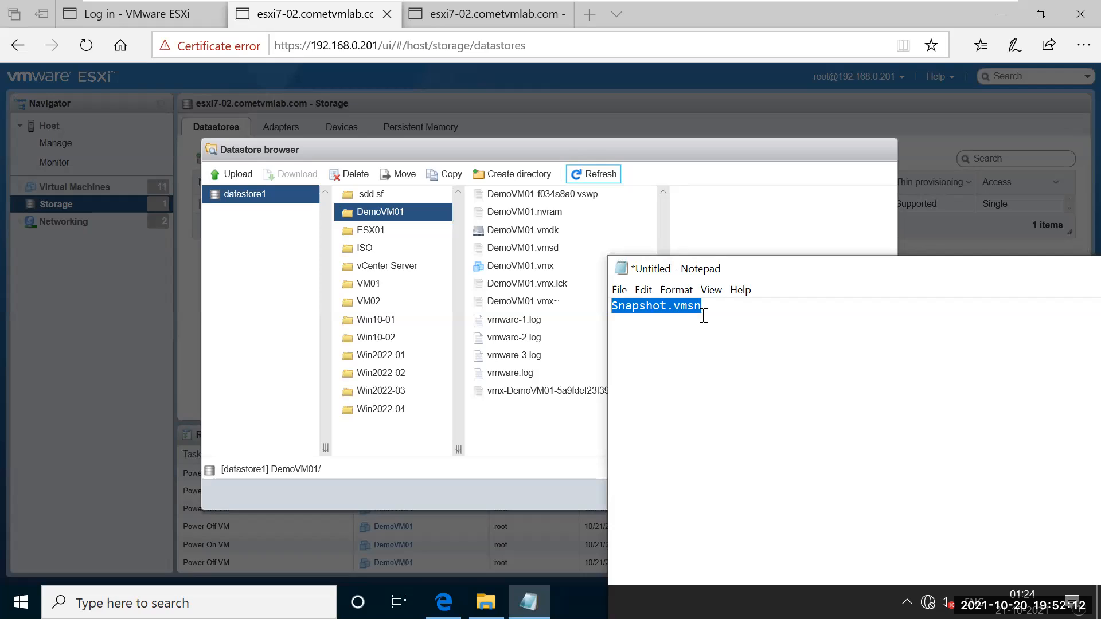
{"action": "type", "text": "De"}
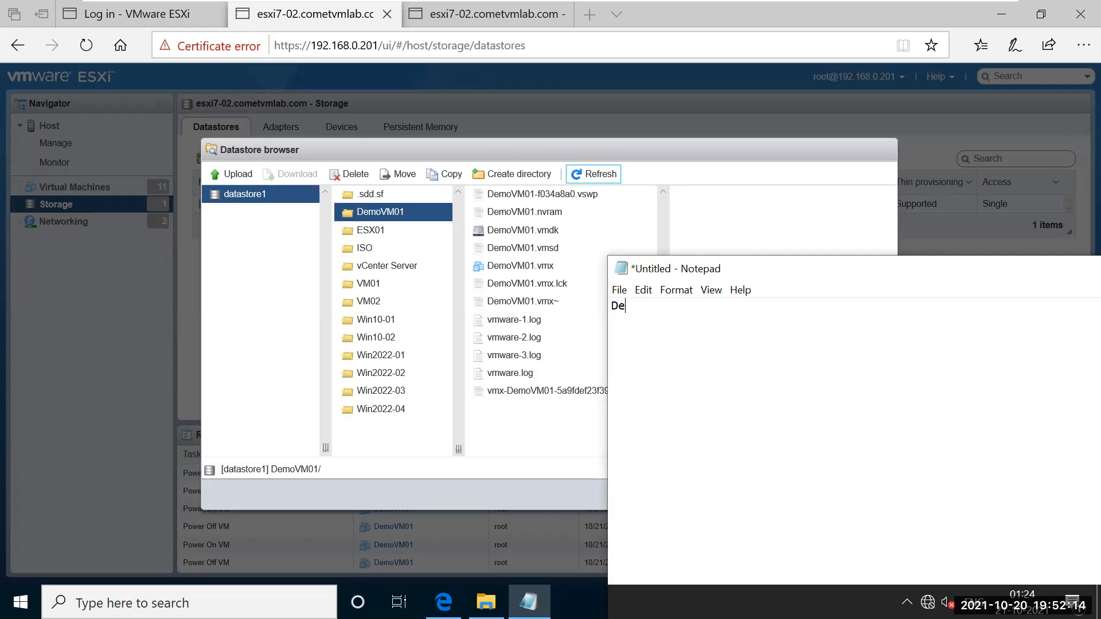
{"action": "type", "text": "moVM01.vmtx"}
{"action": "left_click_drag", "start_coordinate": [716, 308], "coordinate": [611, 305]}
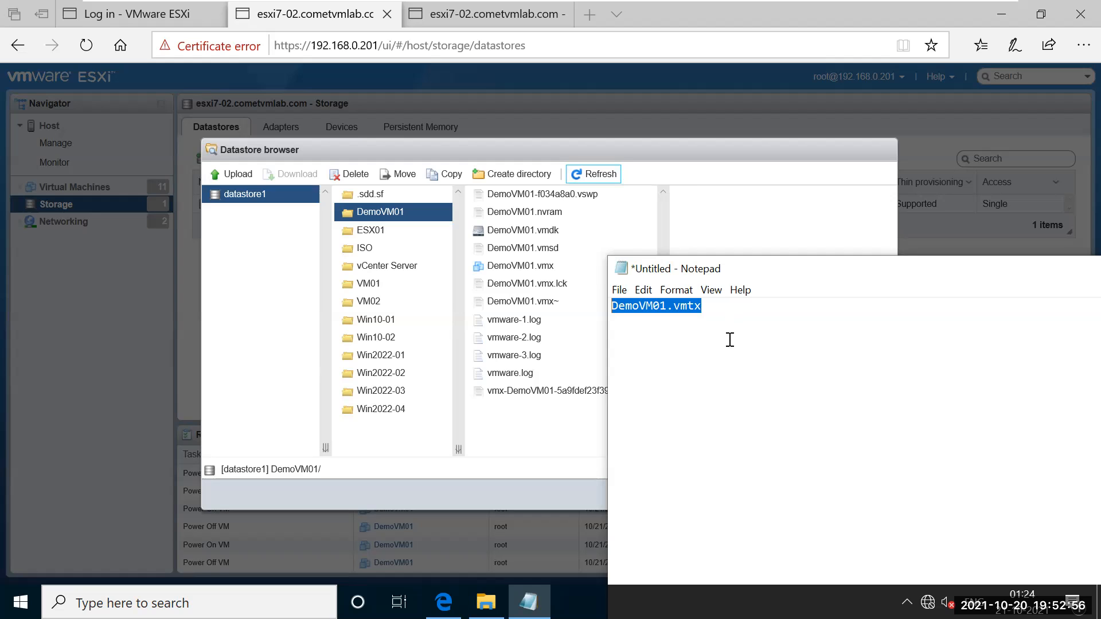
Suspend DemoVM01 from the host's virtual machine list and refresh its folder in the datastore browser
{"action": "left_click", "coordinate": [486, 18]}
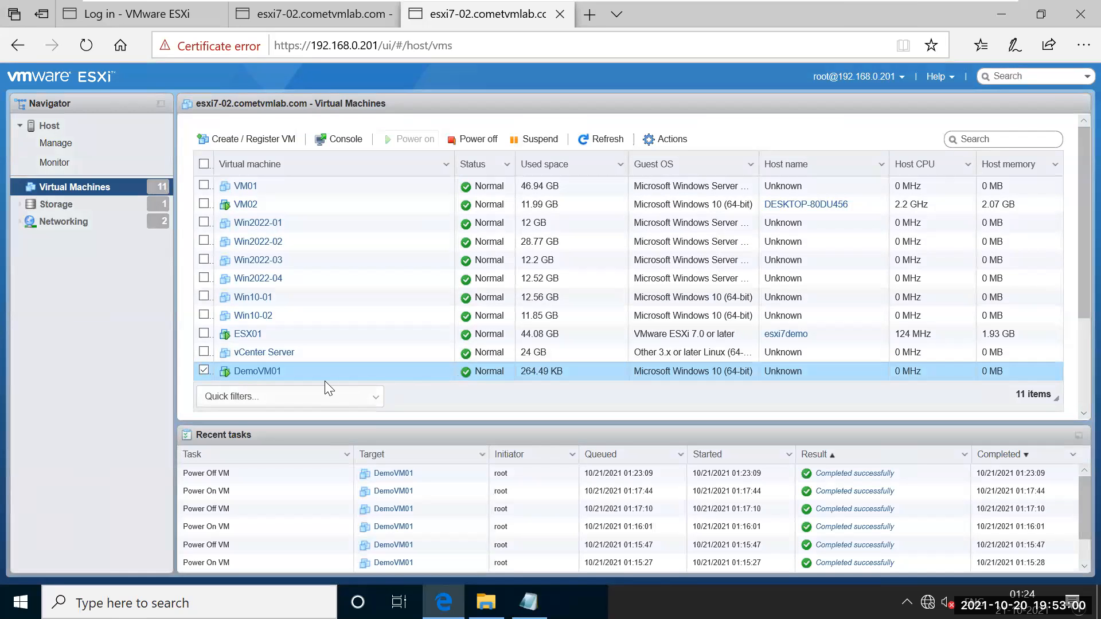
{"action": "left_click", "coordinate": [539, 140]}
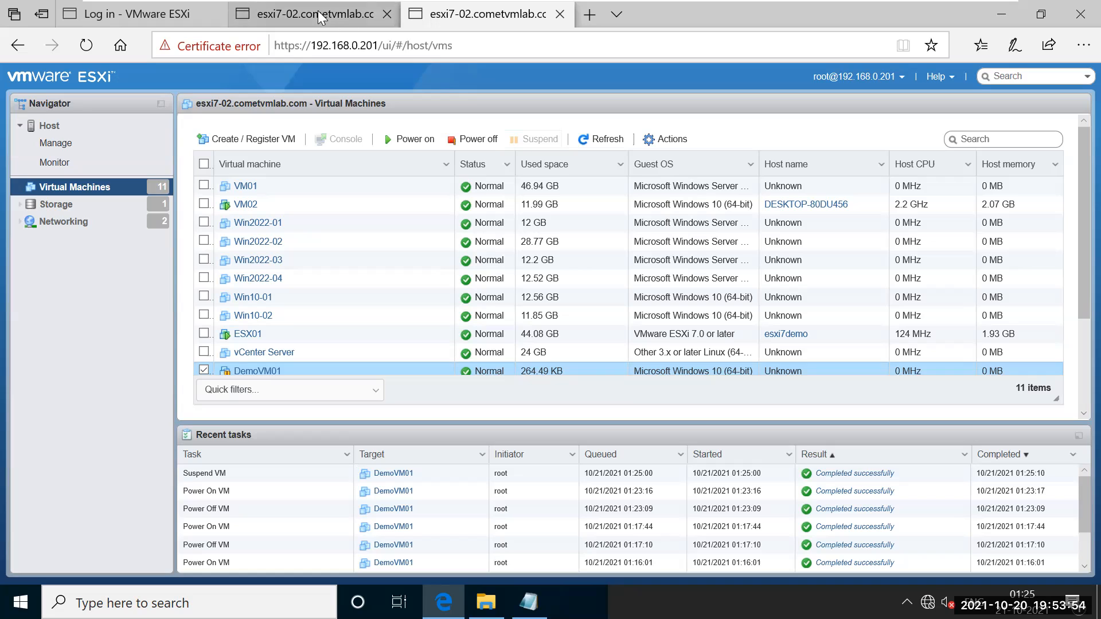
{"action": "mouse_move", "coordinate": [318, 10]}
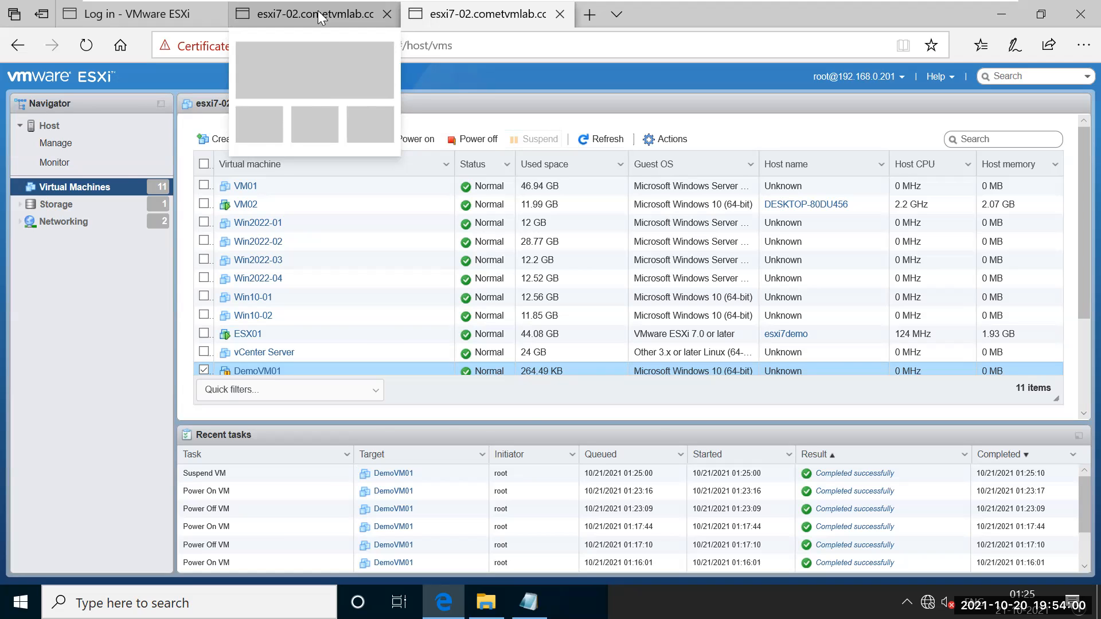
{"action": "left_click", "coordinate": [318, 10]}
{"action": "left_click", "coordinate": [619, 175]}
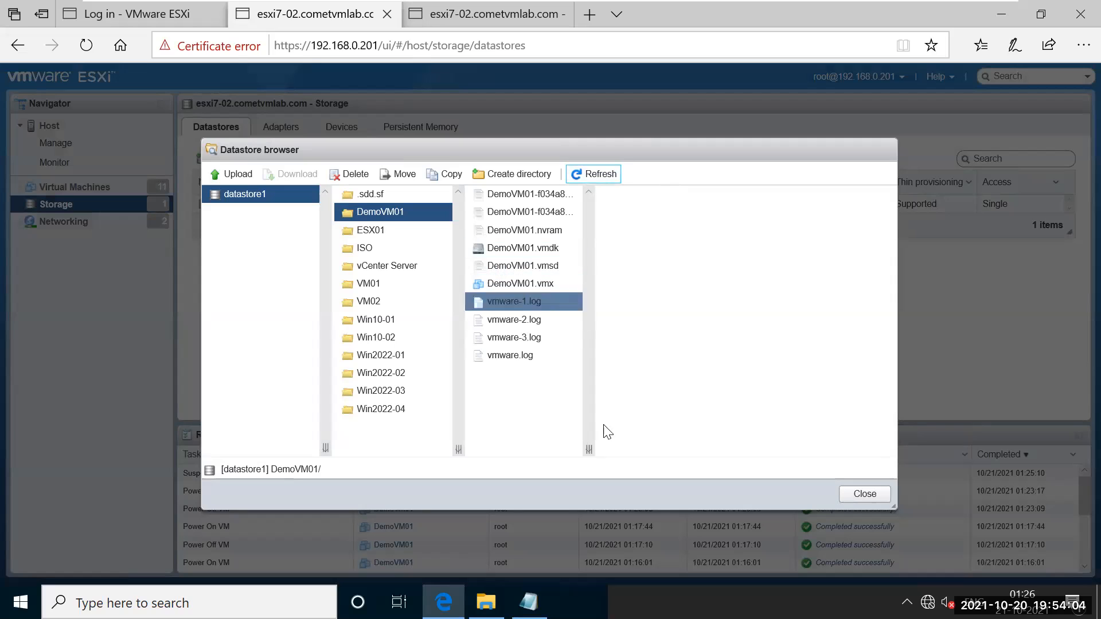
Widen the file column in the DemoVM01 folder and compare the sizes of its .vmem and .vmss suspend files
{"action": "left_click_drag", "start_coordinate": [589, 449], "coordinate": [729, 449]}
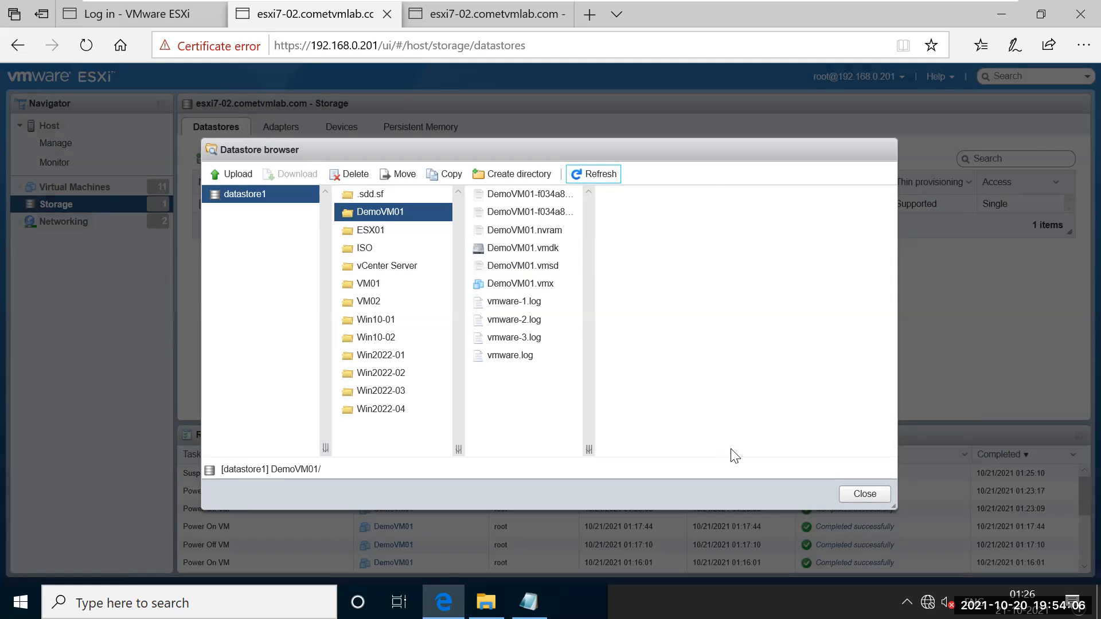
{"action": "left_click", "coordinate": [642, 196]}
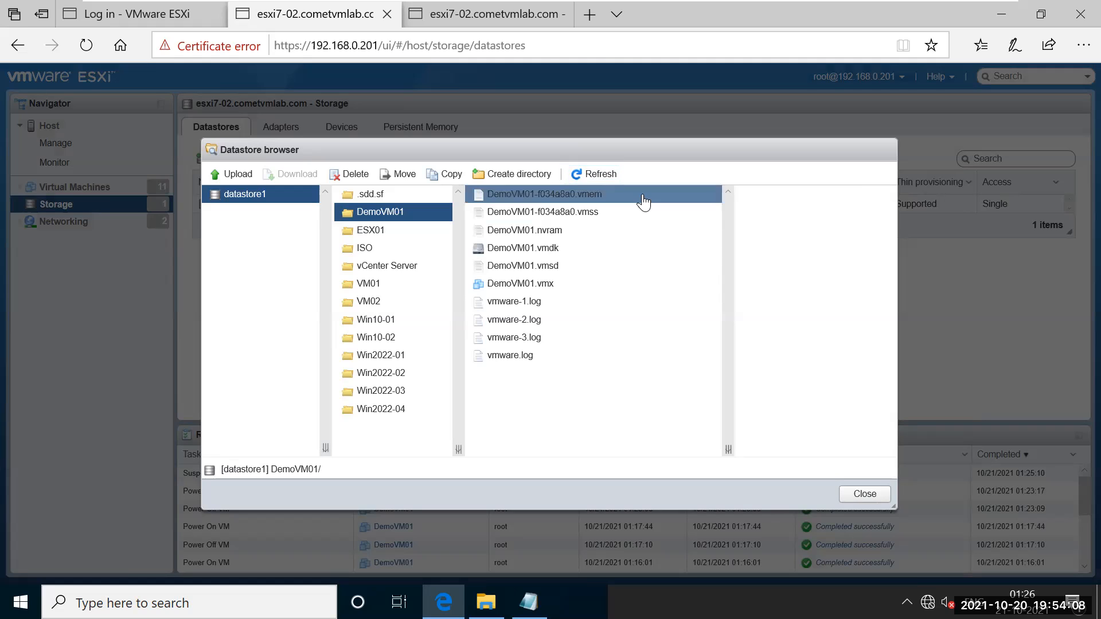
{"action": "left_click", "coordinate": [626, 216]}
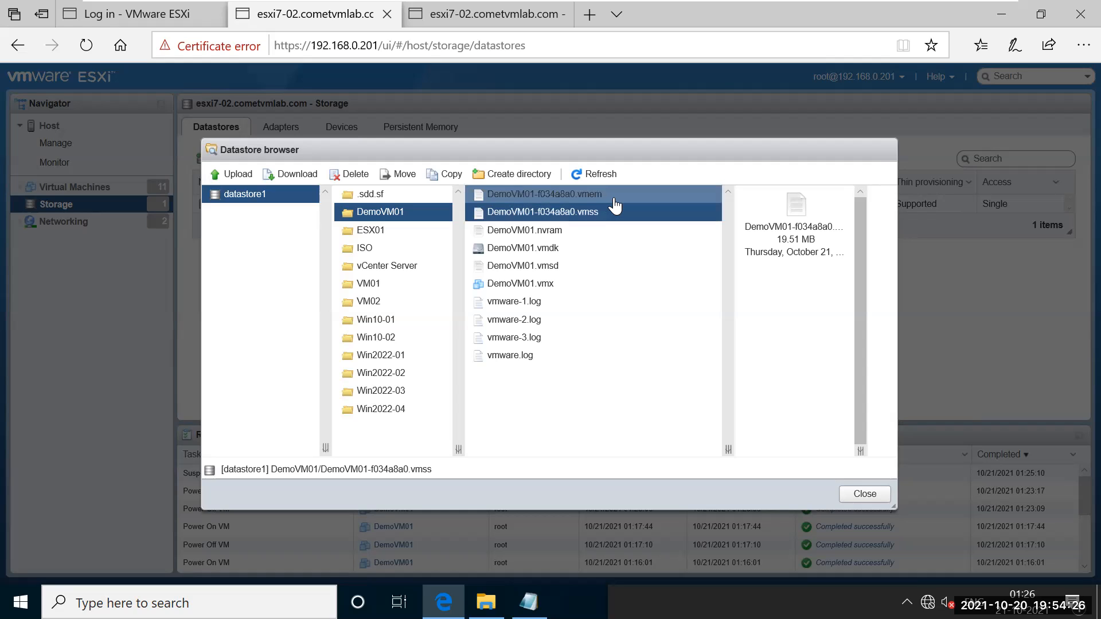
{"action": "left_click", "coordinate": [616, 195]}
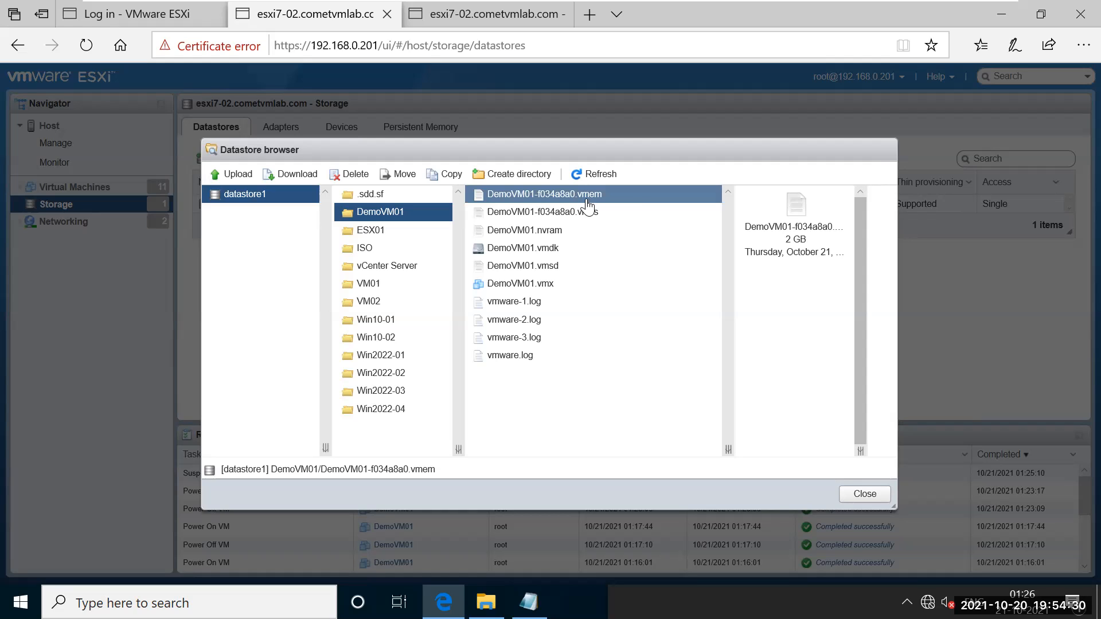
{"action": "left_click", "coordinate": [617, 217]}
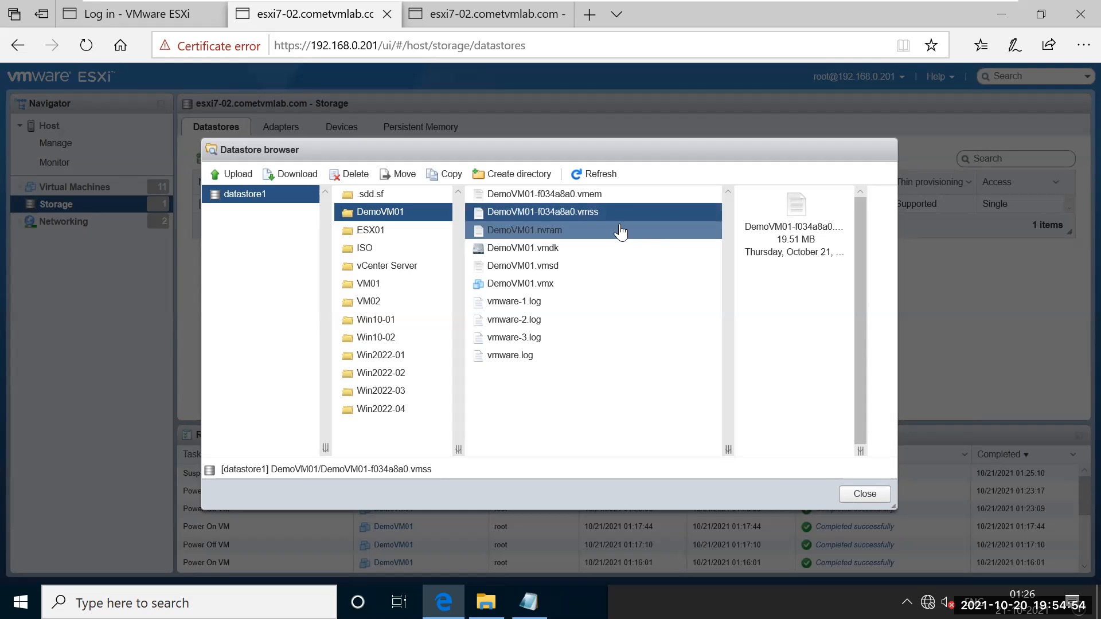
Resume DemoVM01 by powering it on, refresh its datastore folder and widen the file column to check the files
{"action": "left_click", "coordinate": [476, 19]}
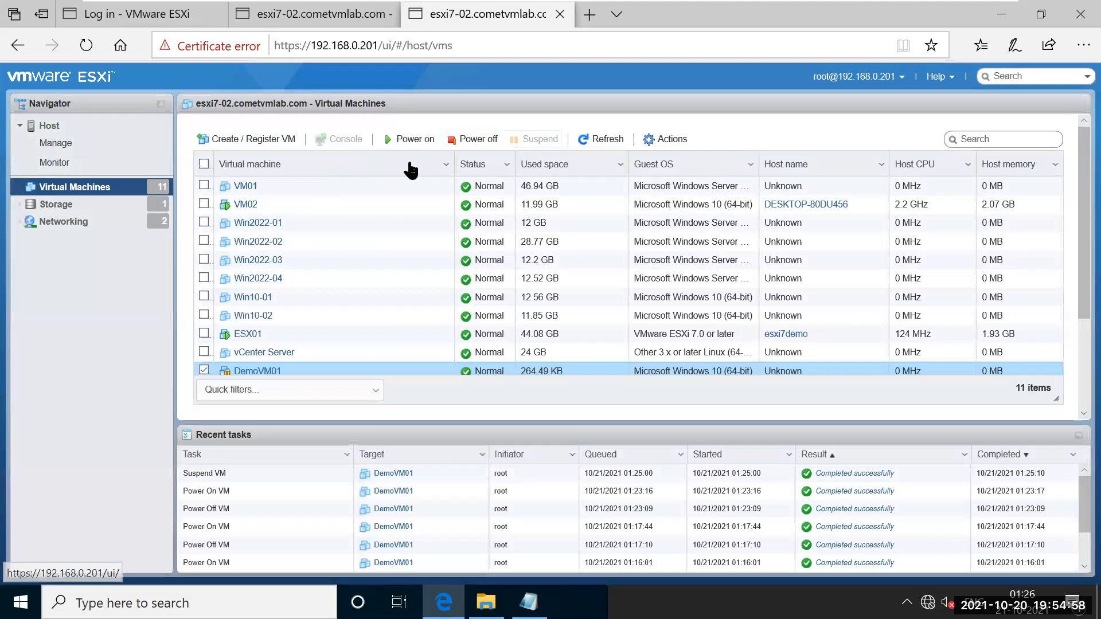
{"action": "left_click", "coordinate": [401, 137]}
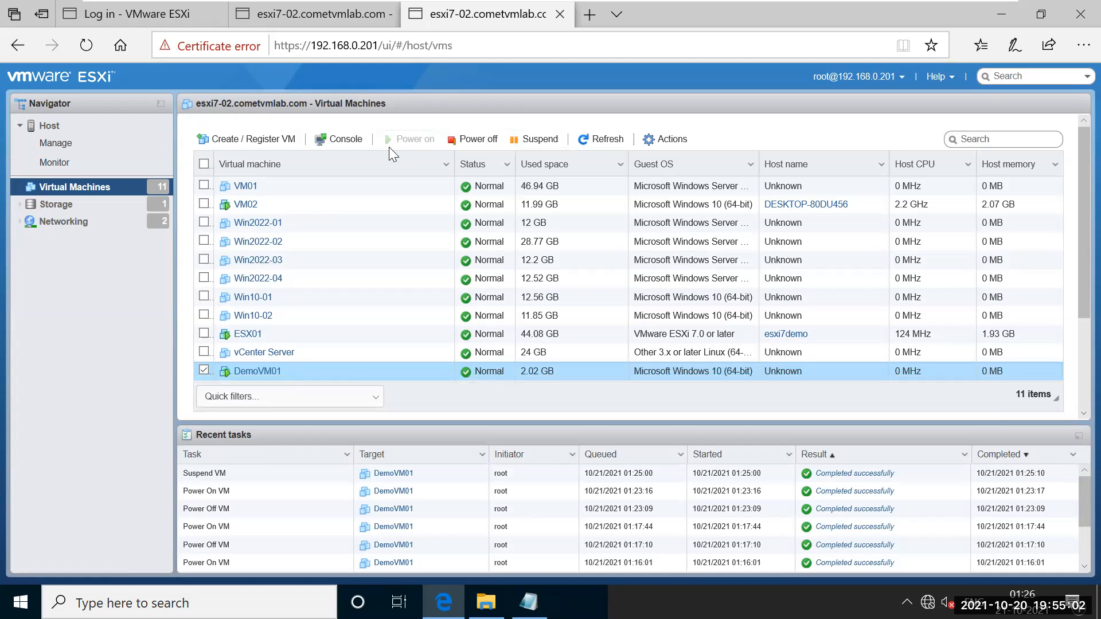
{"action": "left_click", "coordinate": [309, 10]}
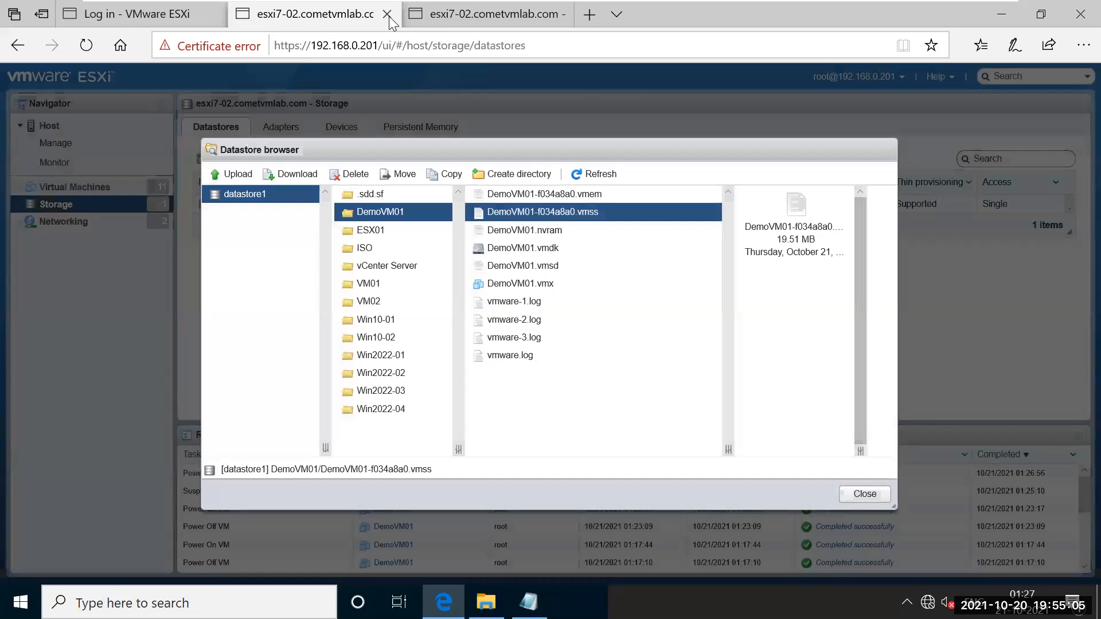
{"action": "left_click", "coordinate": [597, 175]}
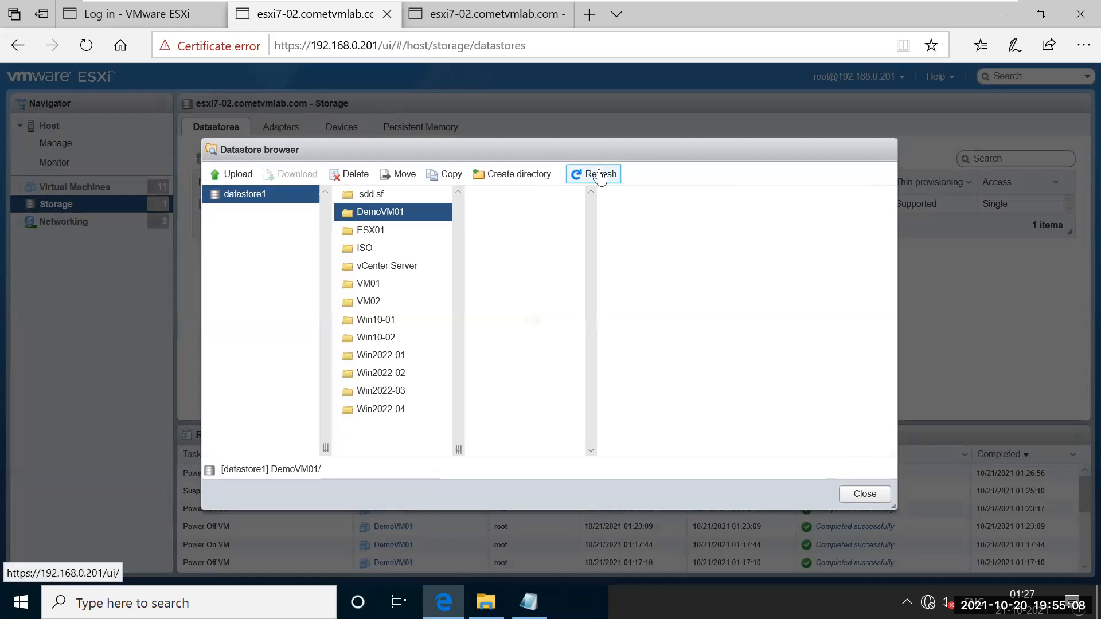
{"action": "left_click_drag", "start_coordinate": [589, 449], "coordinate": [746, 449]}
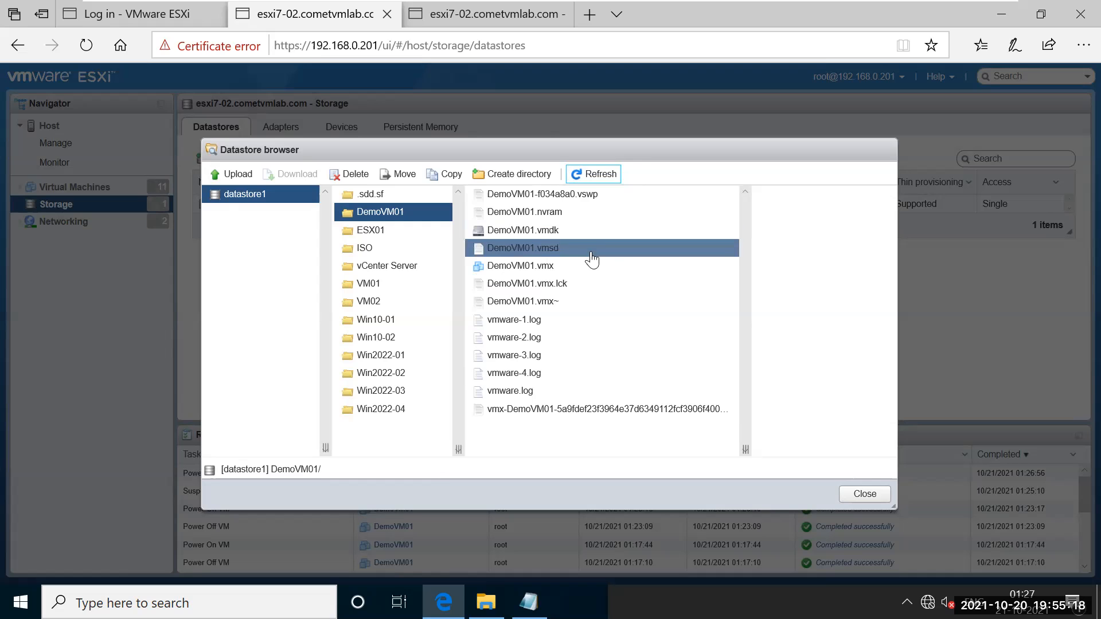
Refresh the DemoVM01 folder listing once more and close the datastore browser
{"action": "left_click", "coordinate": [606, 175]}
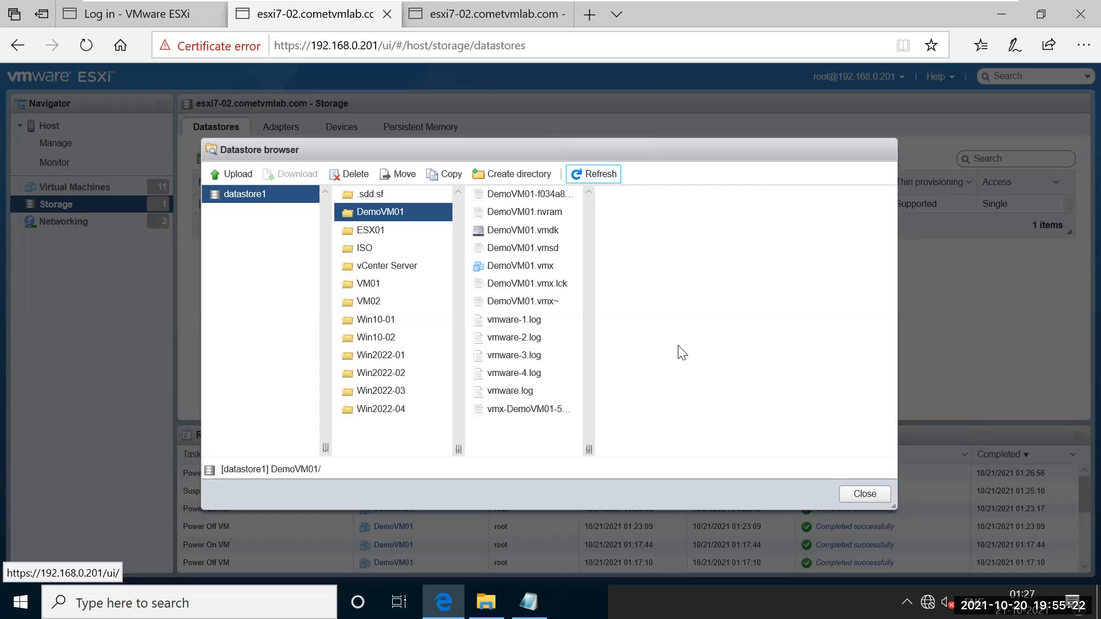
{"action": "left_click", "coordinate": [864, 494]}
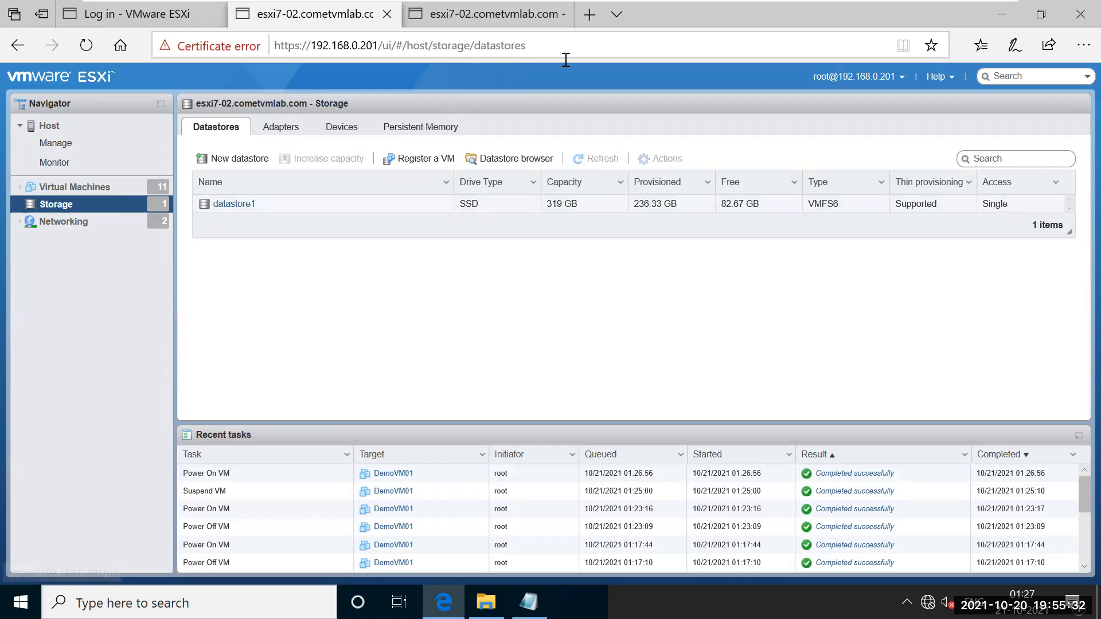
{"action": "mouse_move", "coordinate": [874, 6]}
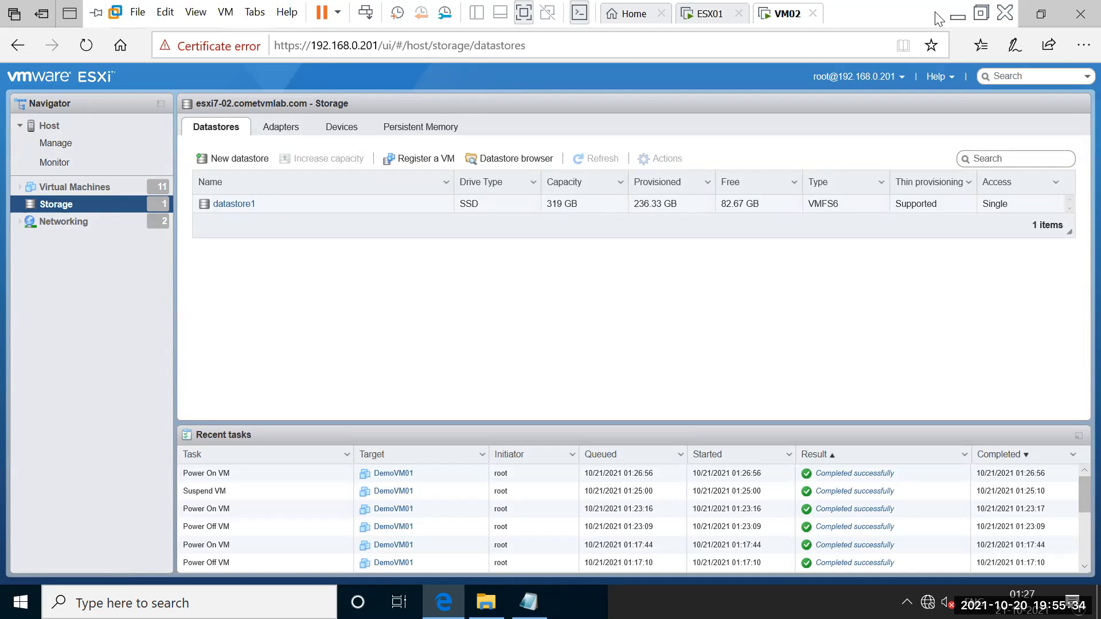